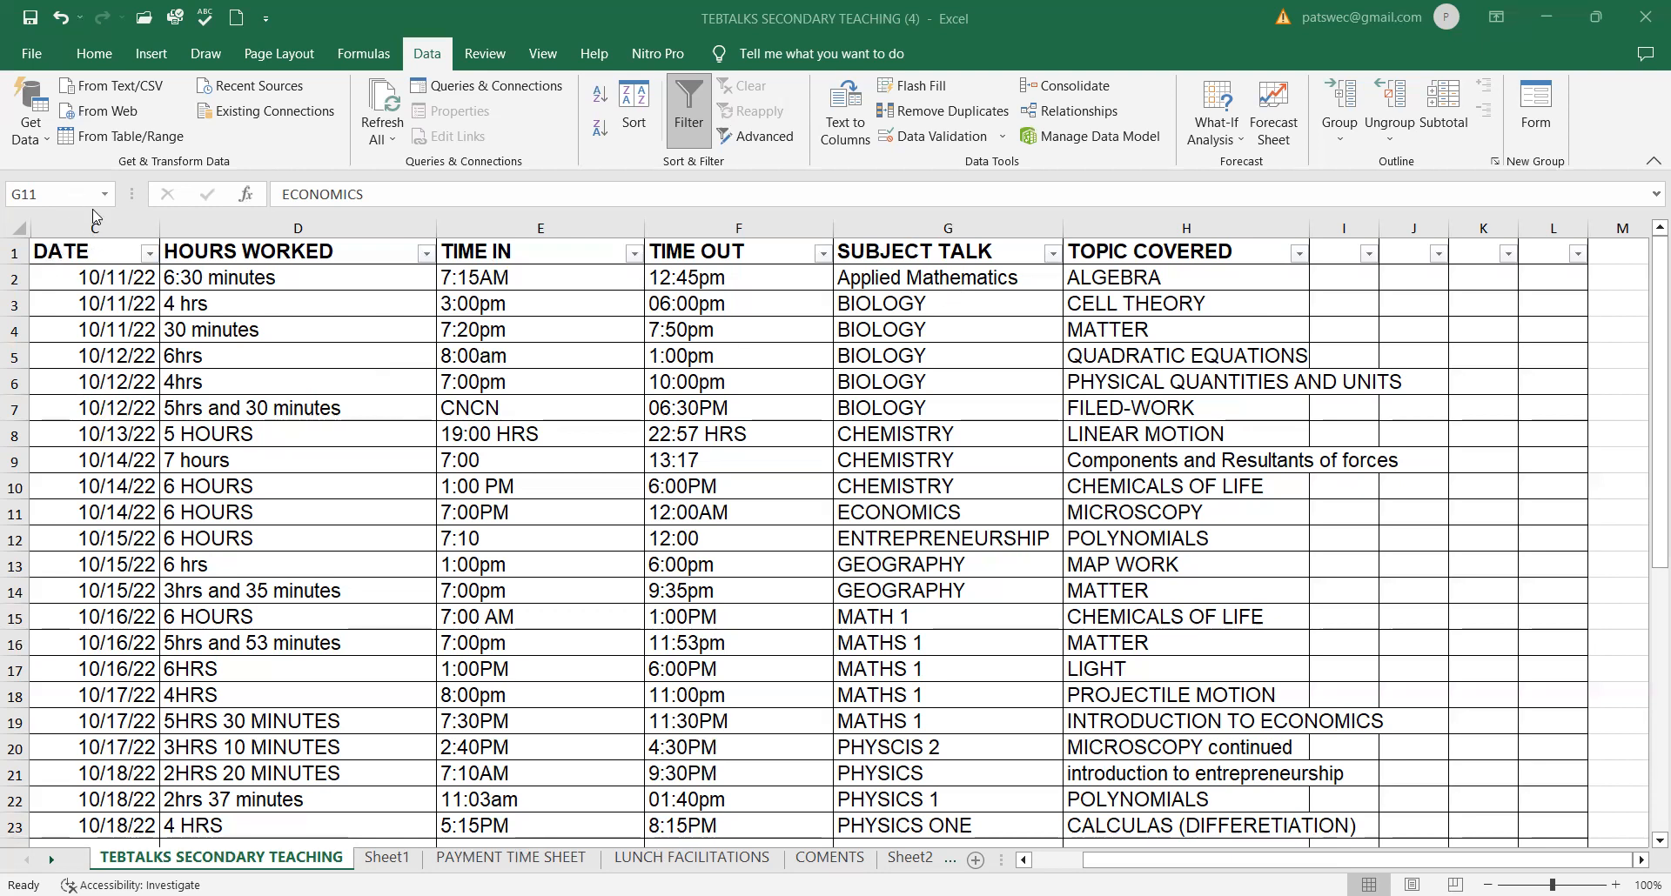
click(233, 228)
click(540, 228)
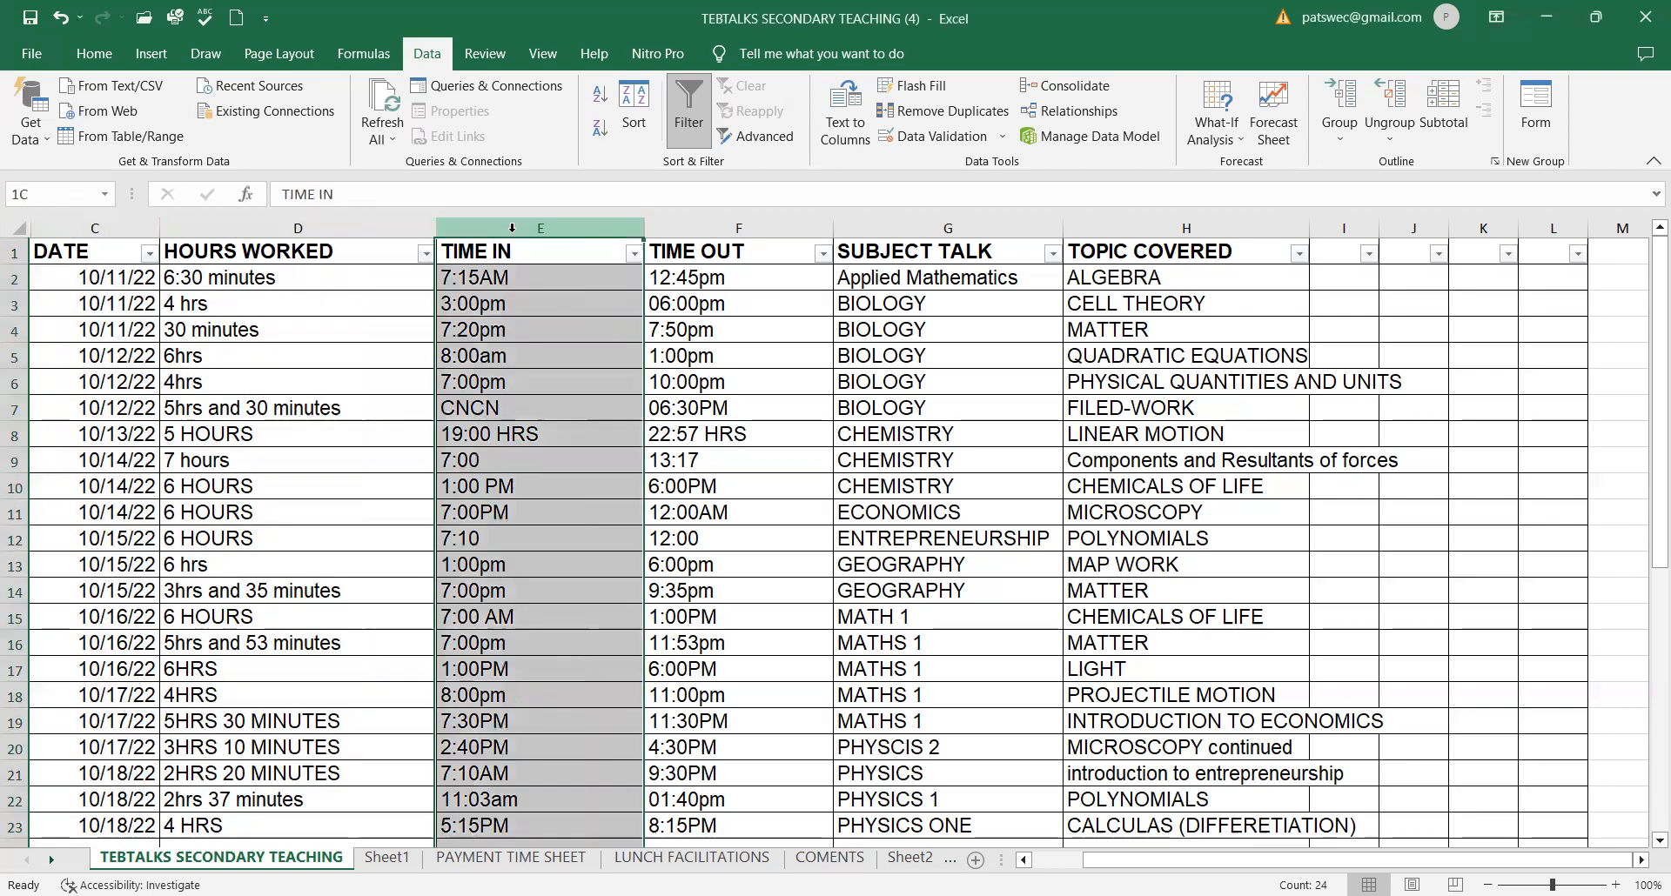
click(731, 228)
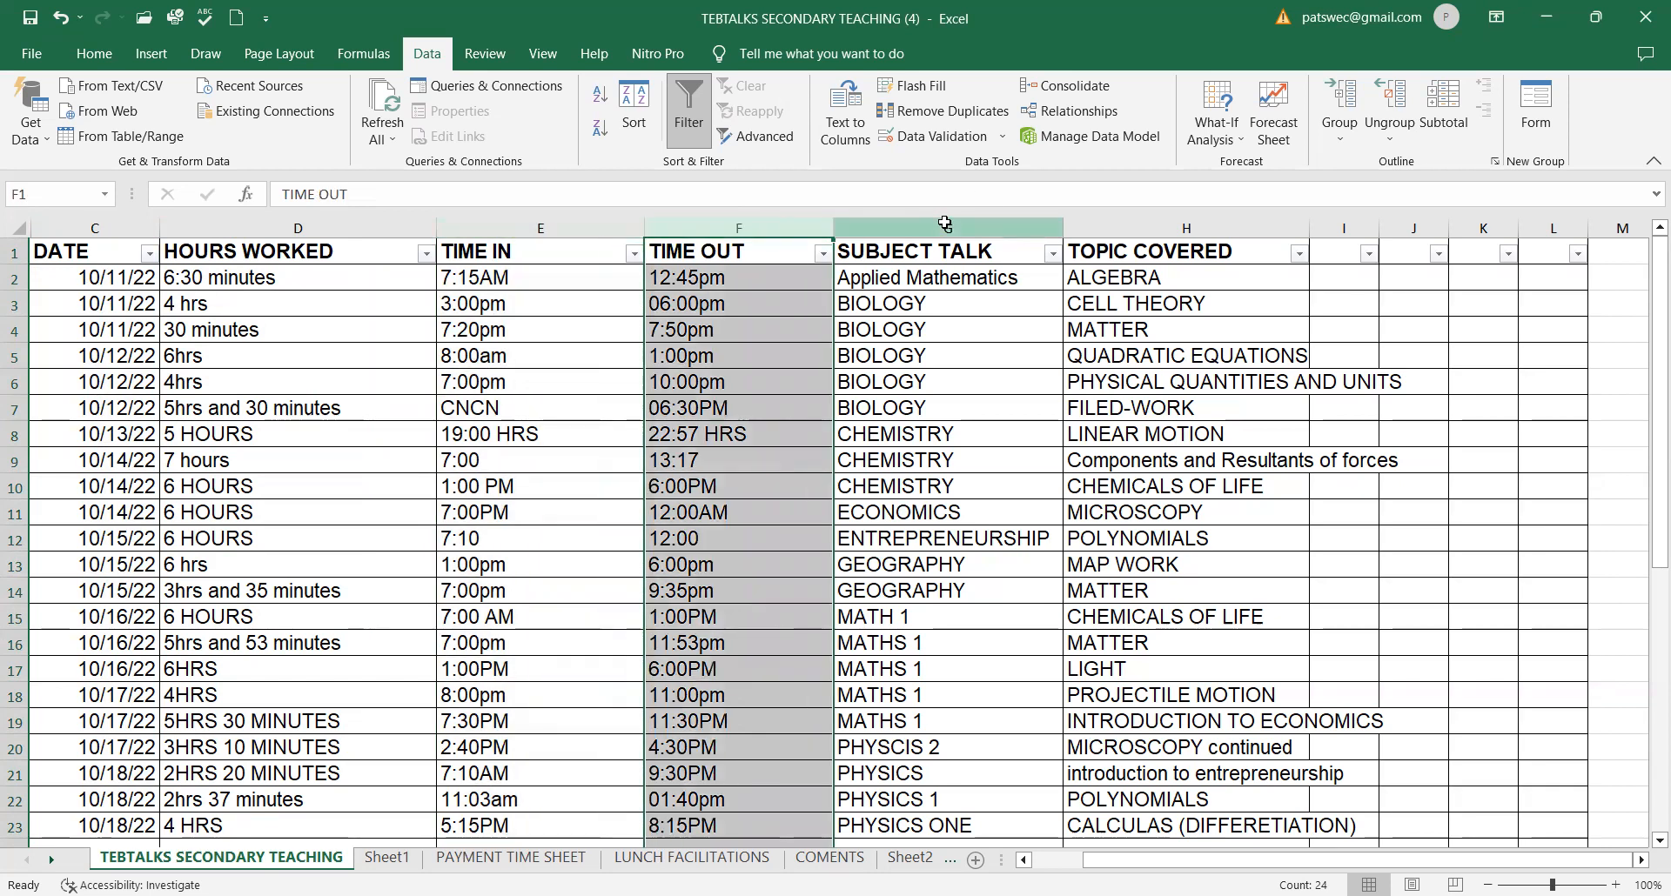
click(940, 226)
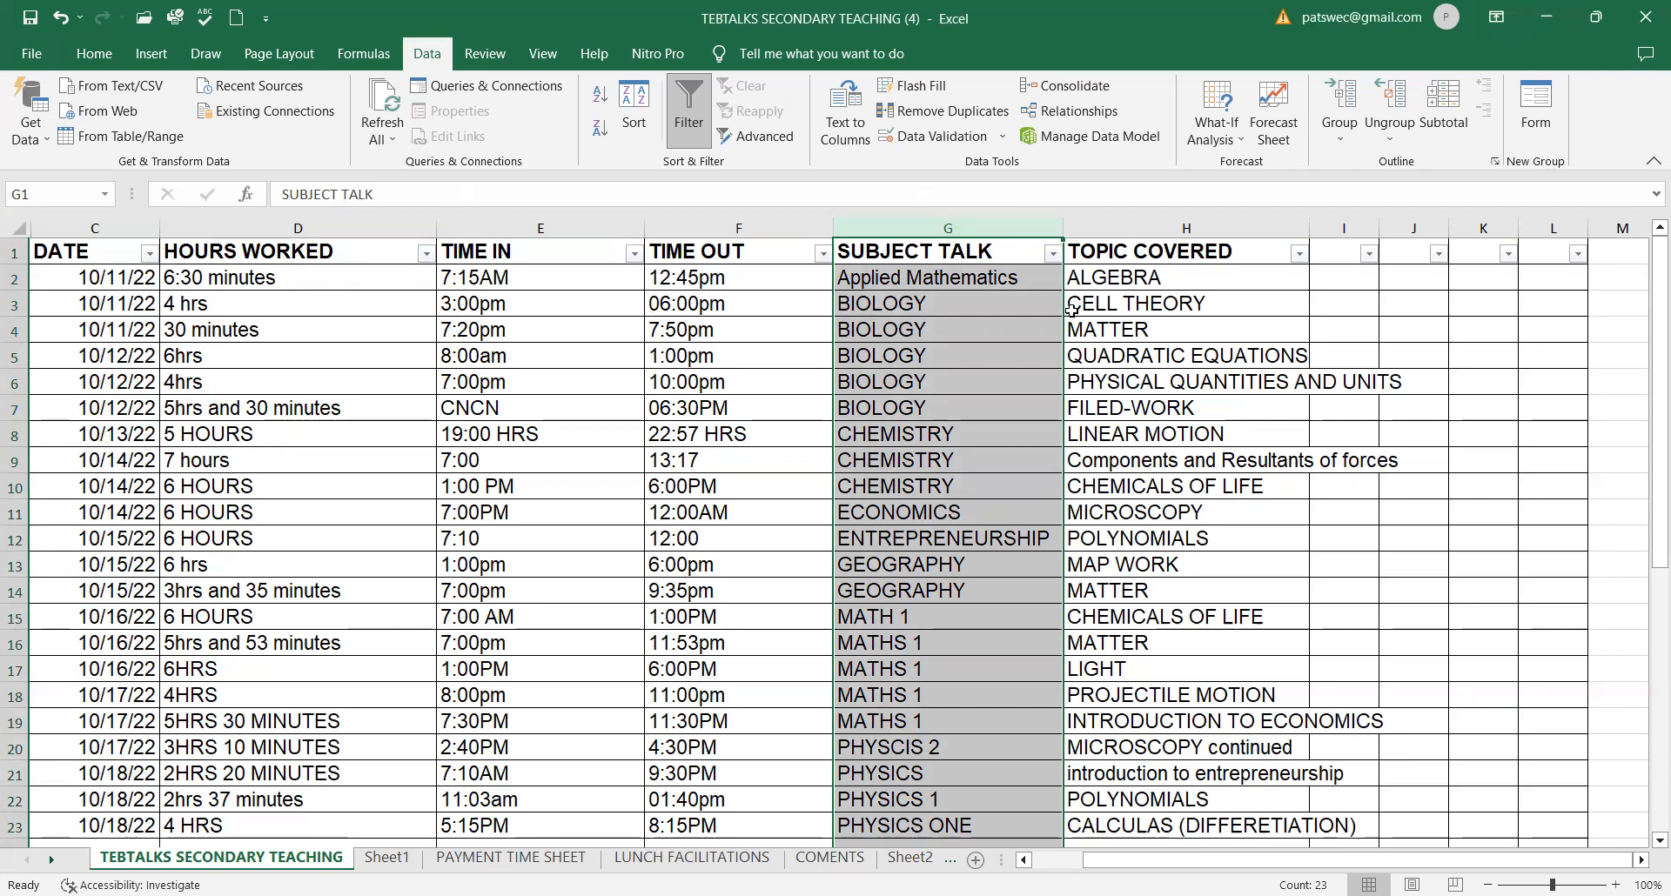
click(903, 410)
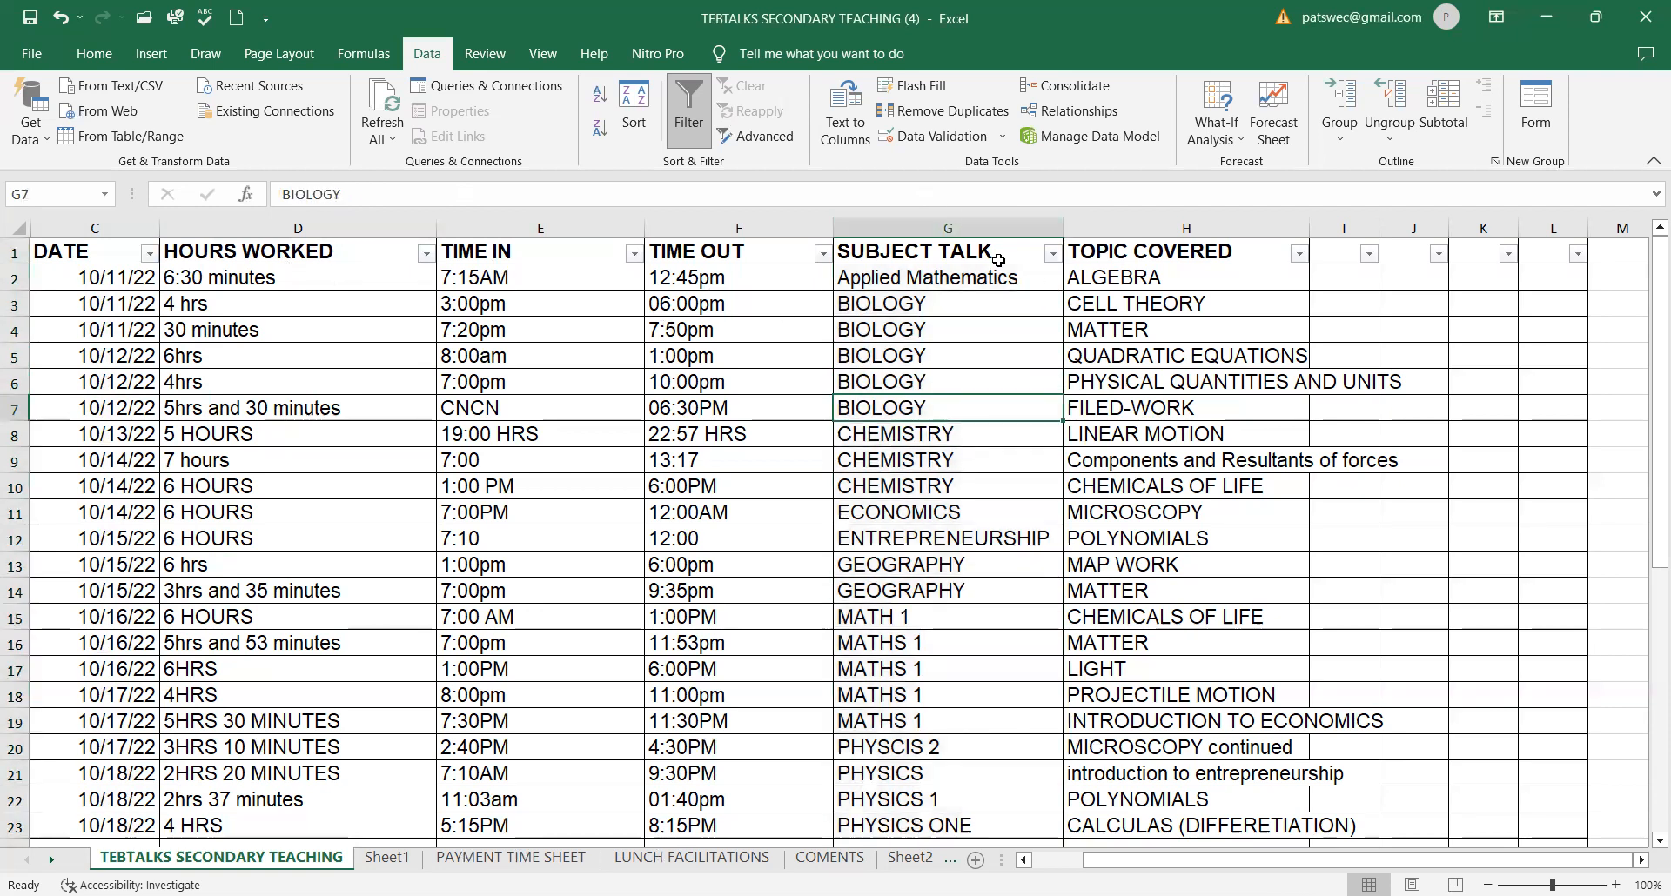
Step: Select the SUBJECT TALK column and open the Sort settings for it, continuing with the current selection only
click(939, 226)
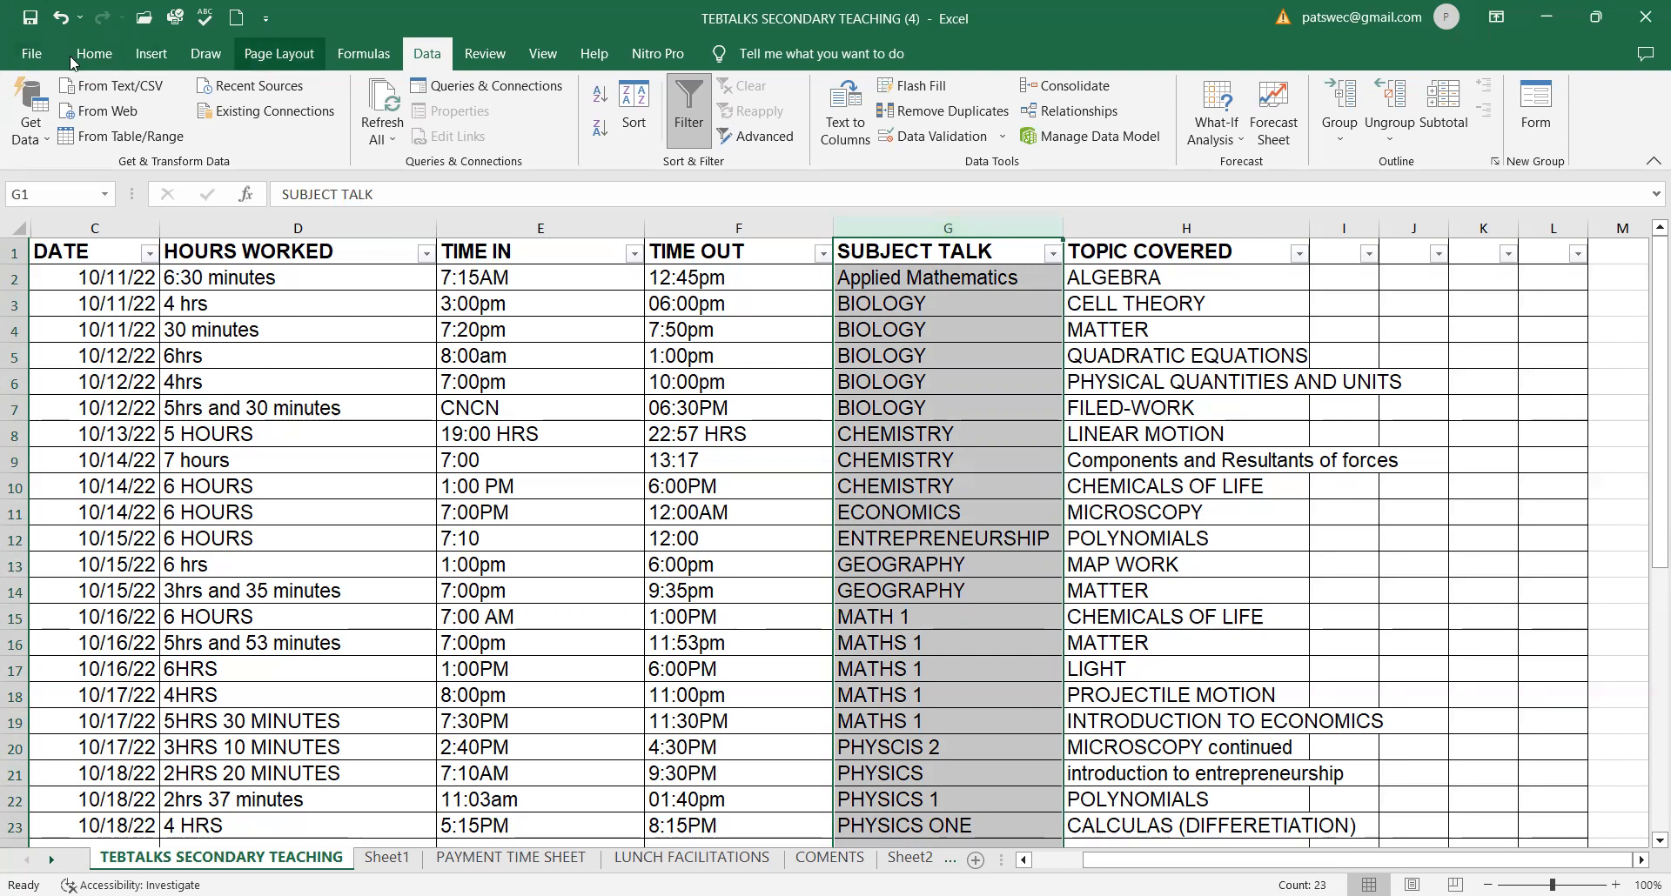
click(26, 54)
key(Escape)
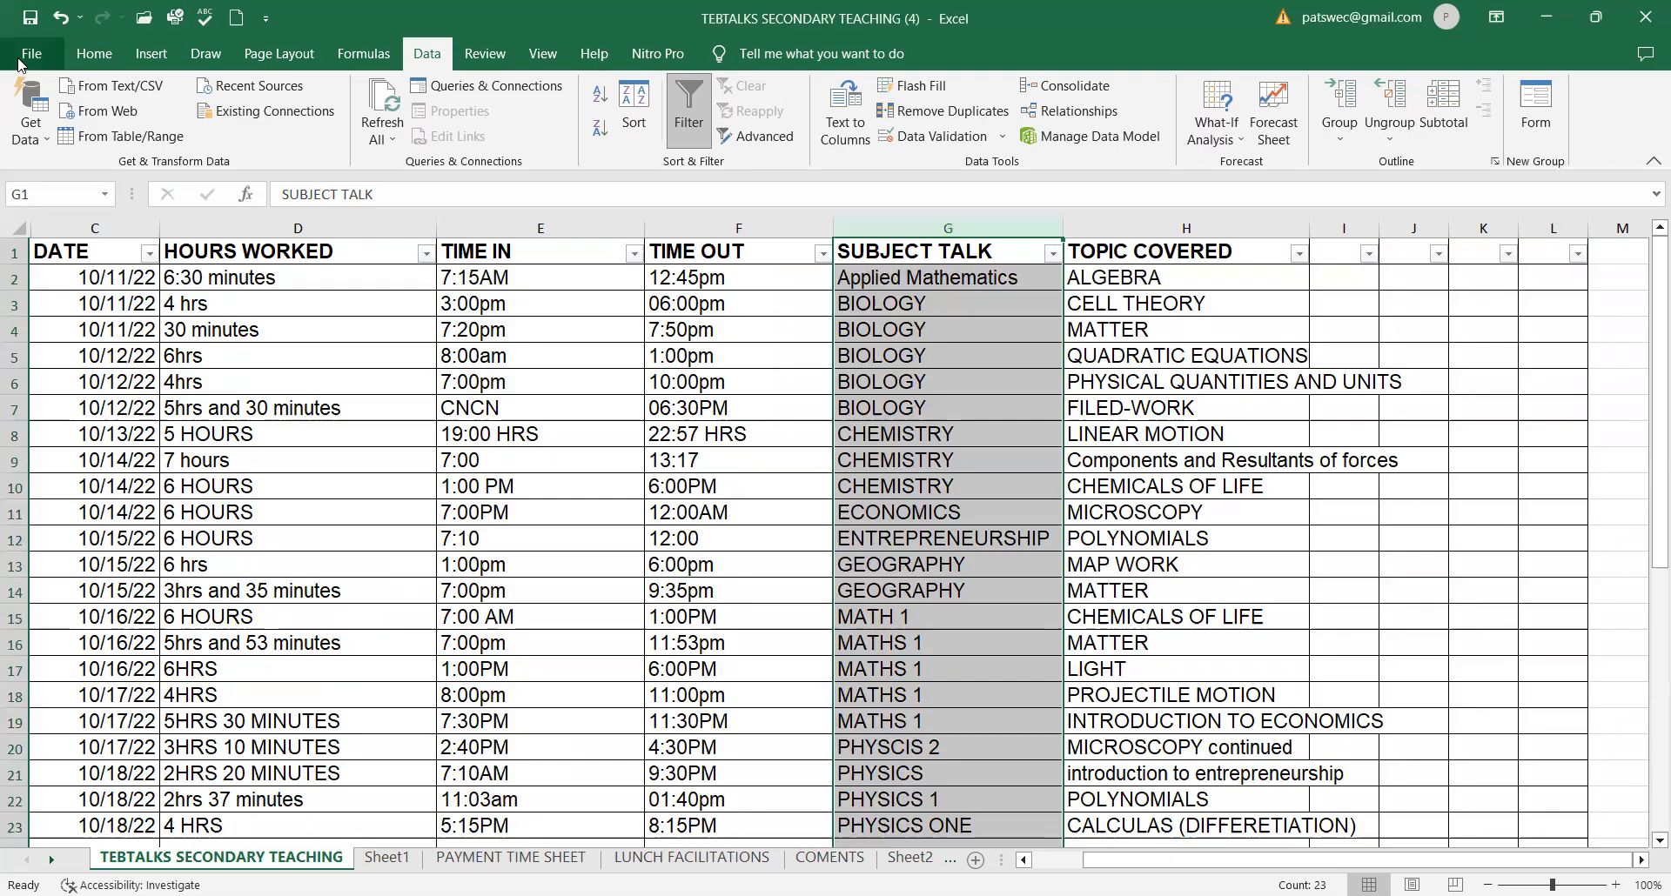
click(92, 54)
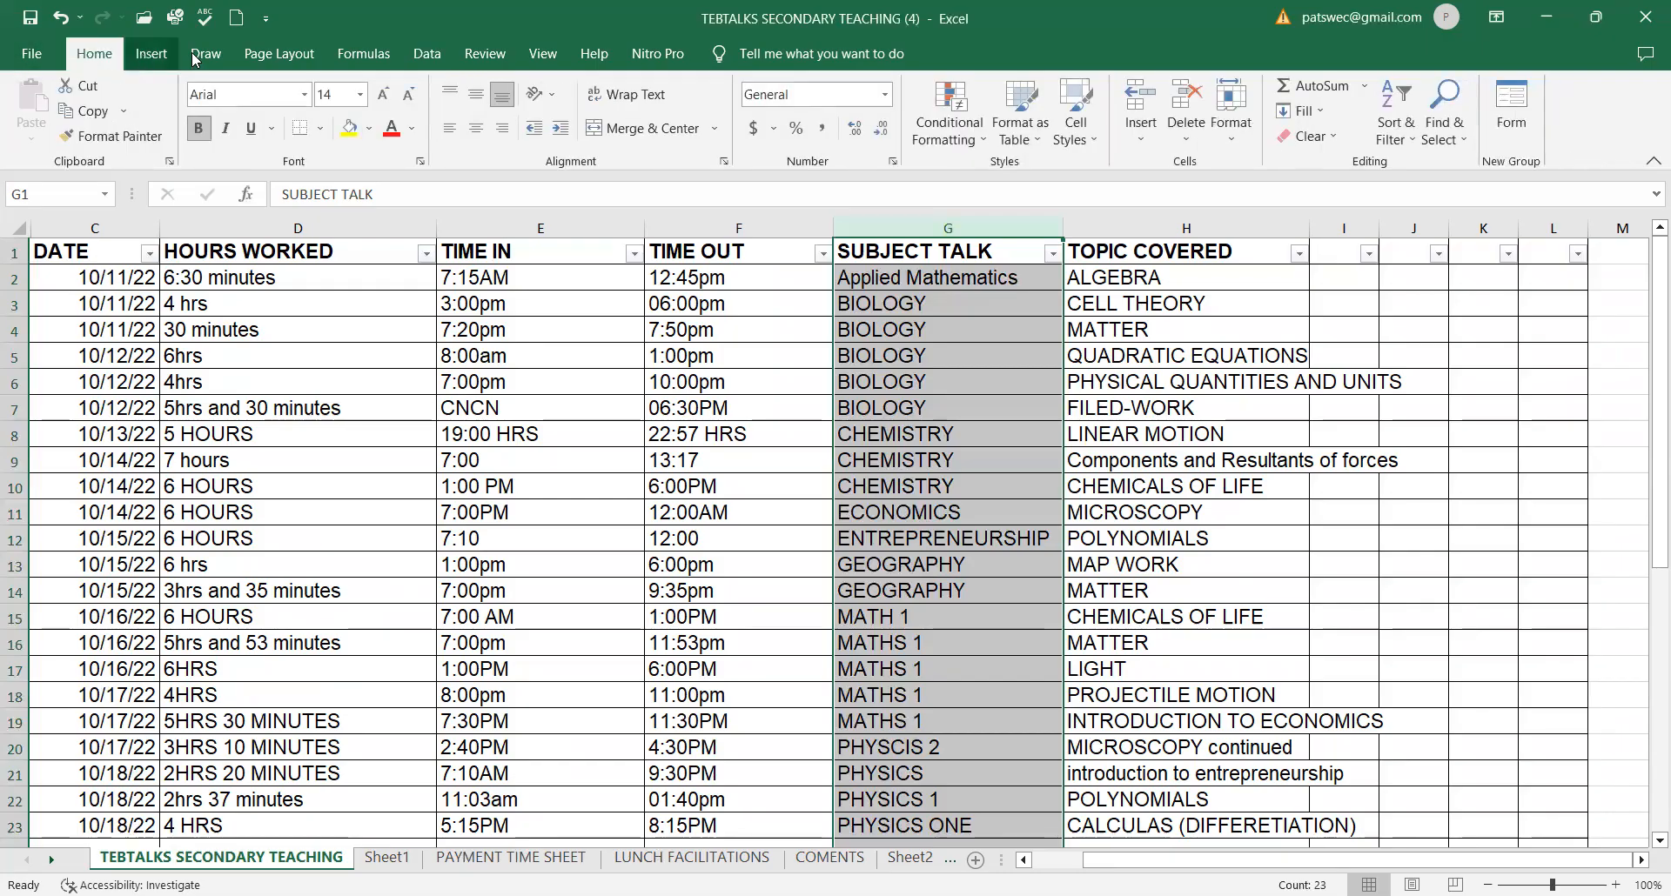
click(151, 54)
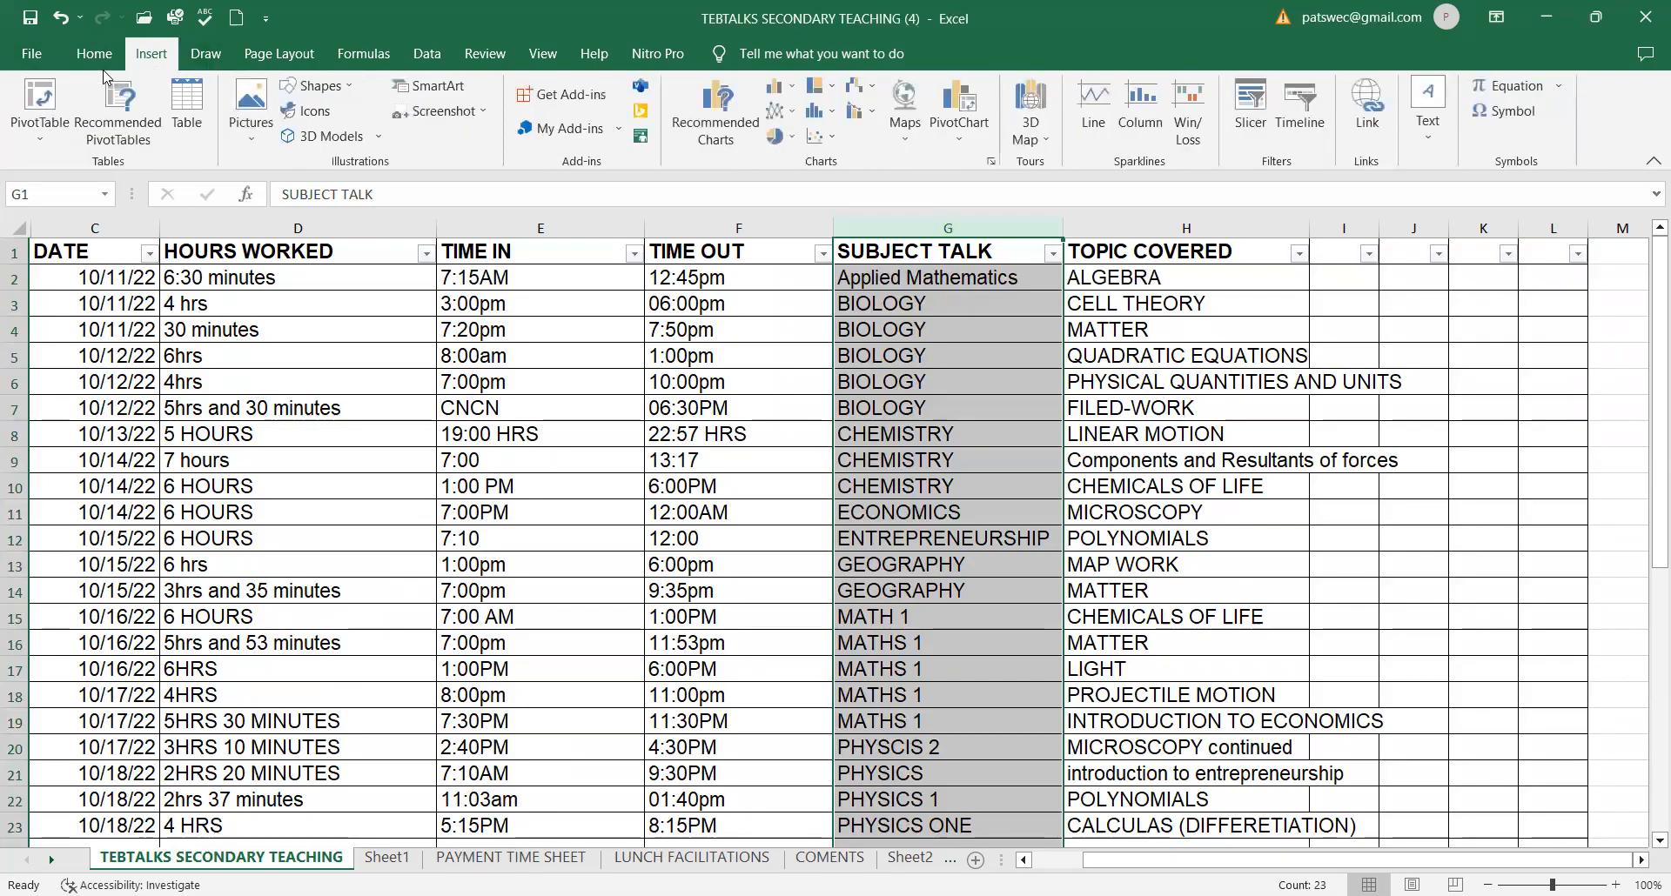
click(421, 56)
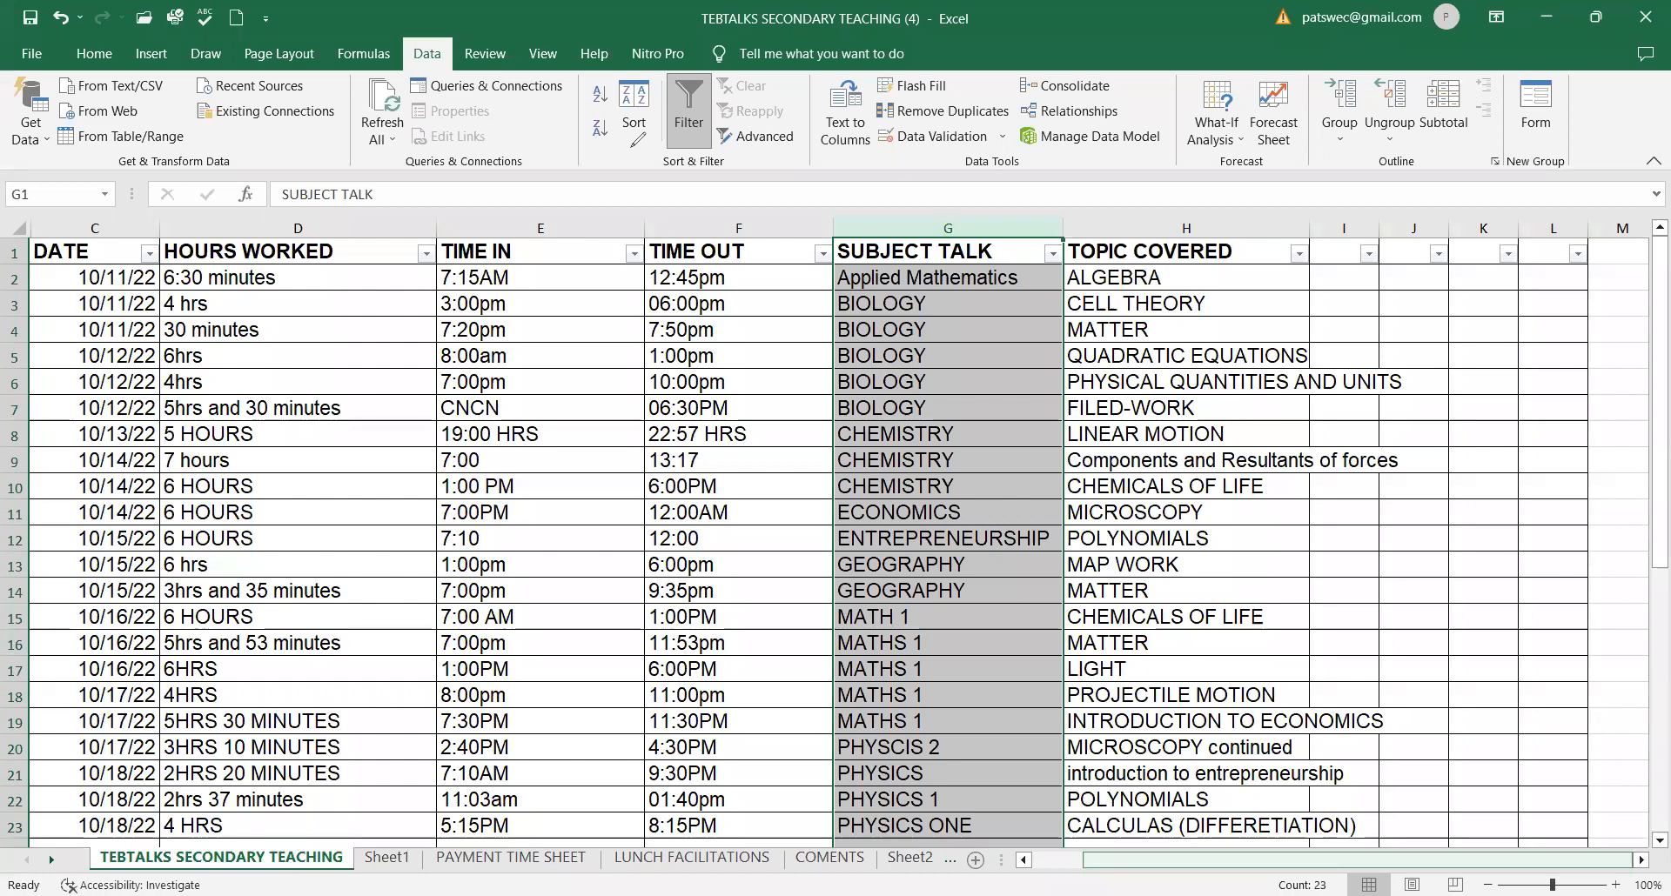
click(634, 89)
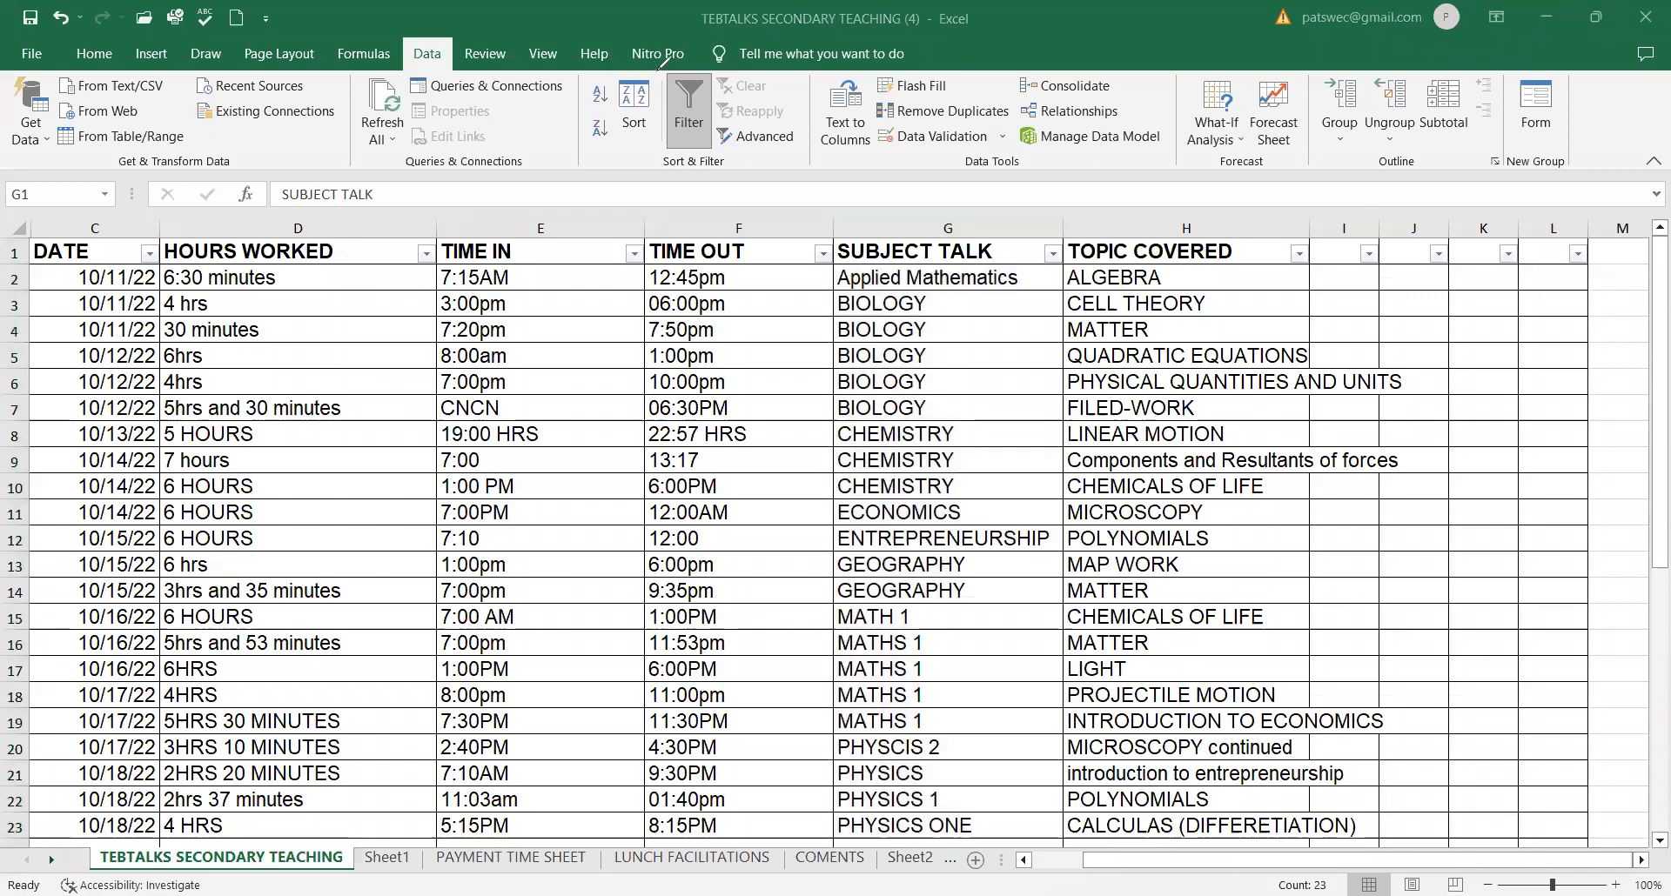
mouse_move(654, 70)
mouse_down()
mouse_move(565, 149)
mouse_move(757, 139)
mouse_move(755, 106)
mouse_move(661, 56)
mouse_up()
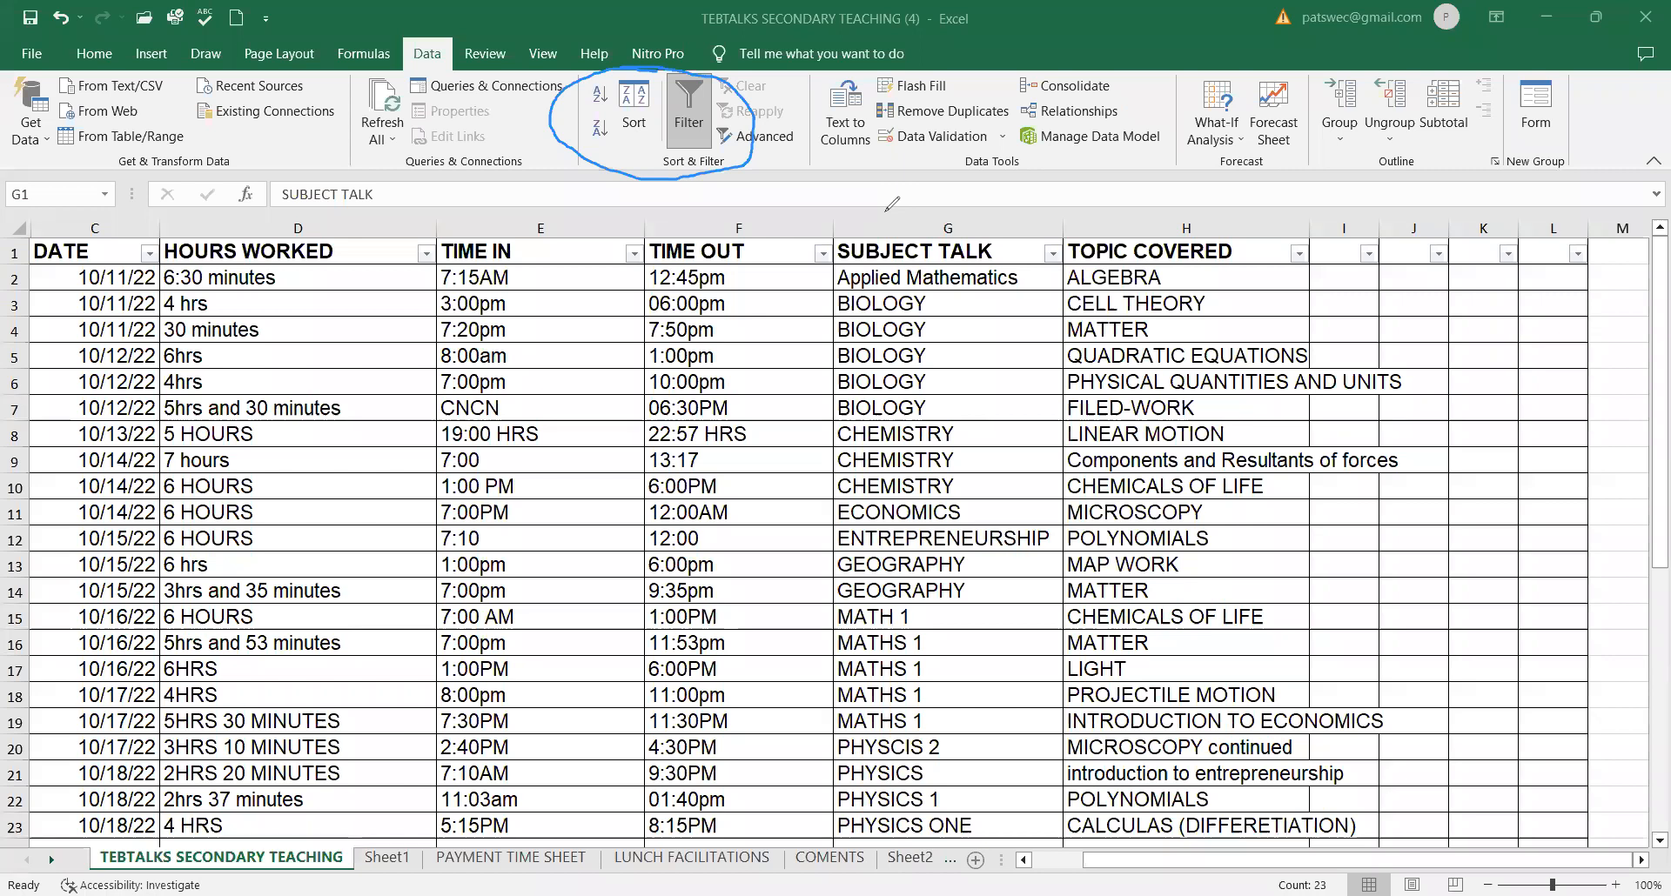
click(627, 120)
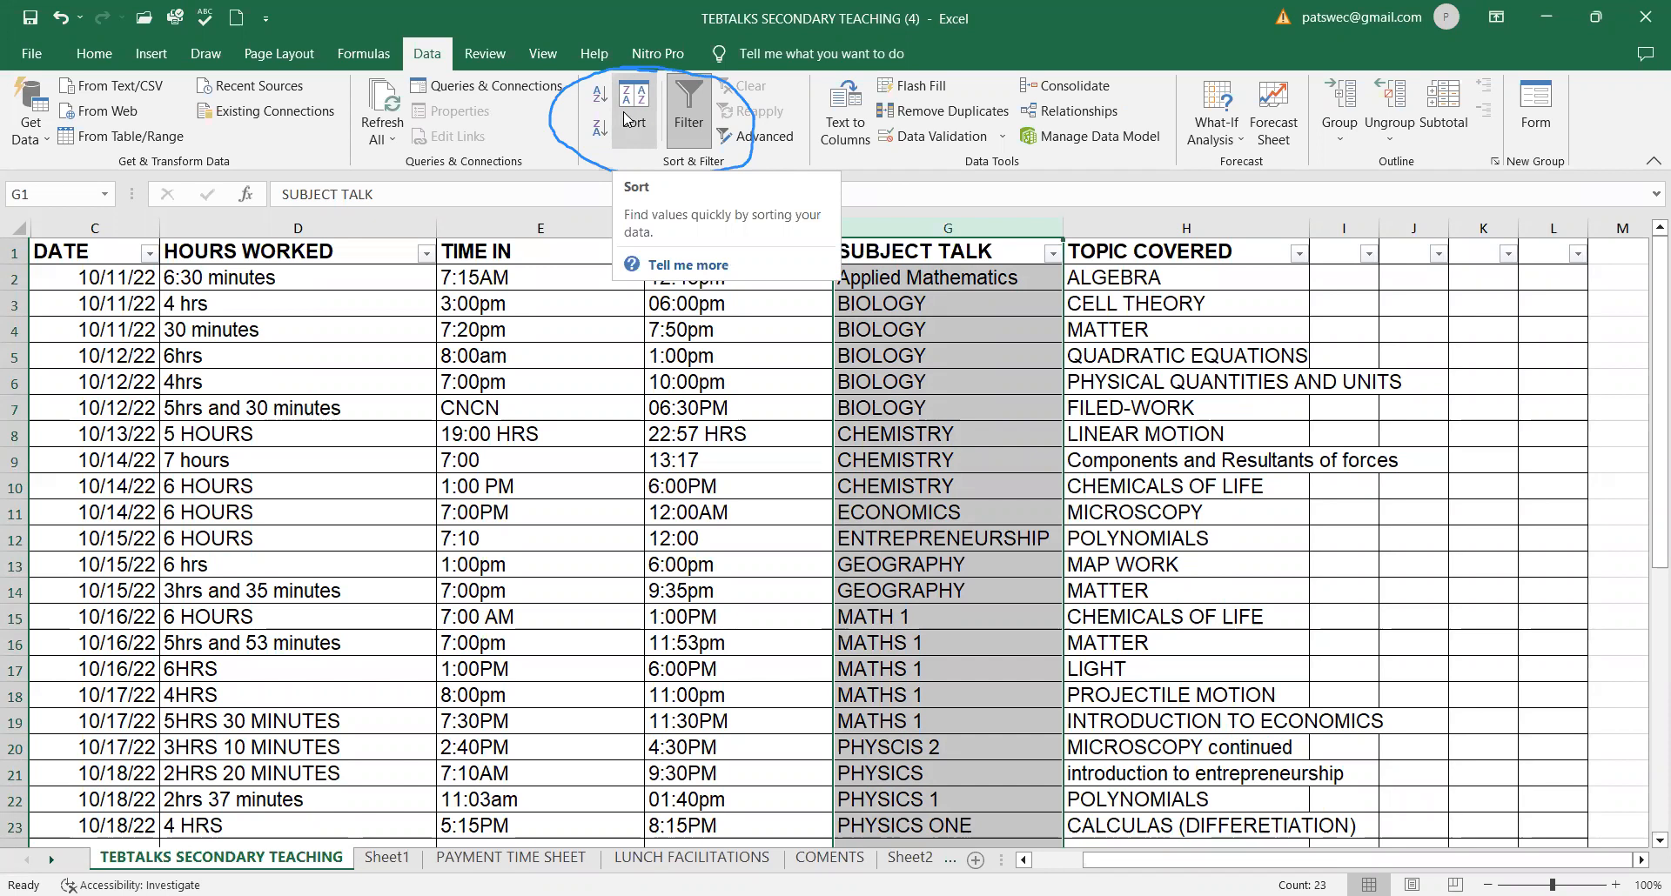
click(626, 115)
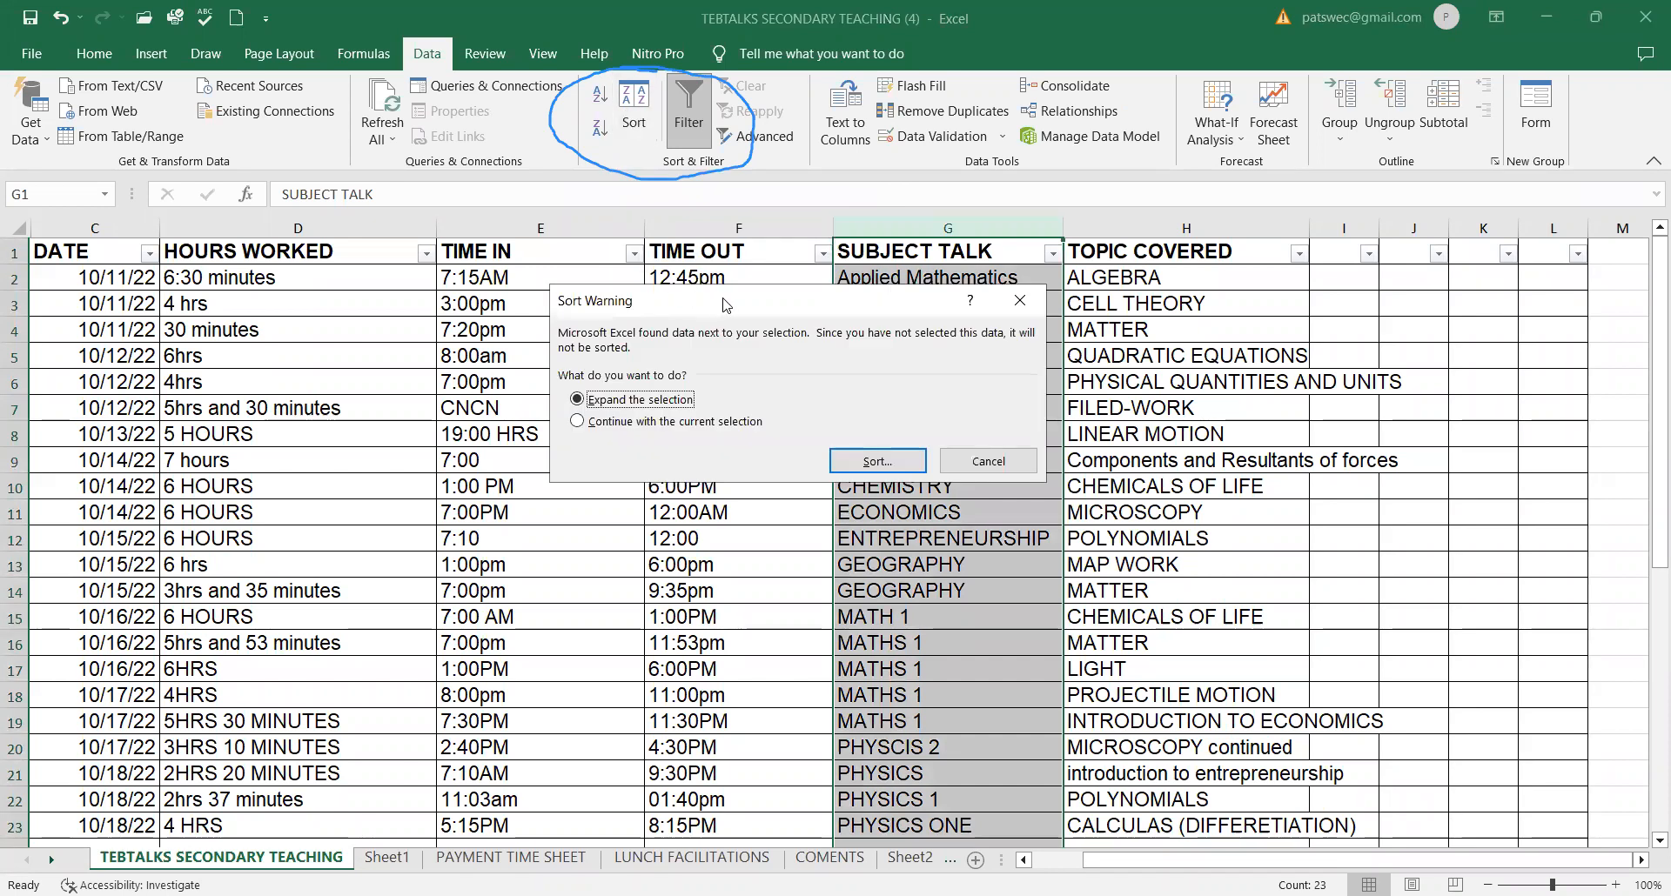
drag(657, 301, 586, 295)
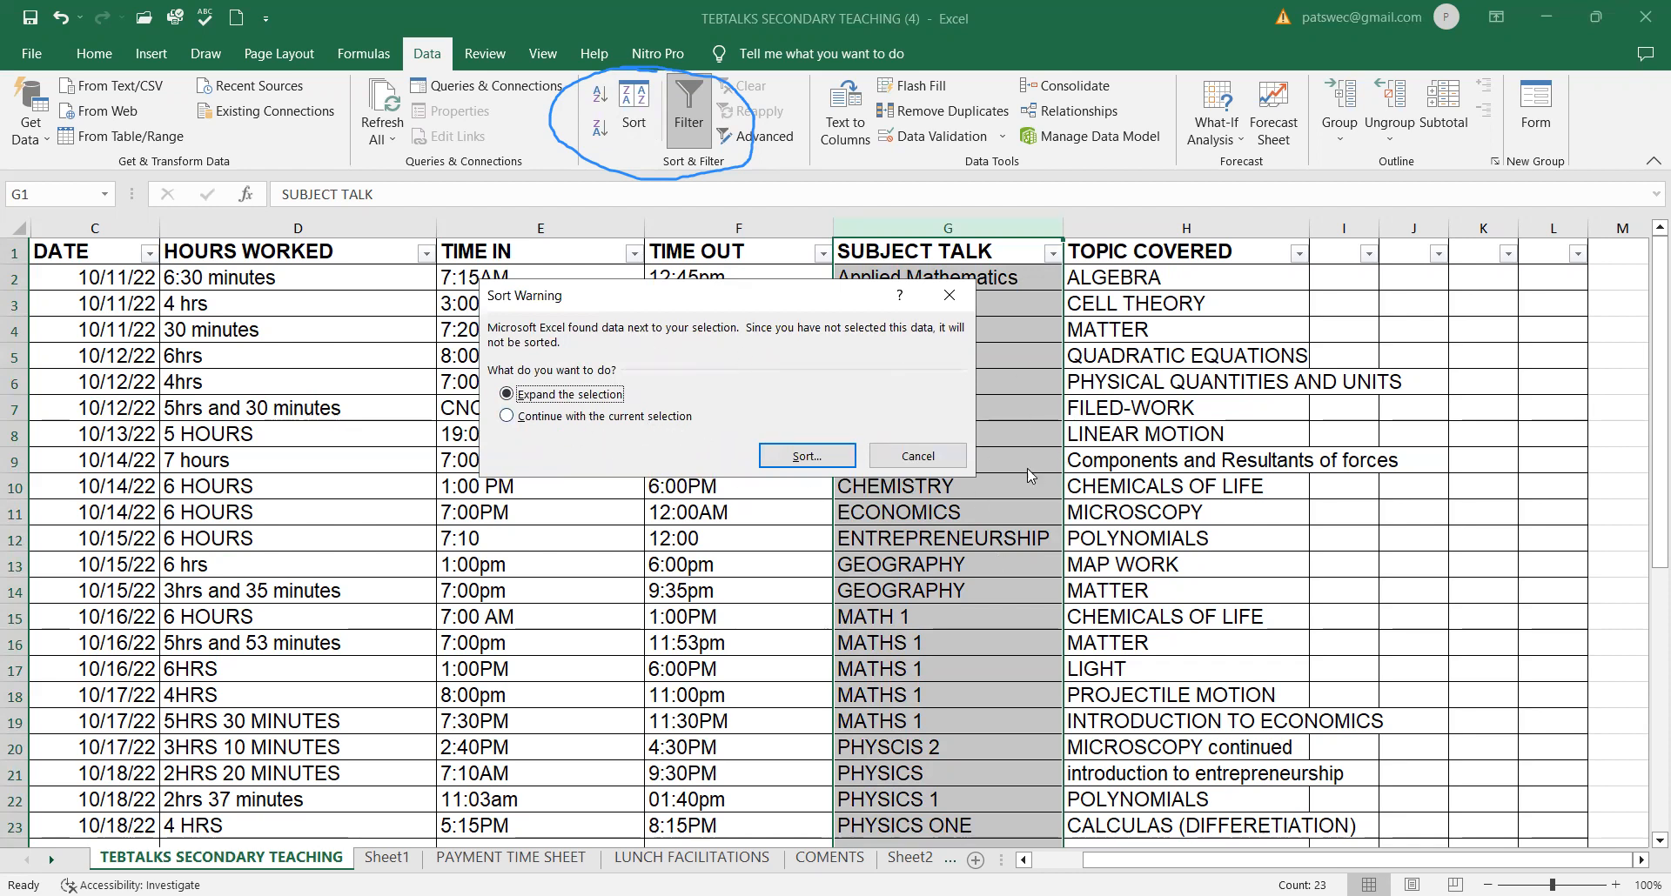
click(506, 416)
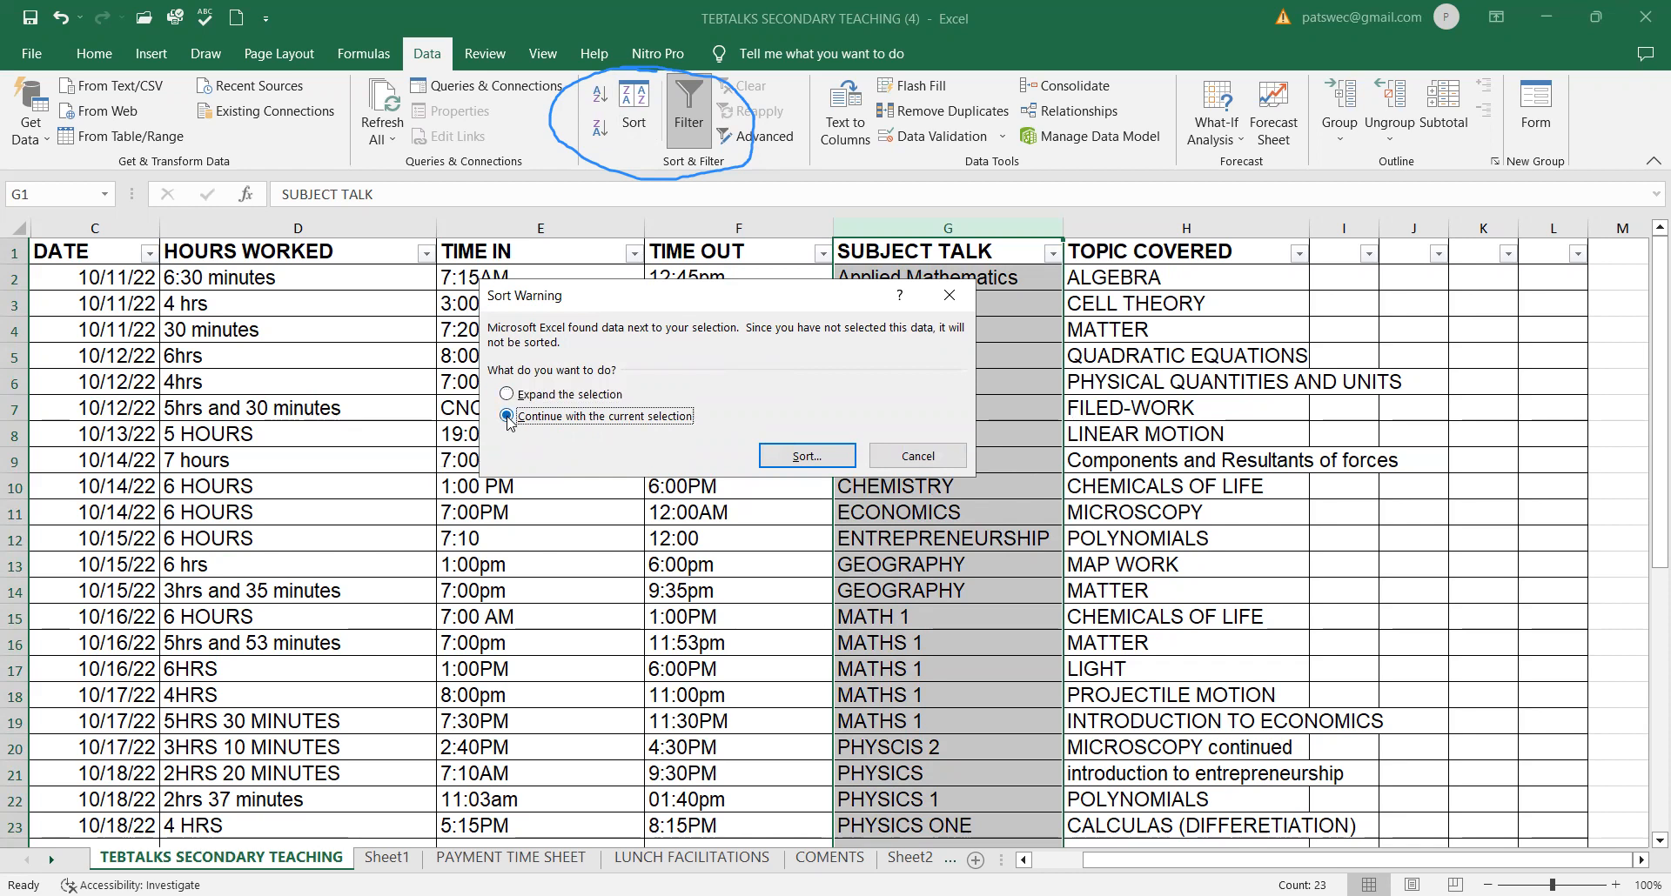
click(811, 461)
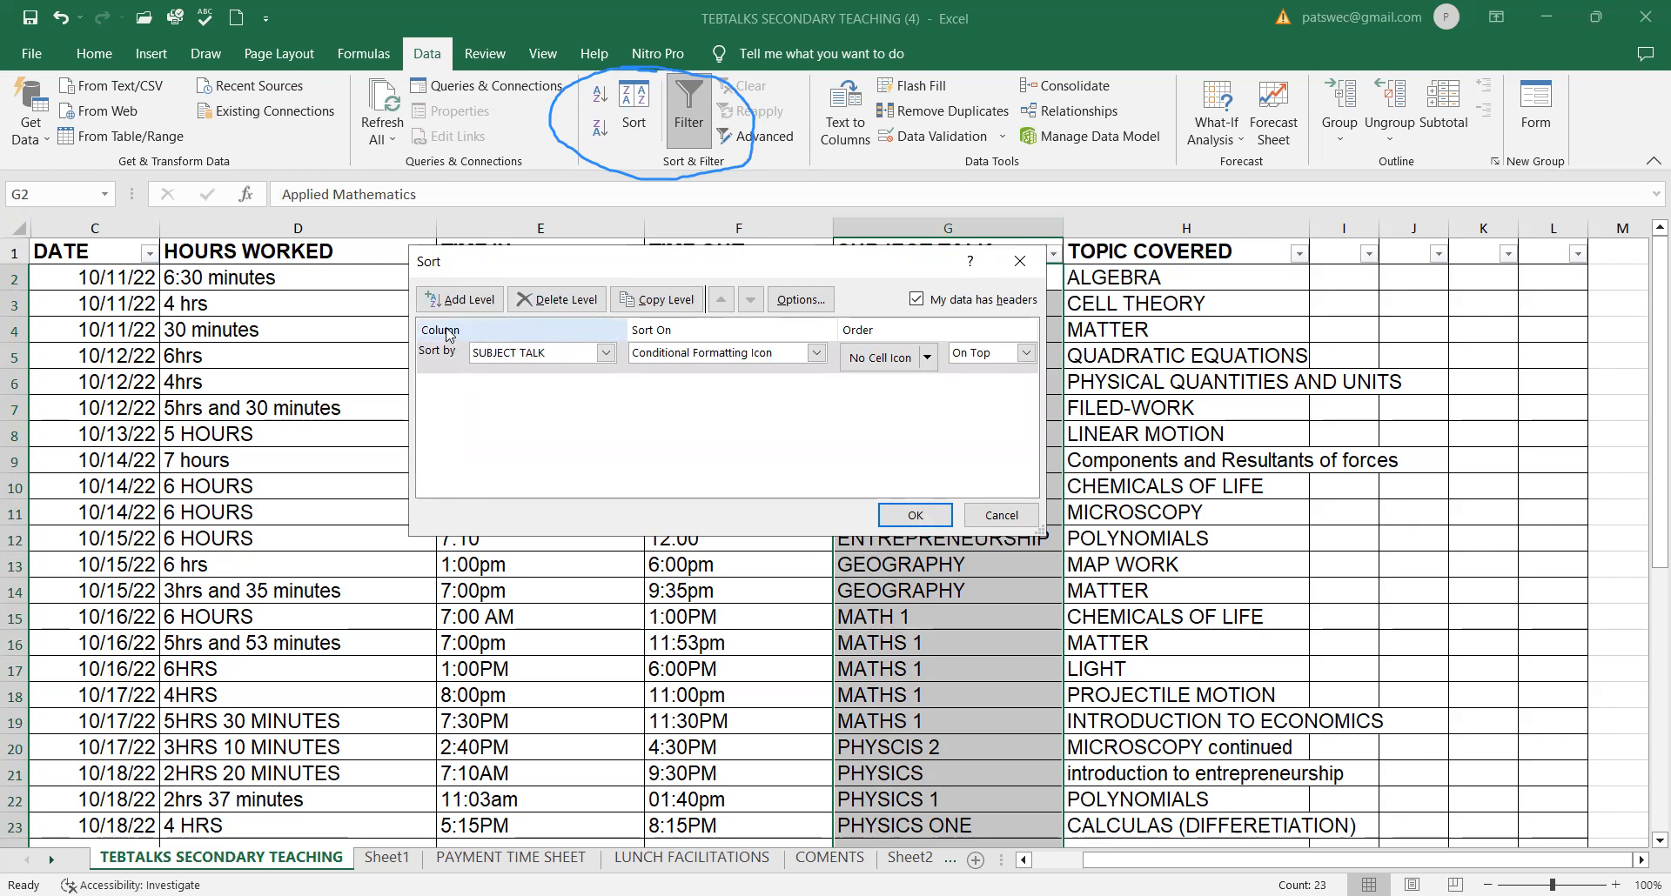
Step: Sort the SUBJECT TALK column on Cell Values in A to Z order
click(537, 354)
click(537, 356)
click(537, 356)
click(537, 356)
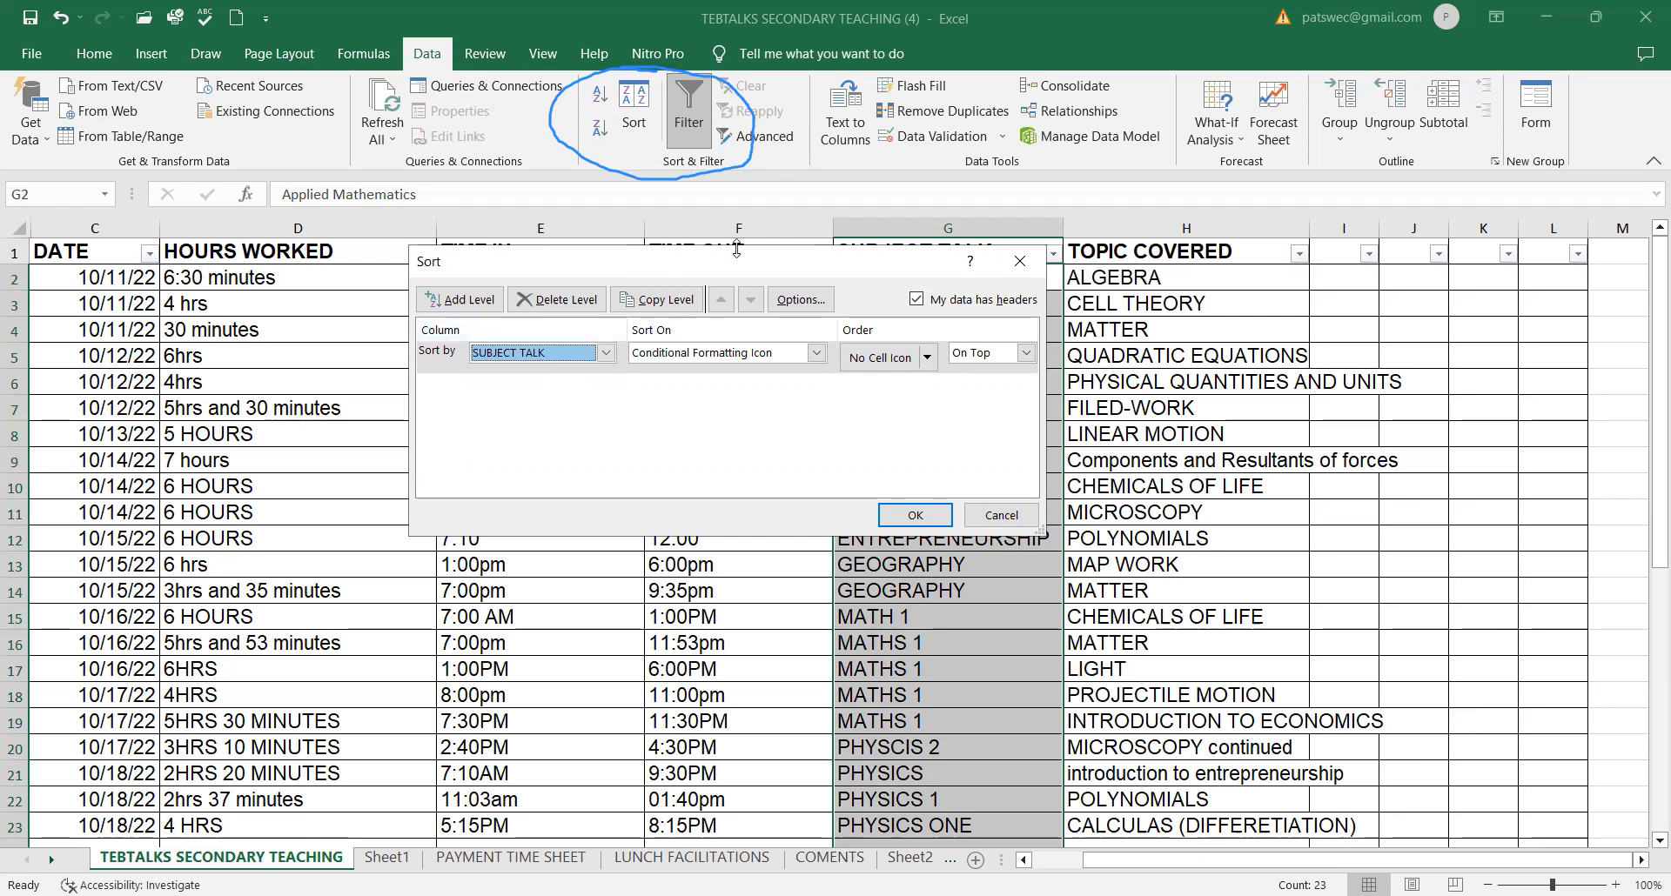
drag(941, 262, 948, 364)
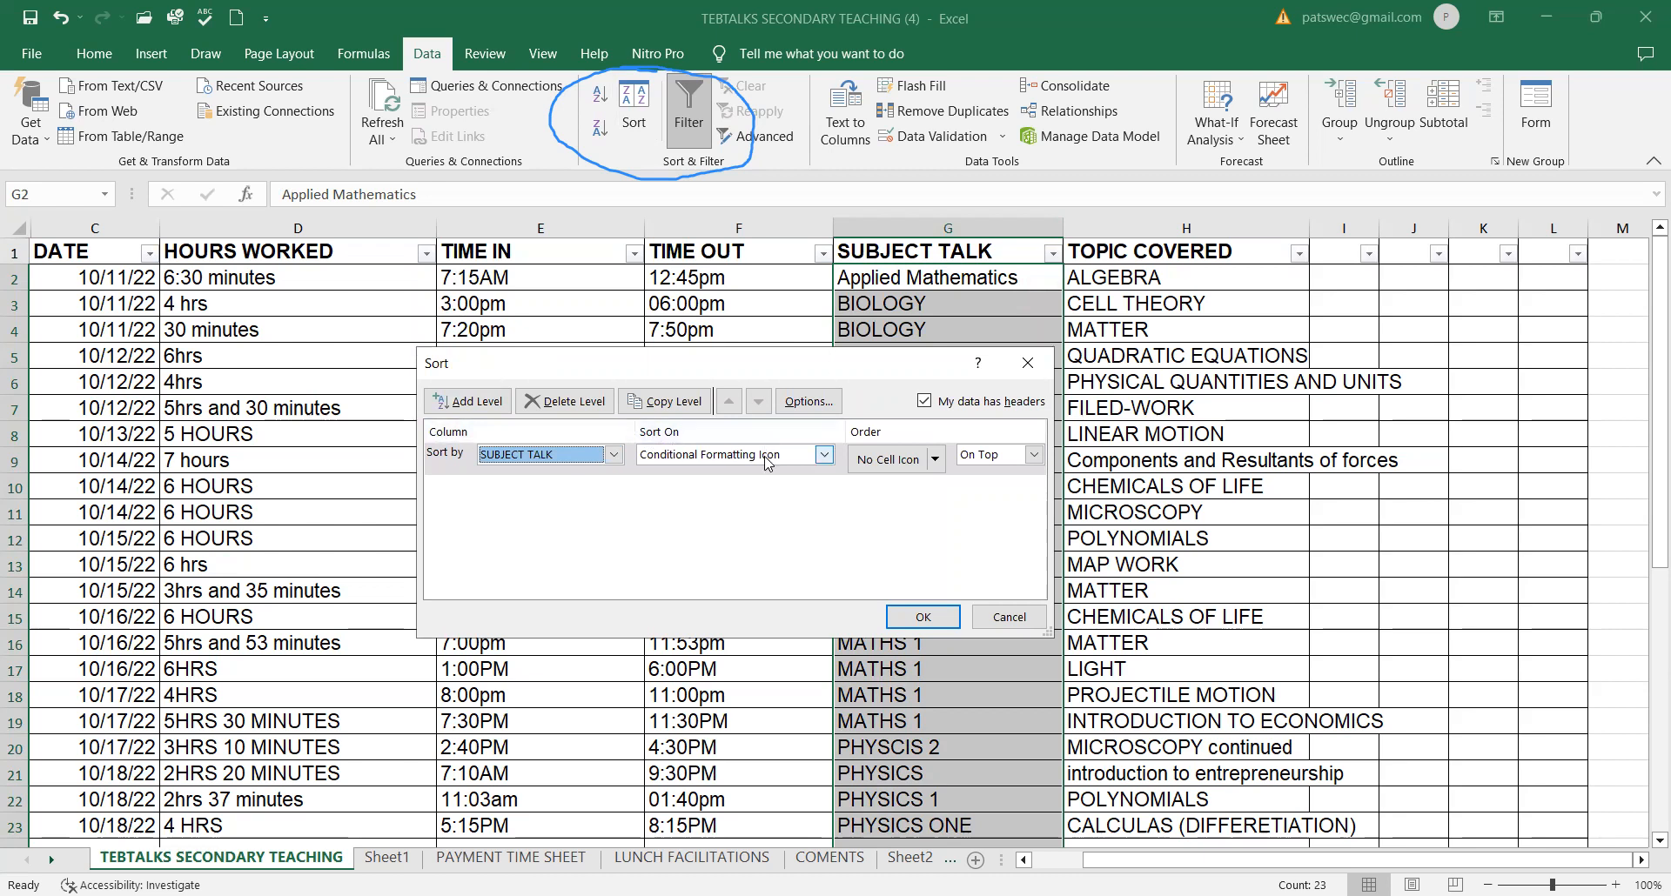
click(796, 458)
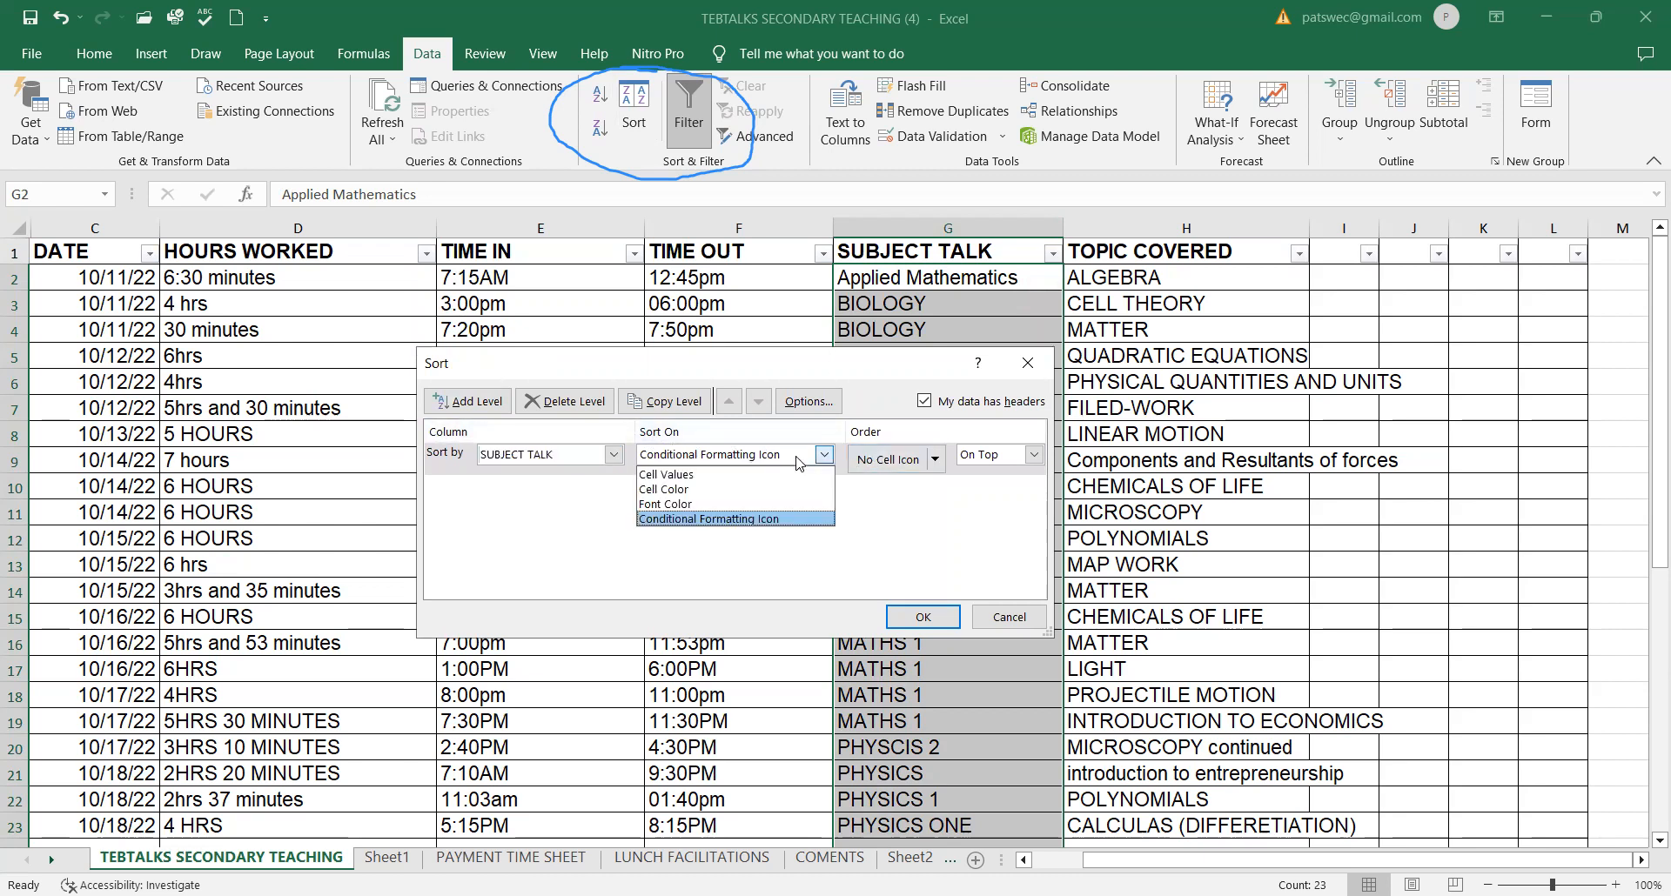
click(665, 477)
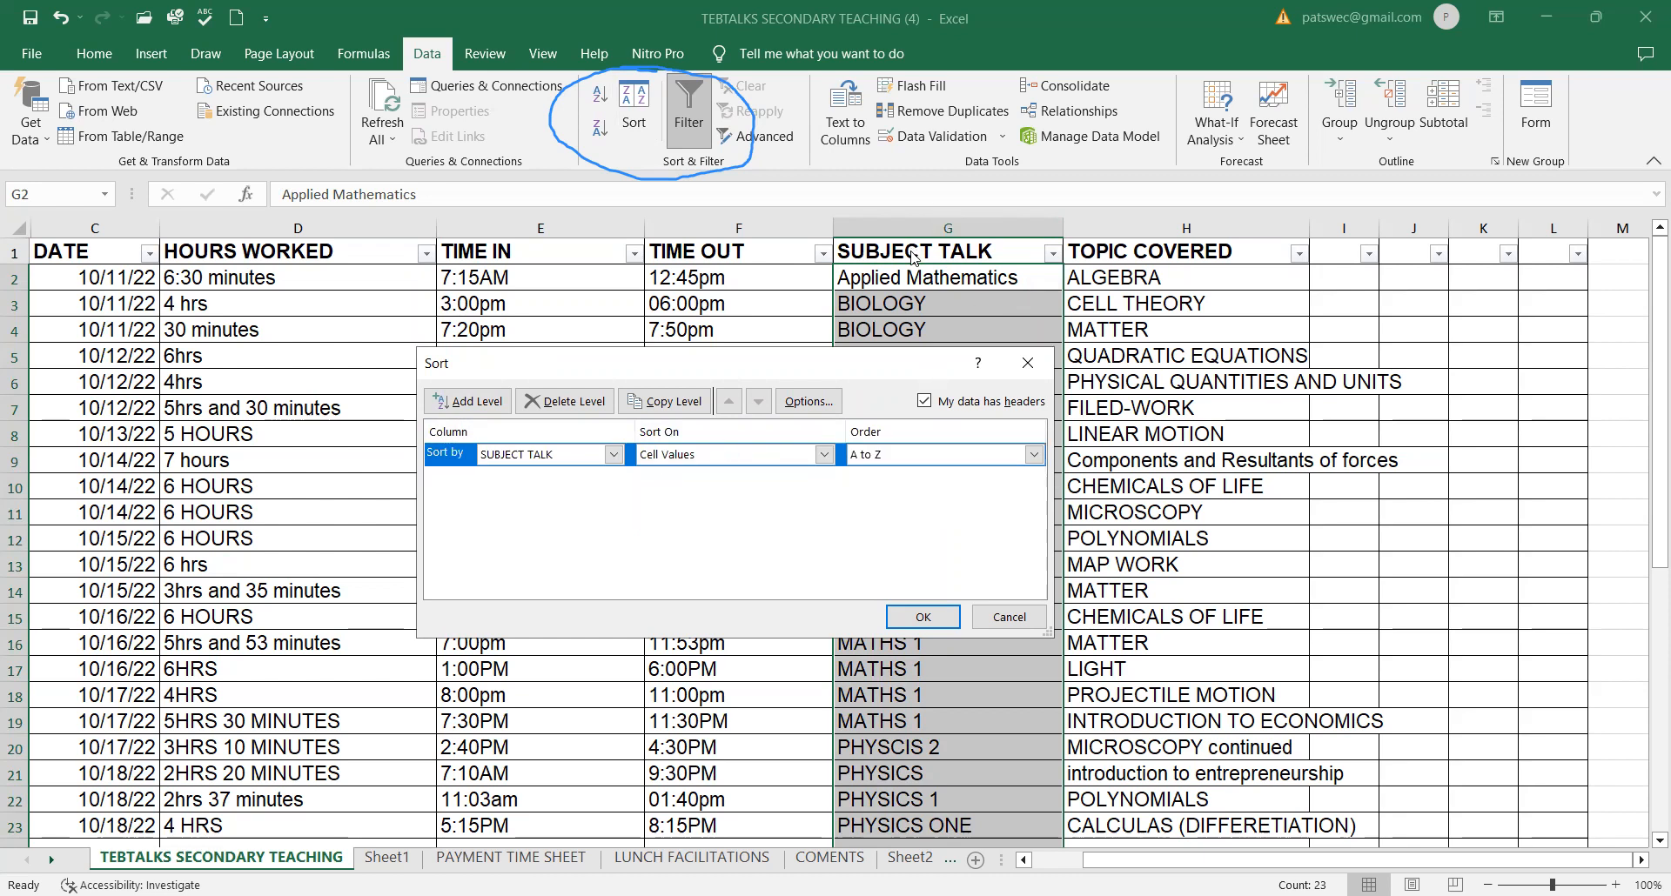
click(880, 458)
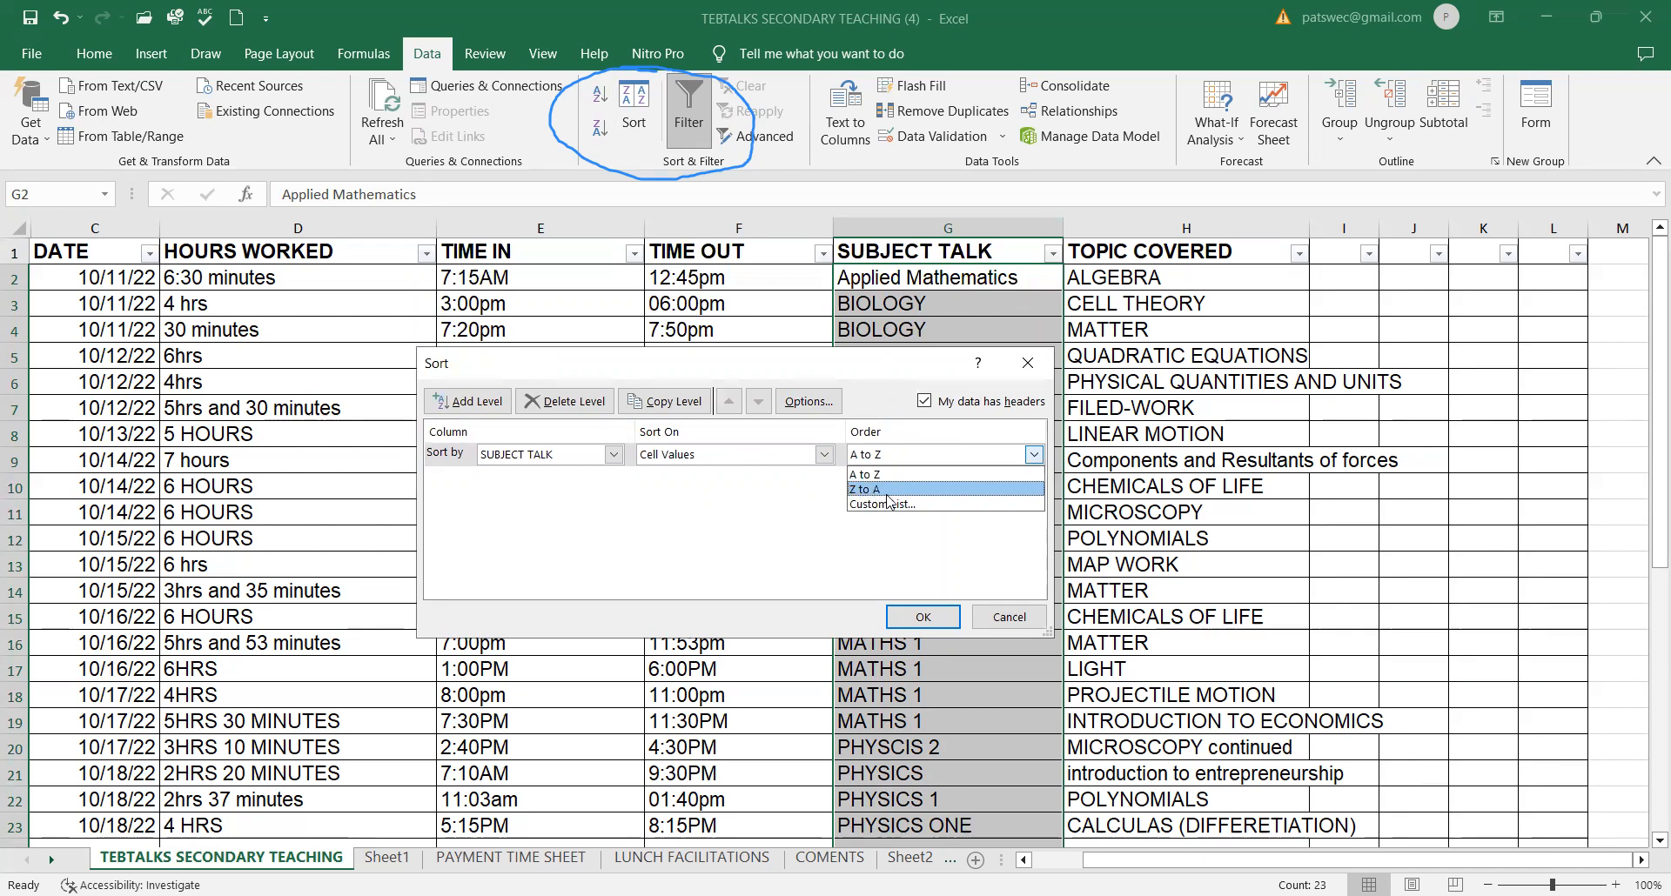
click(875, 474)
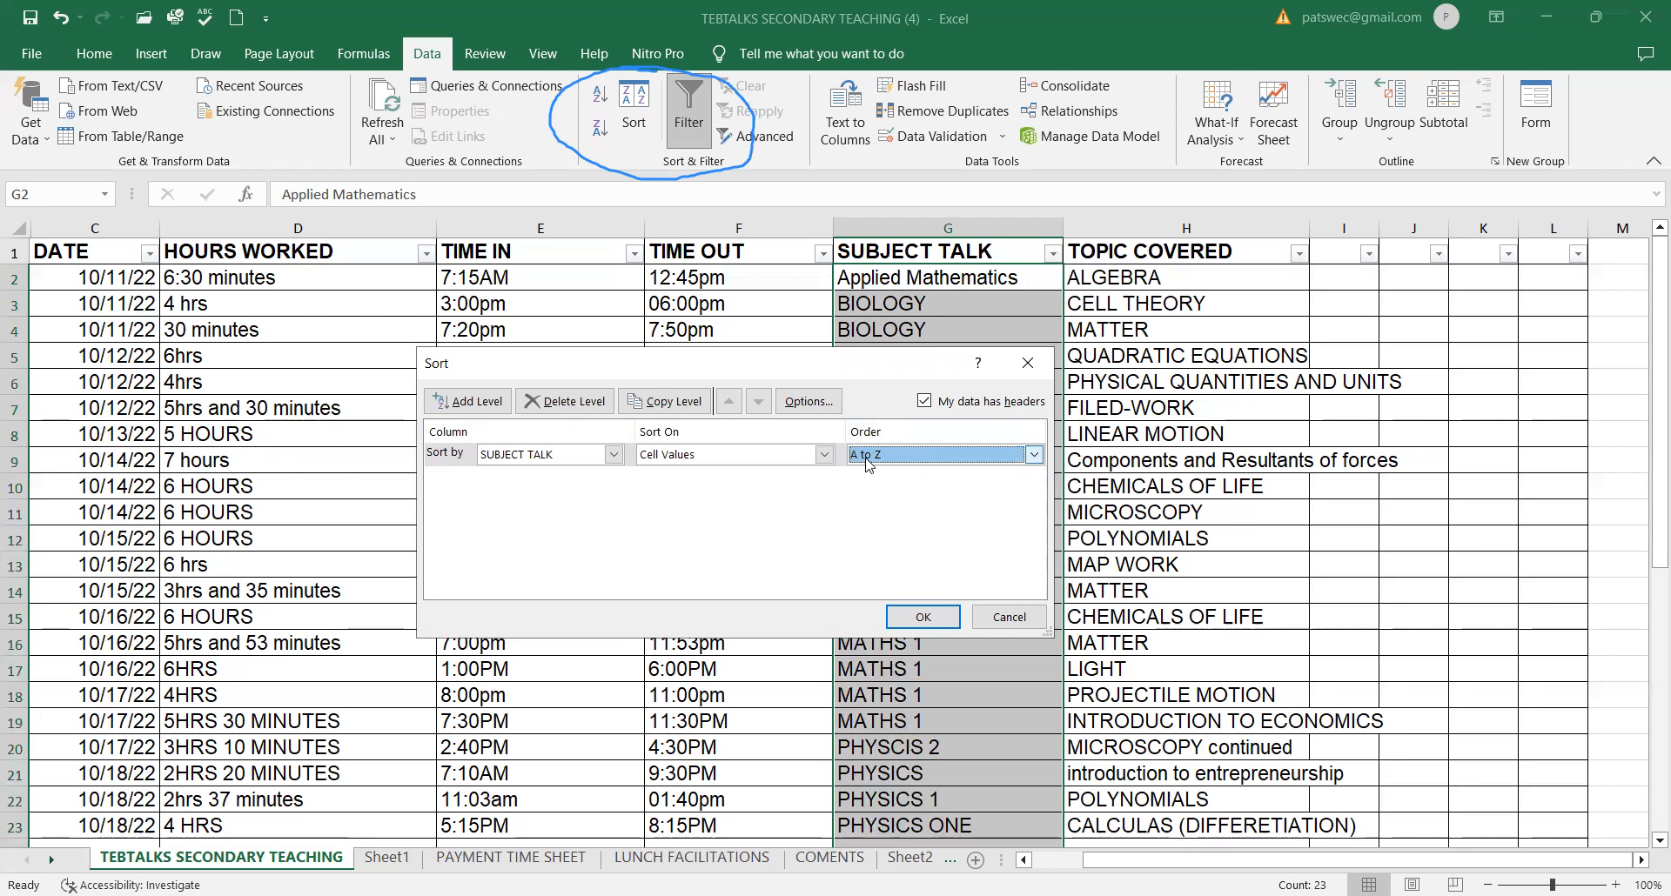
click(919, 616)
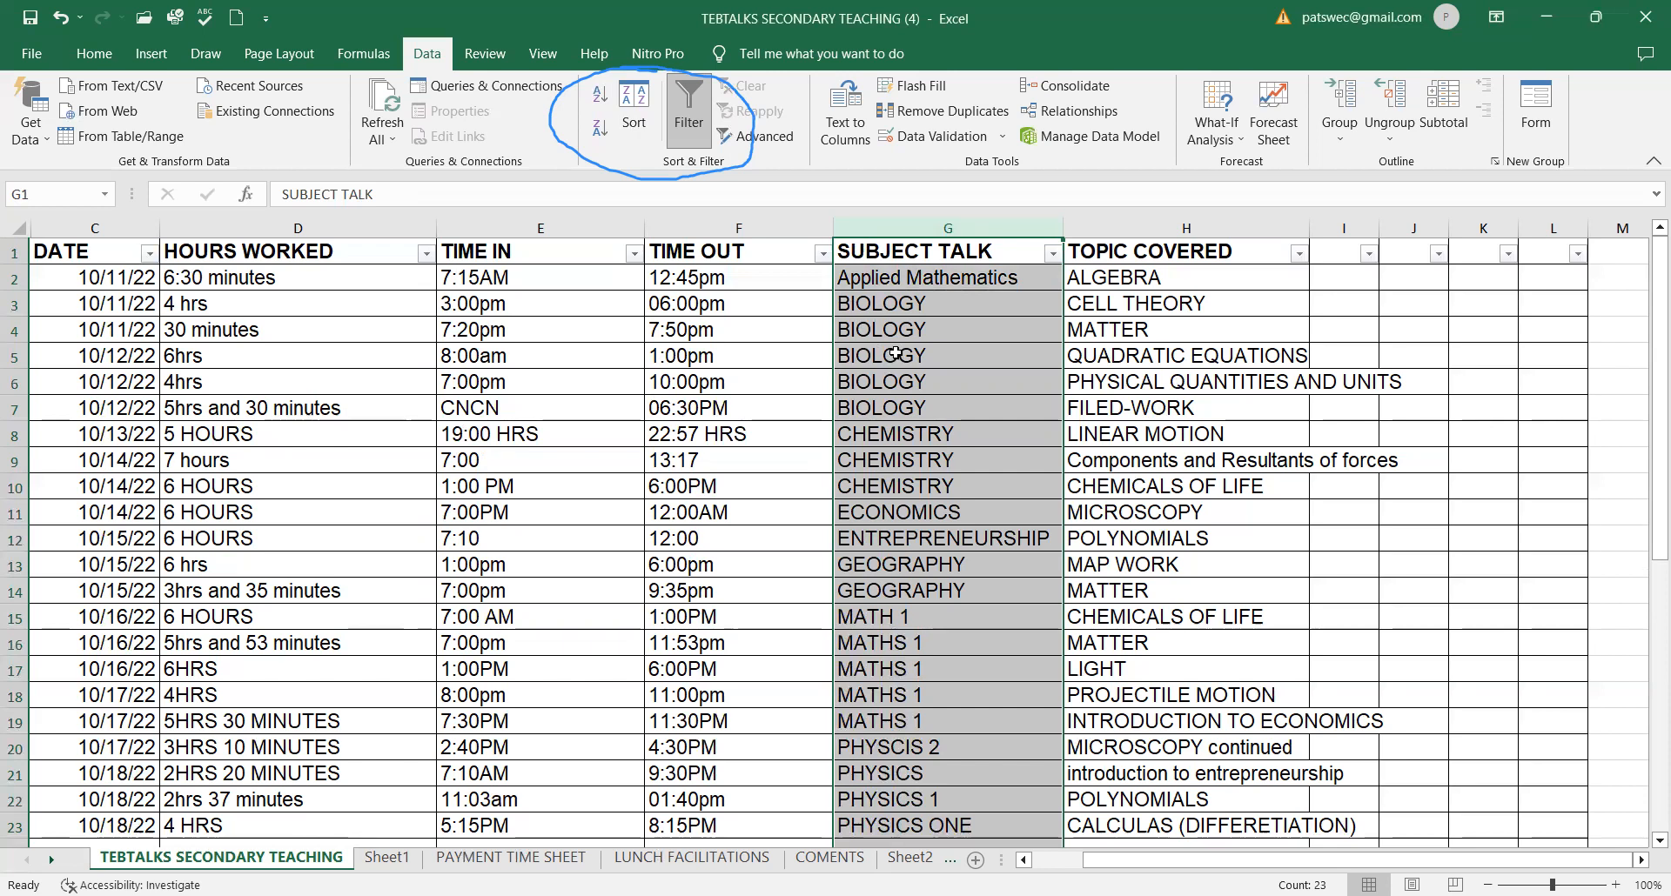
Step: Sort only the SUBJECT TALK column again, on Cell Values in Z to A order, without expanding the selection
scroll(913, 538, down, 1)
scroll(822, 242, up, 1)
scroll(861, 366, down, 5)
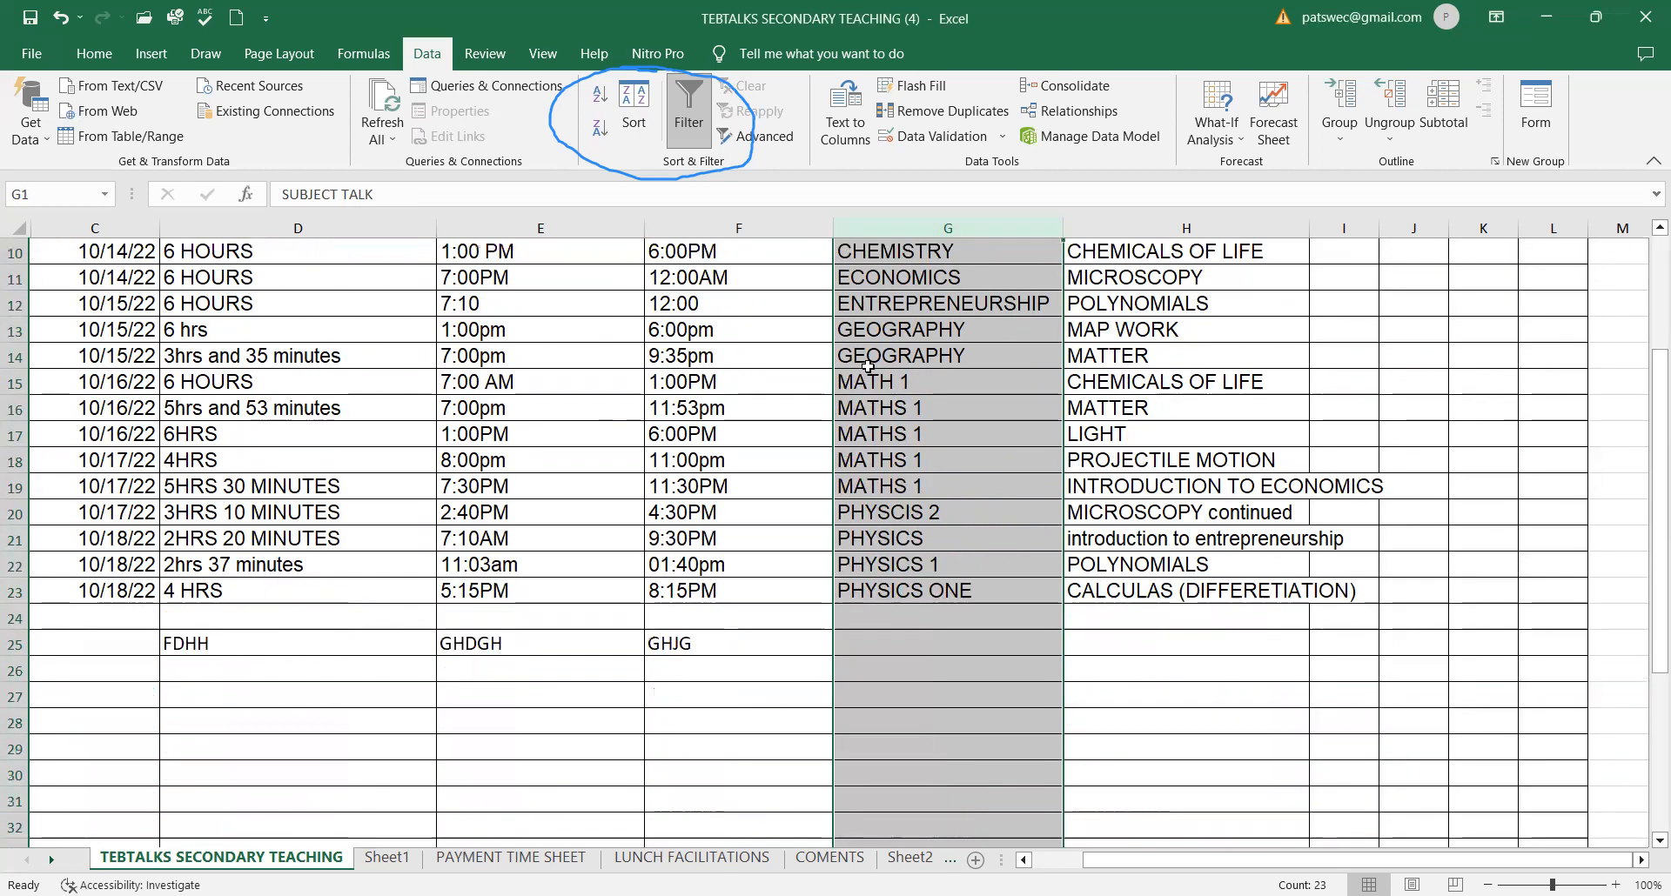
scroll(864, 440, up, 2)
scroll(864, 441, up, 3)
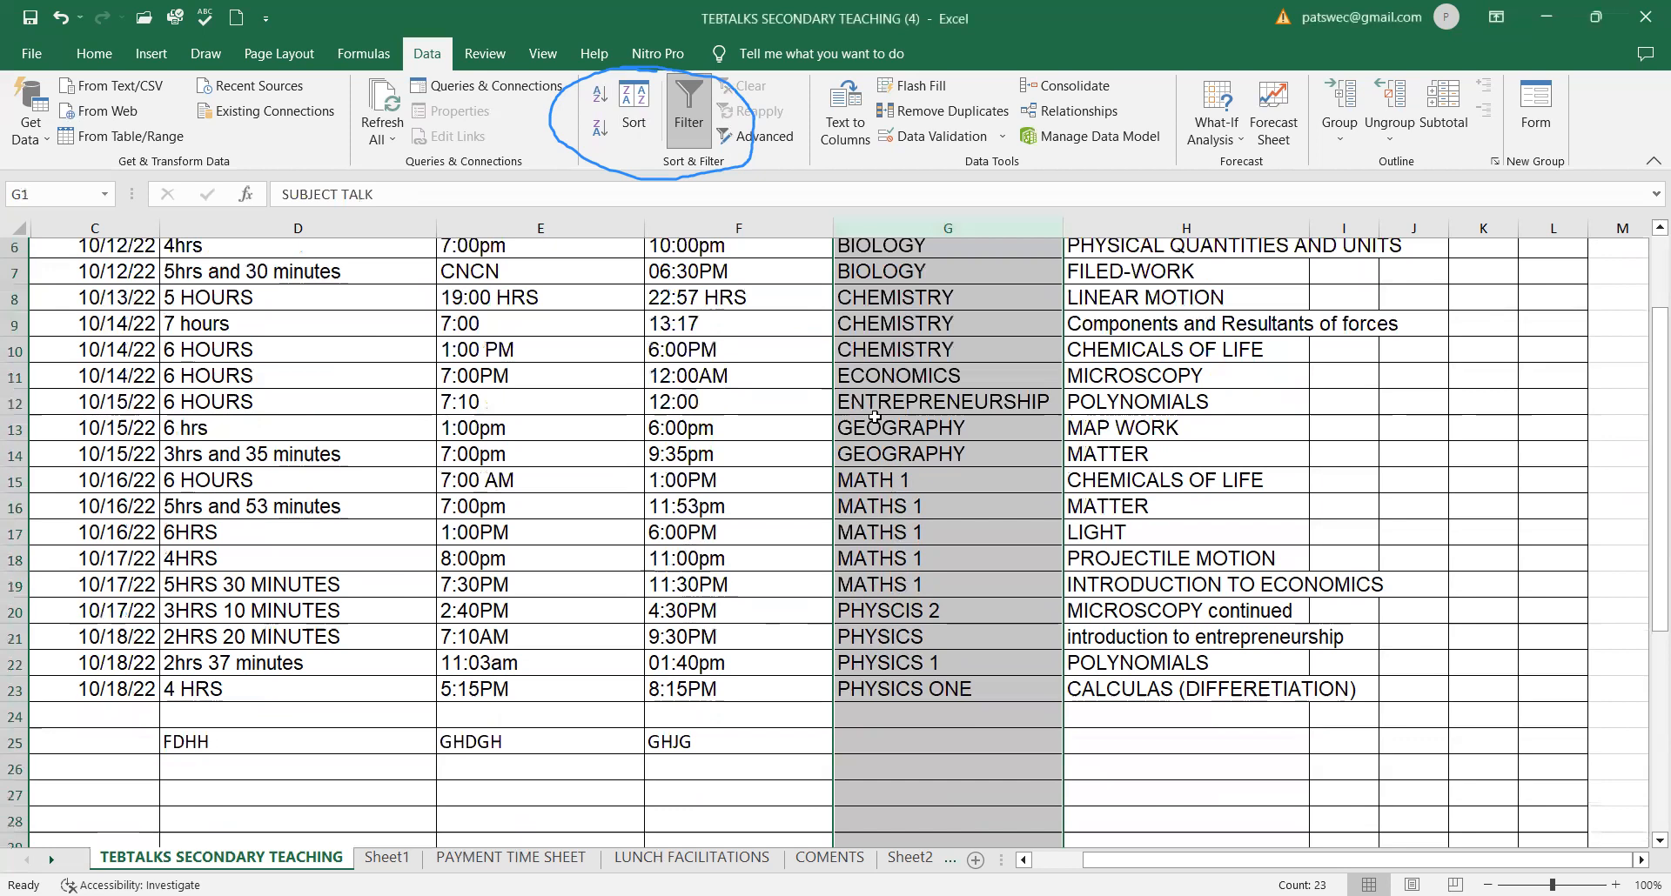
click(633, 121)
click(609, 519)
click(801, 560)
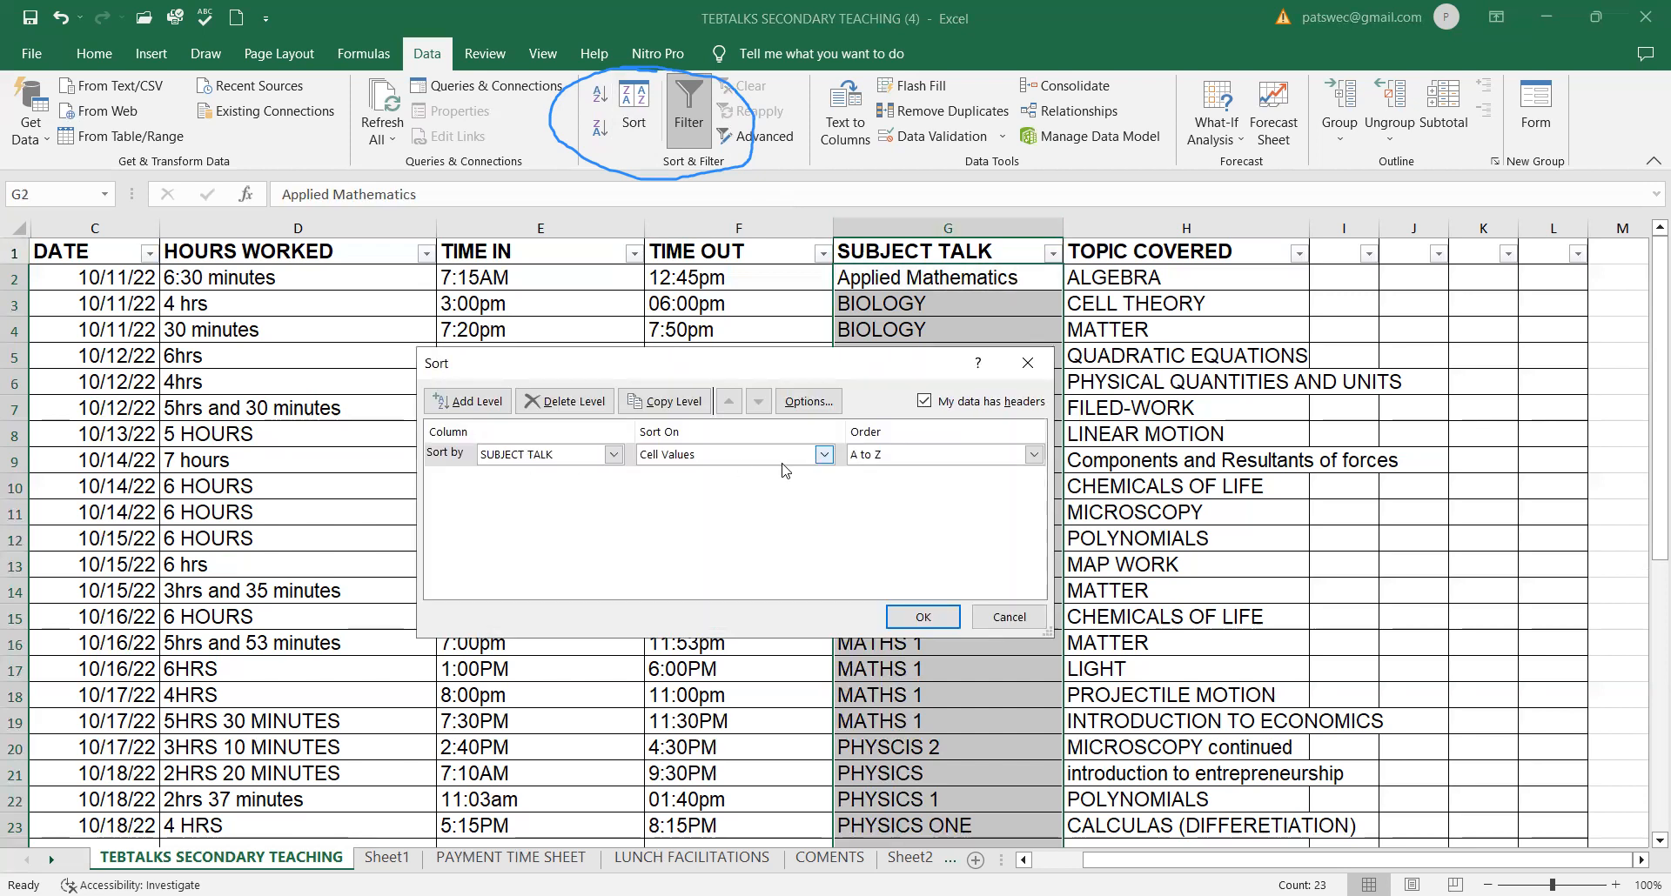
click(878, 454)
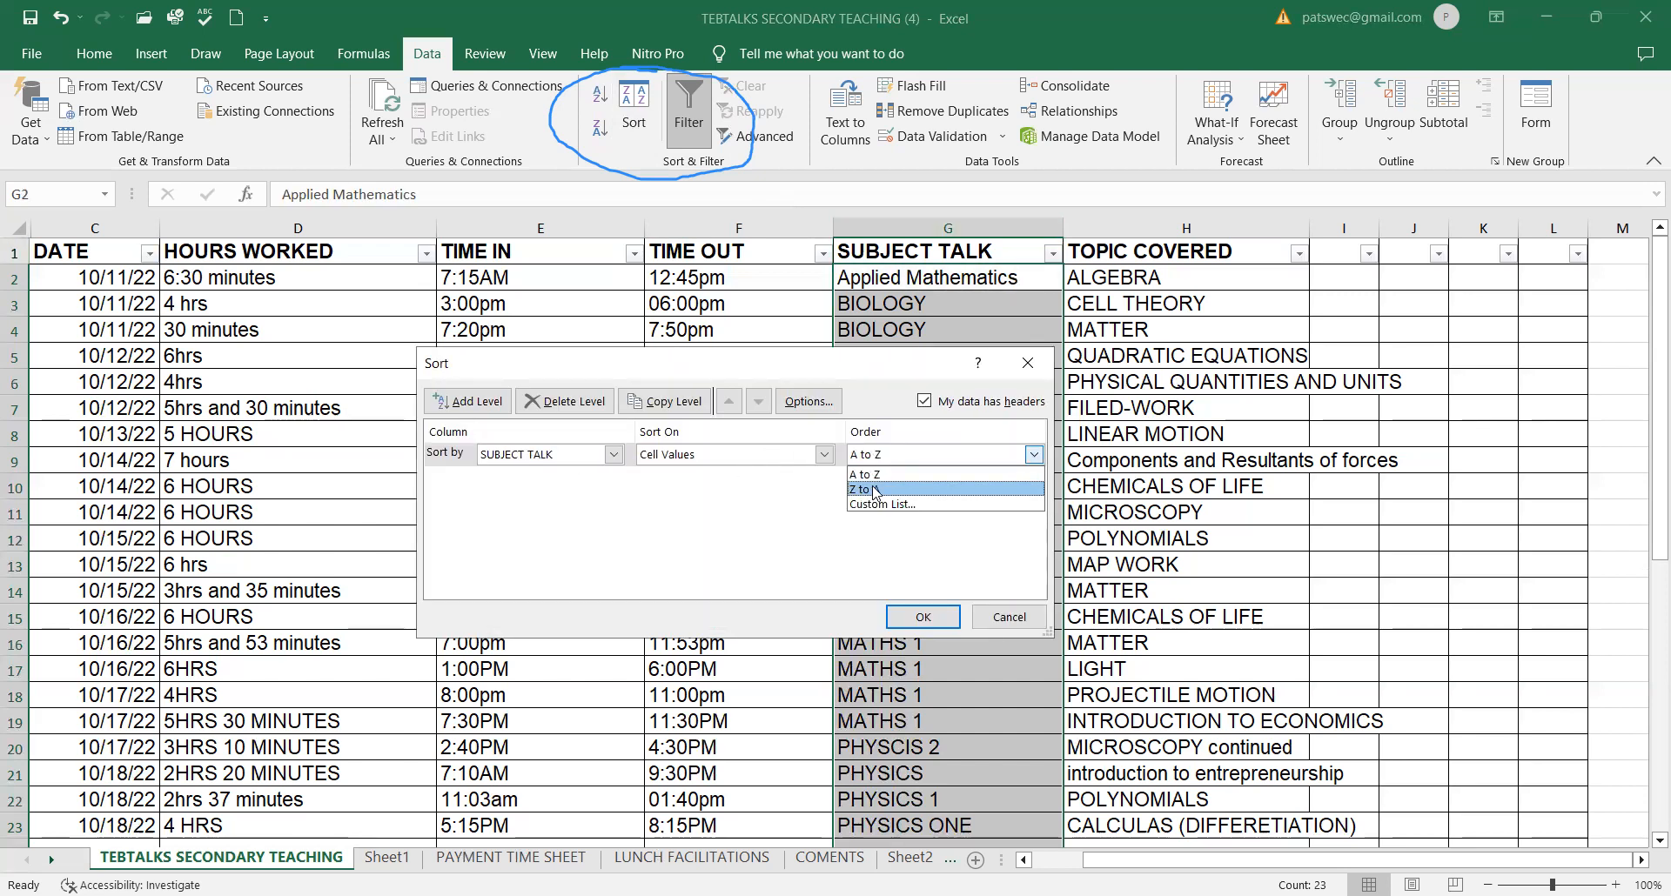
click(874, 490)
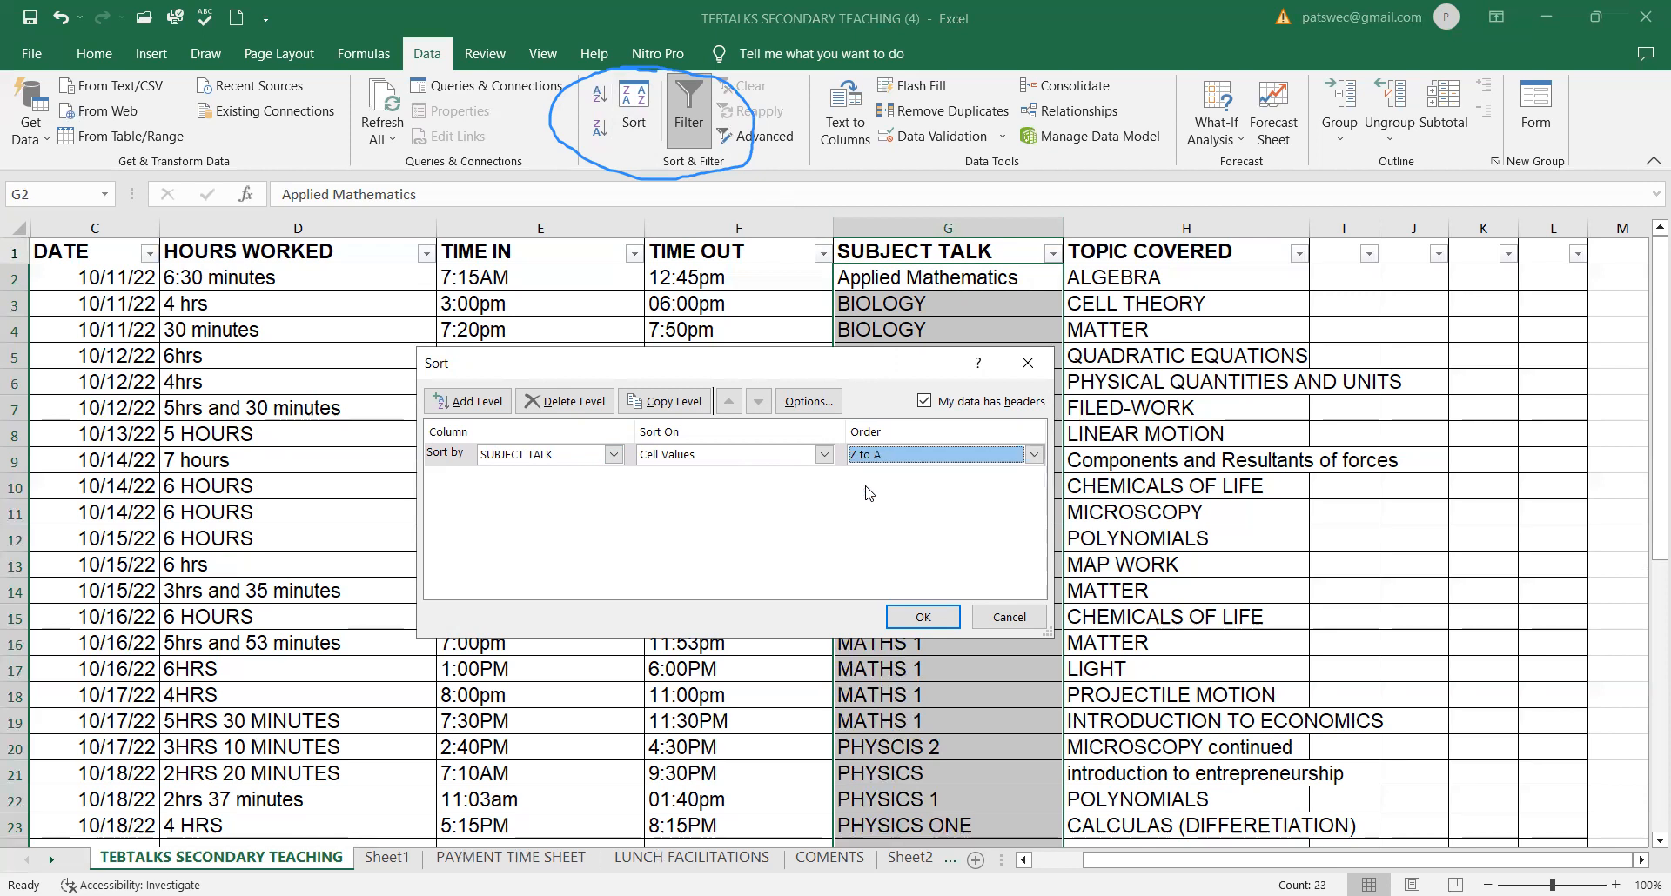
click(925, 618)
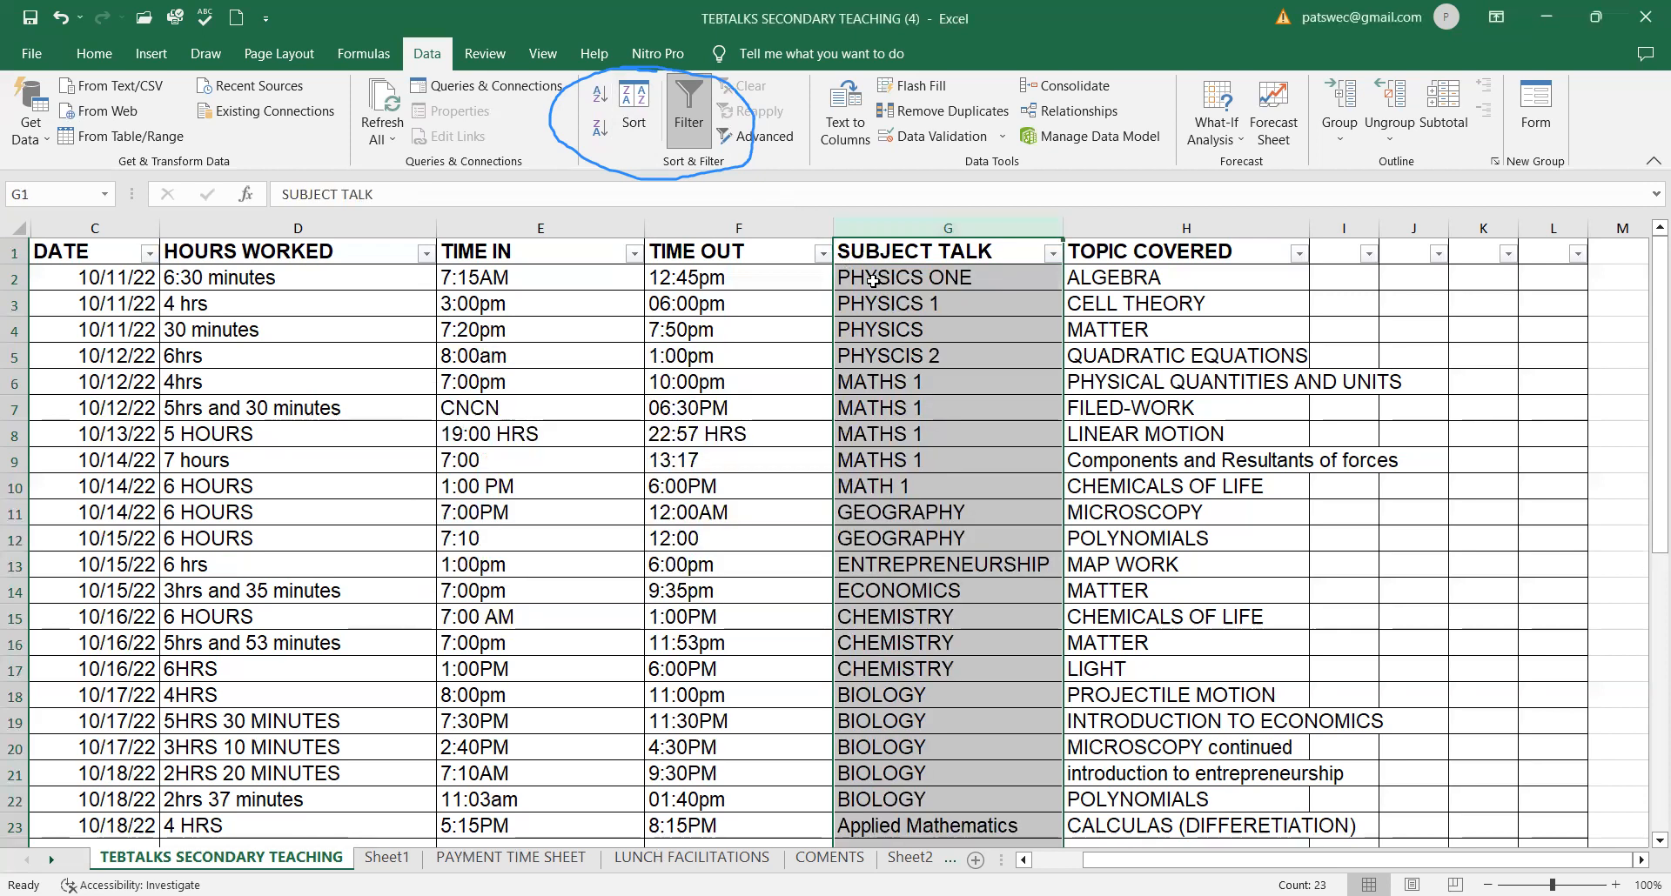
Step: Open the Sort settings for the current SUBJECT TALK column selection only and try Cell Color and Font Color as the sort basis
click(873, 282)
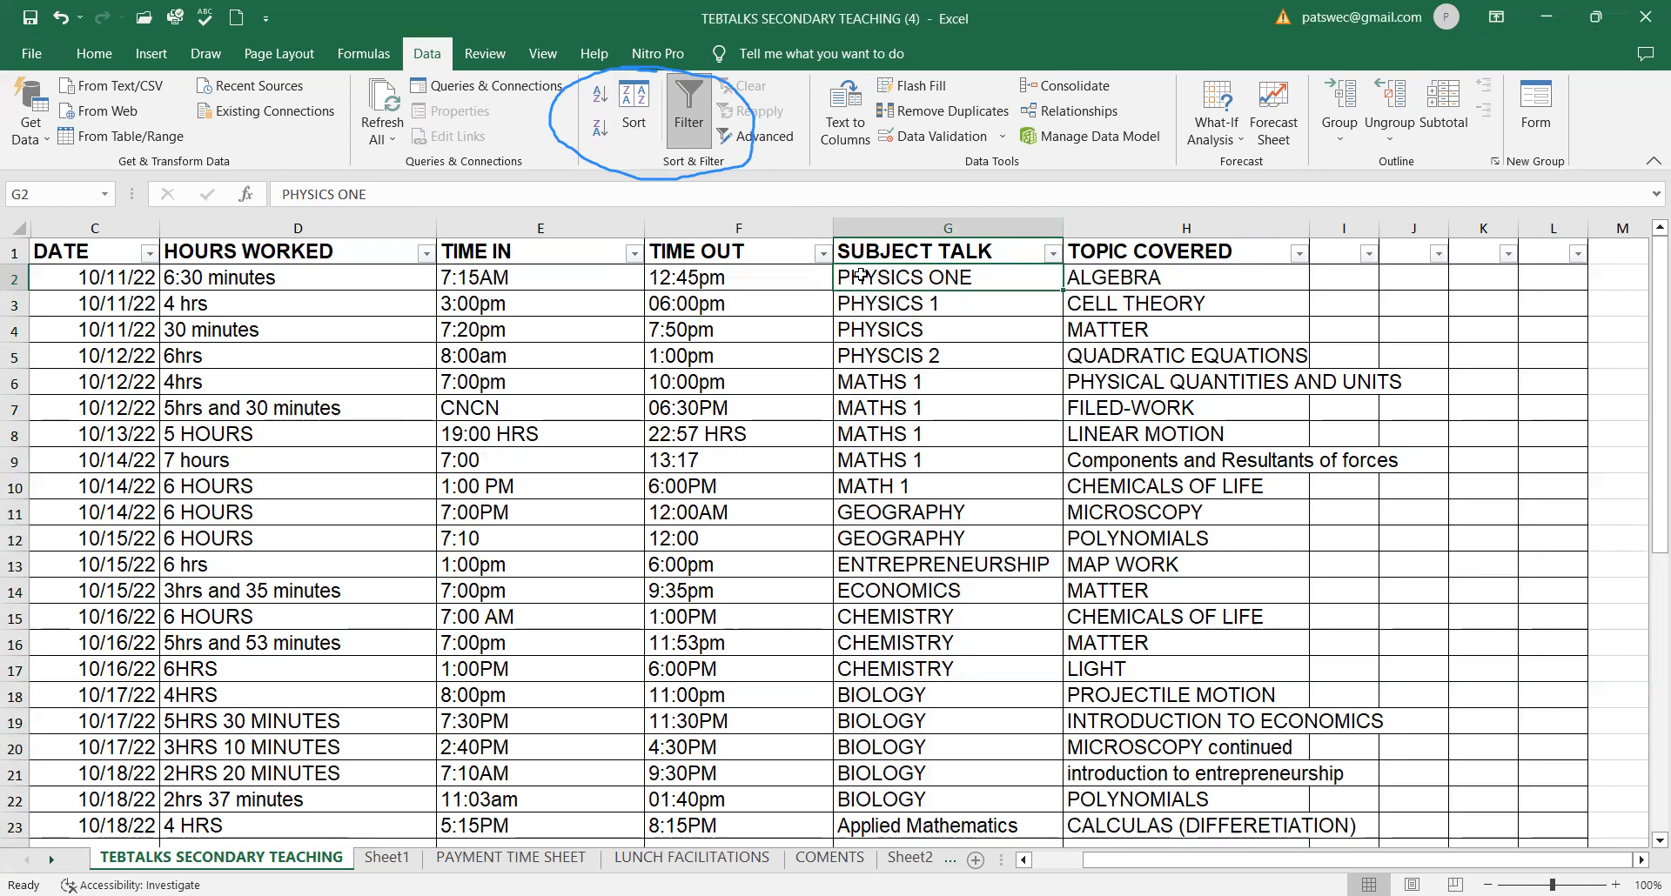
scroll(895, 402, down, 4)
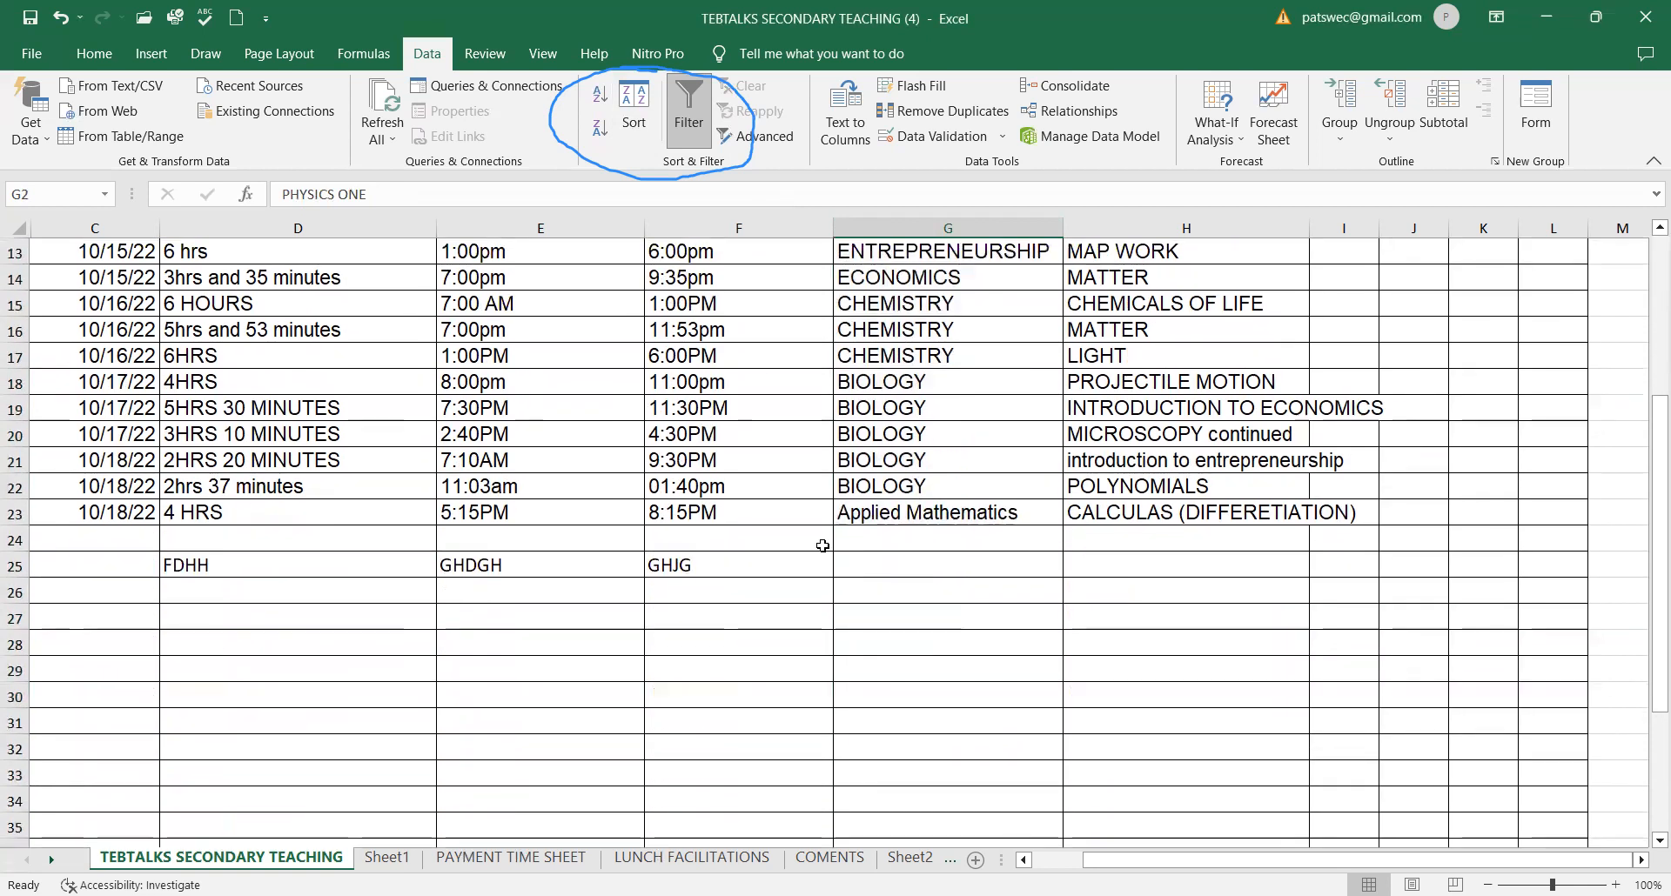
click(876, 513)
scroll(874, 500, up, 4)
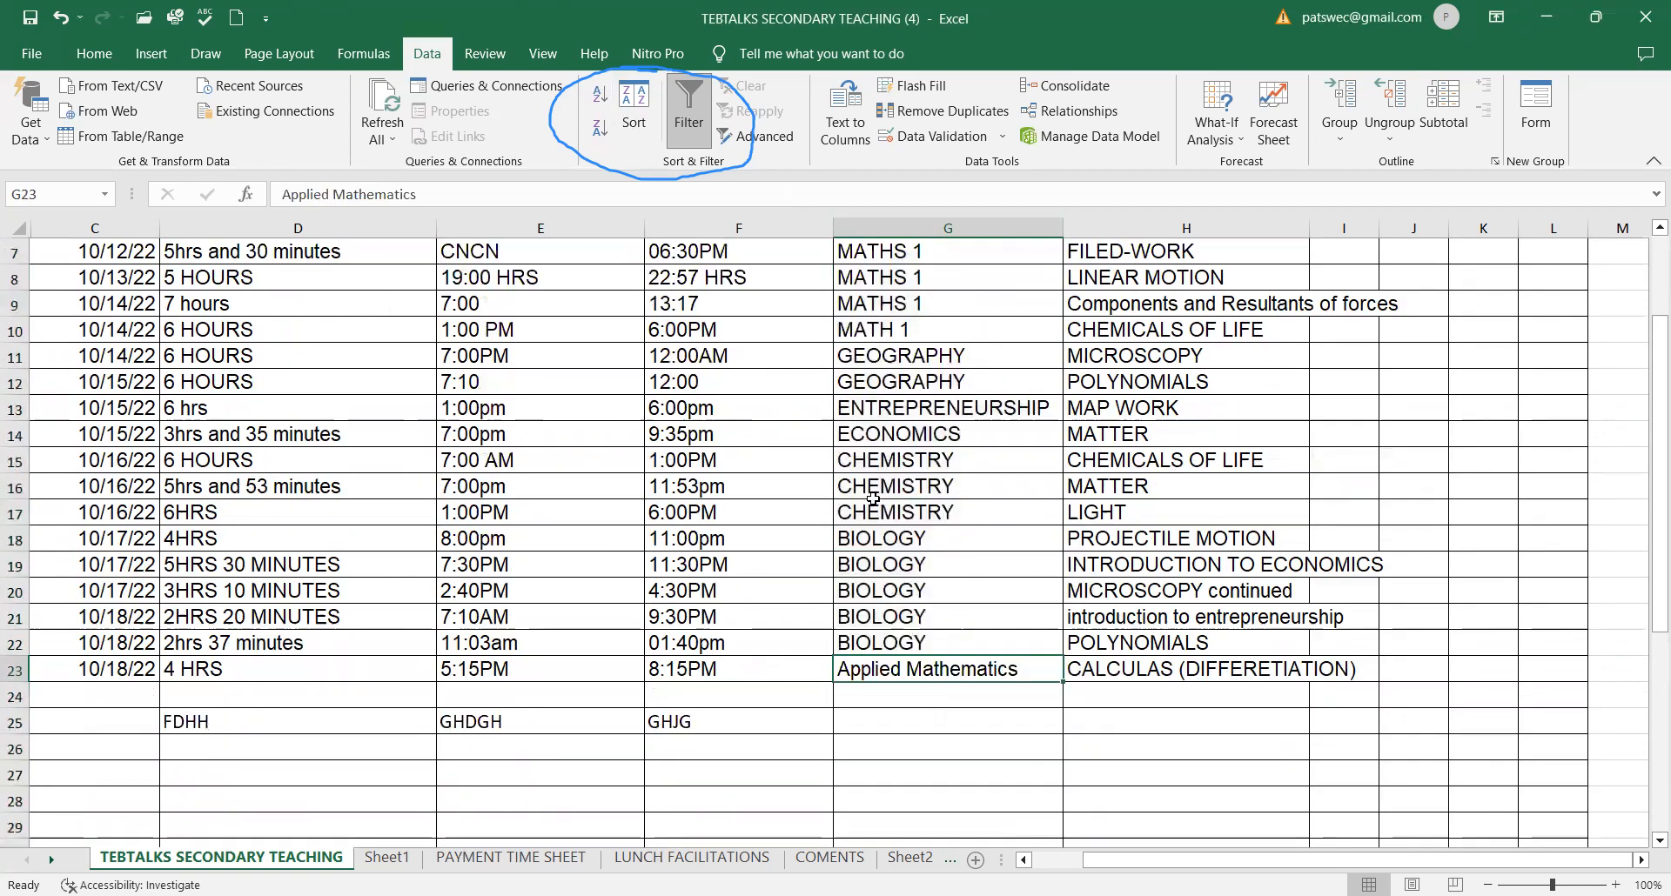
click(896, 226)
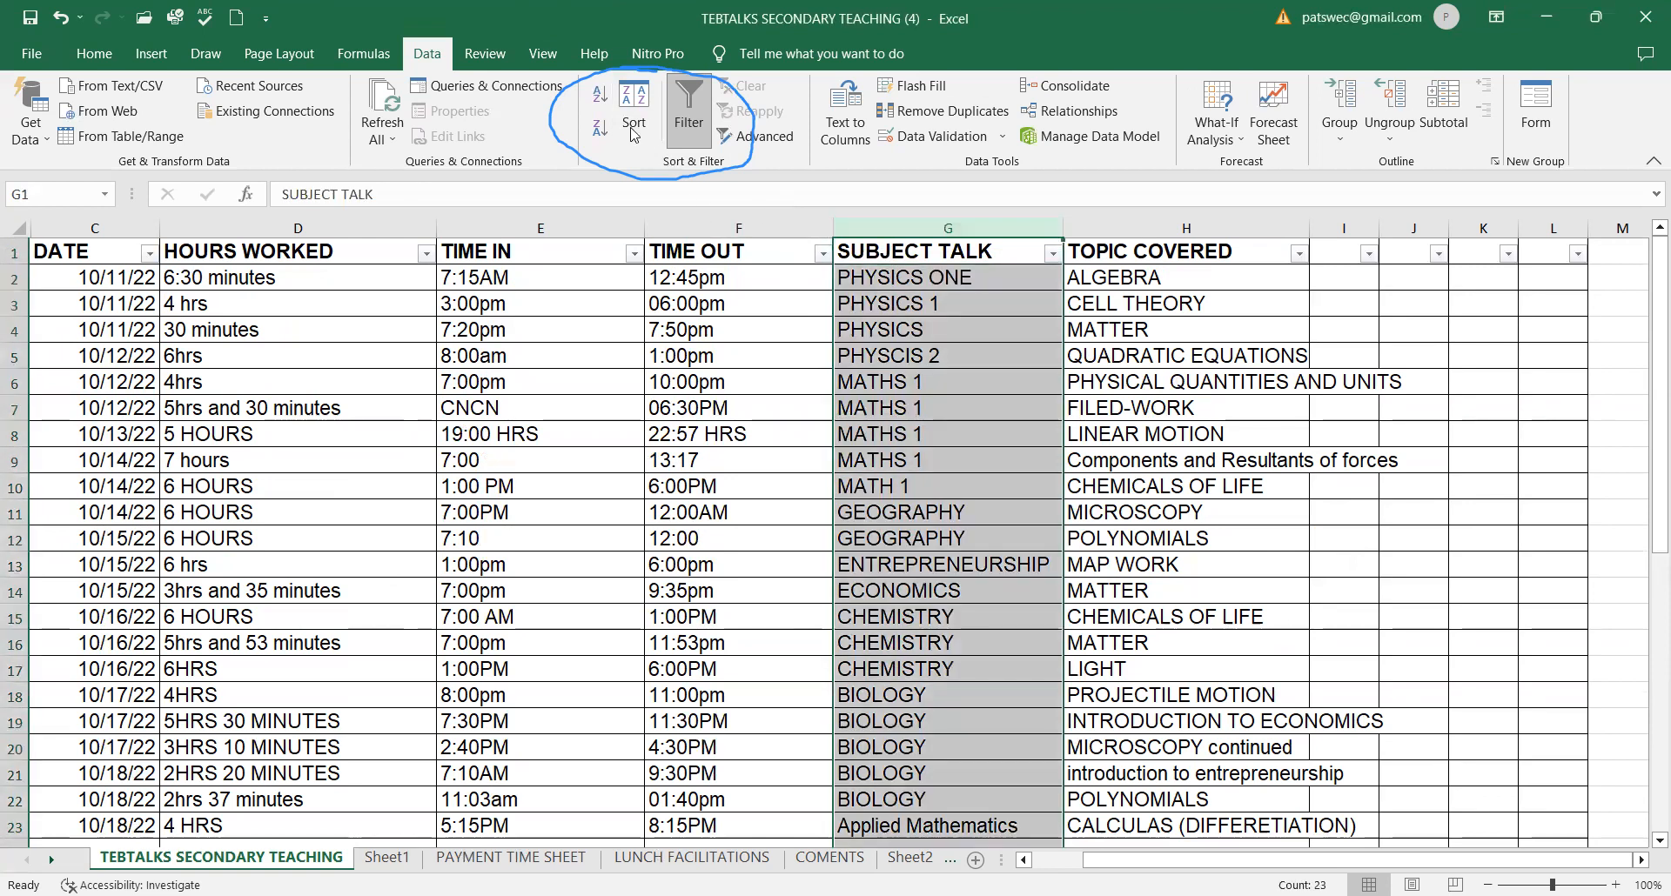
click(570, 518)
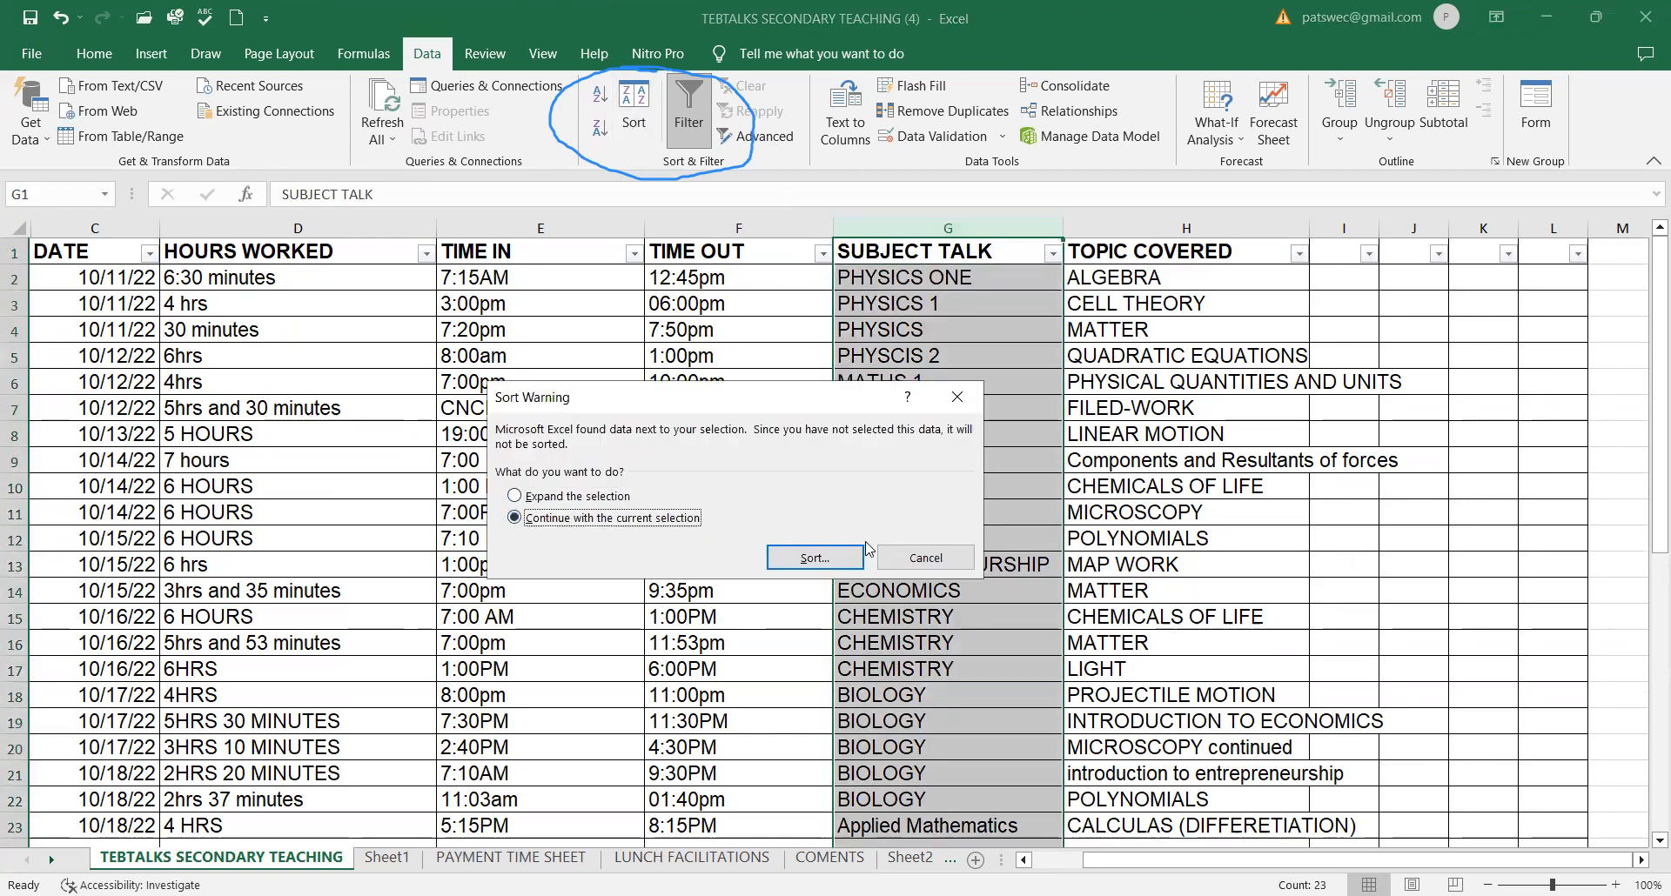
key(Return)
click(683, 454)
click(677, 489)
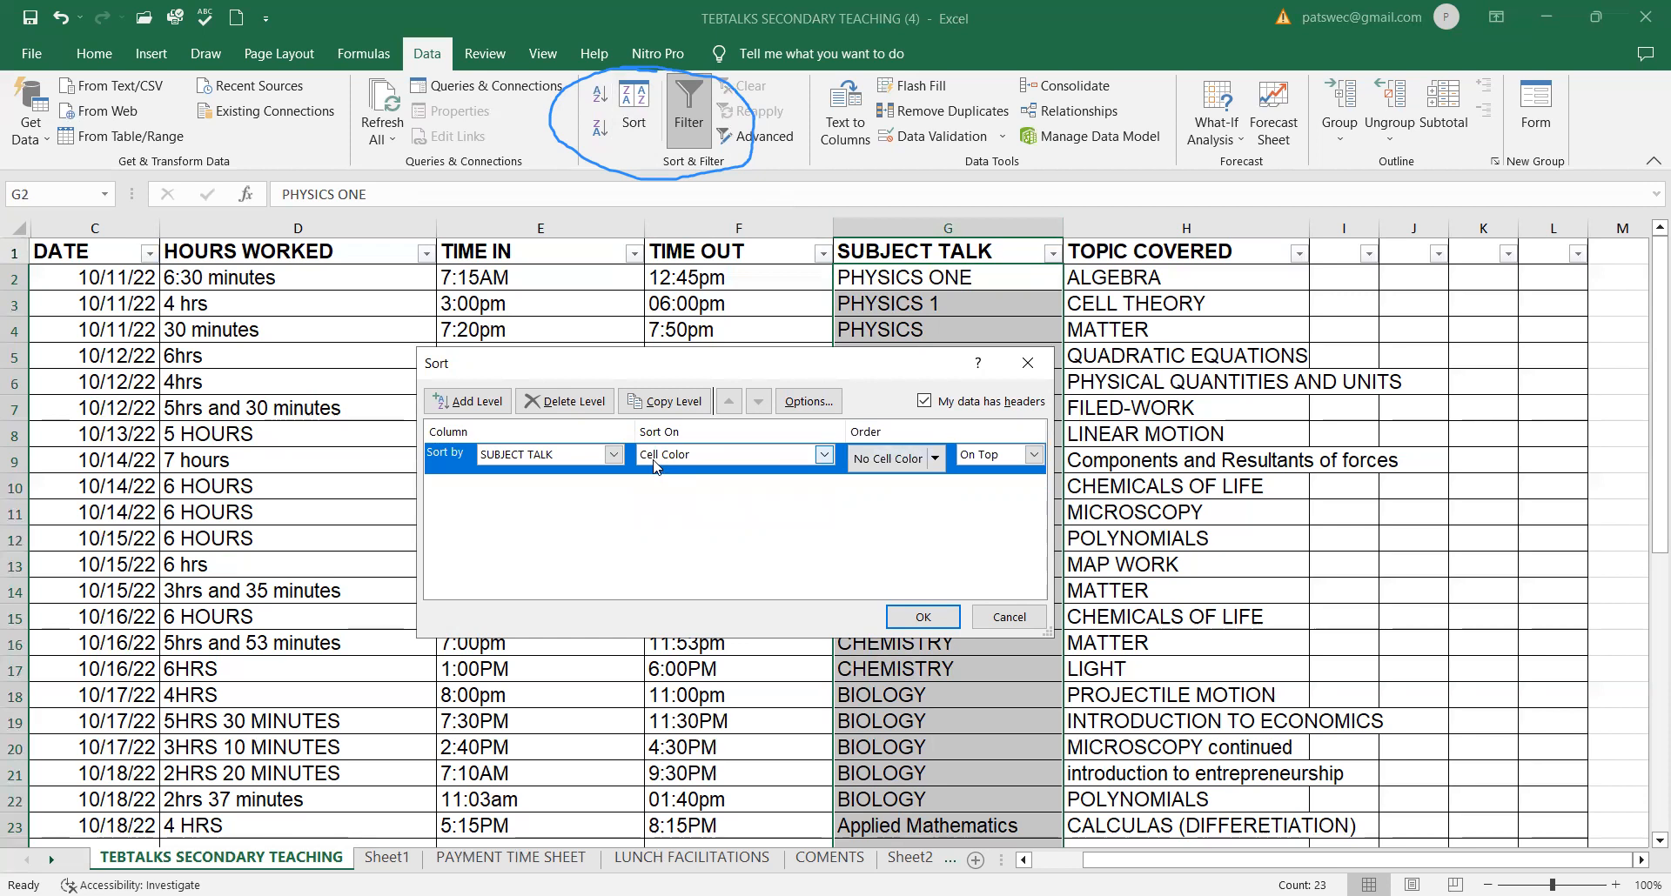
click(664, 454)
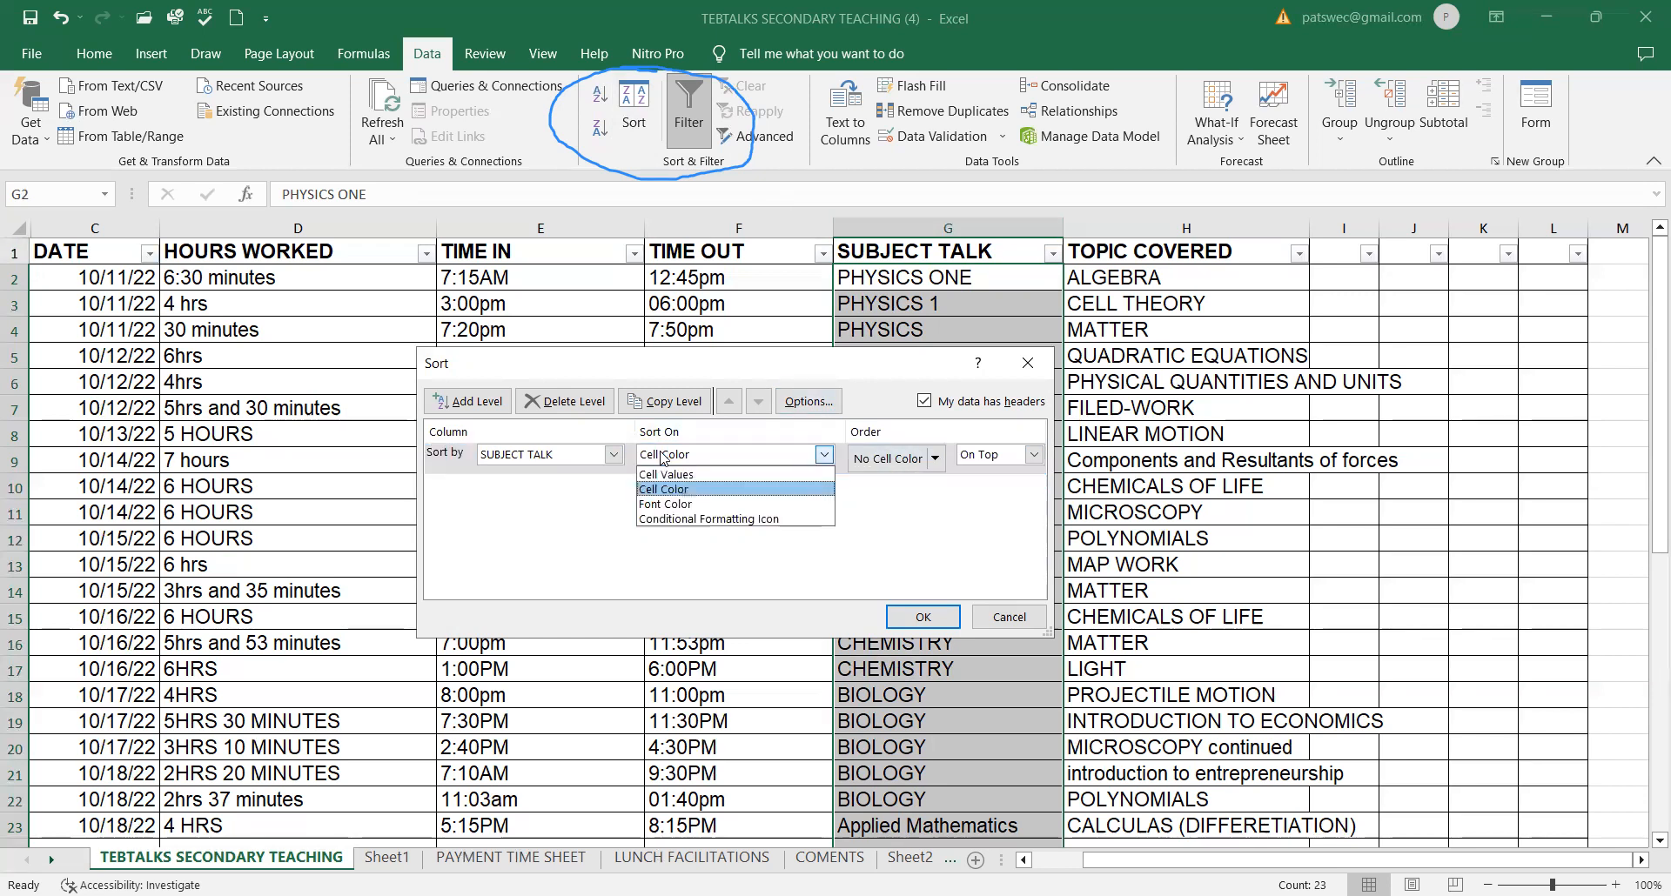
click(666, 507)
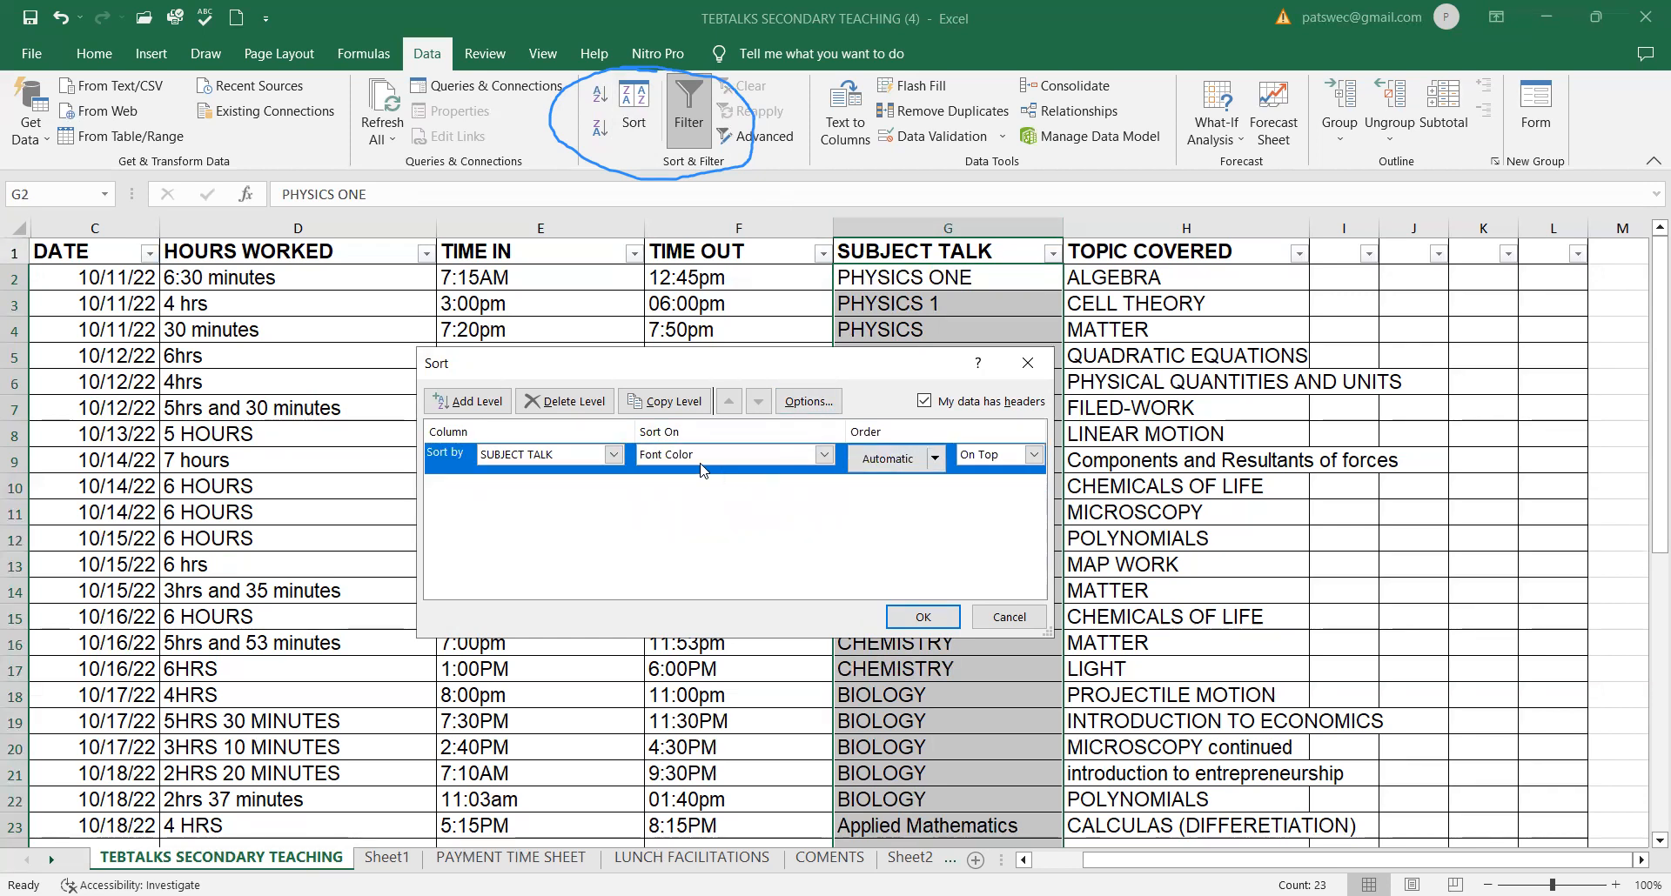
Step: Sort the SUBJECT TALK column on Conditional Formatting Icon, with No Cell Icon placed On Top
click(693, 461)
click(716, 520)
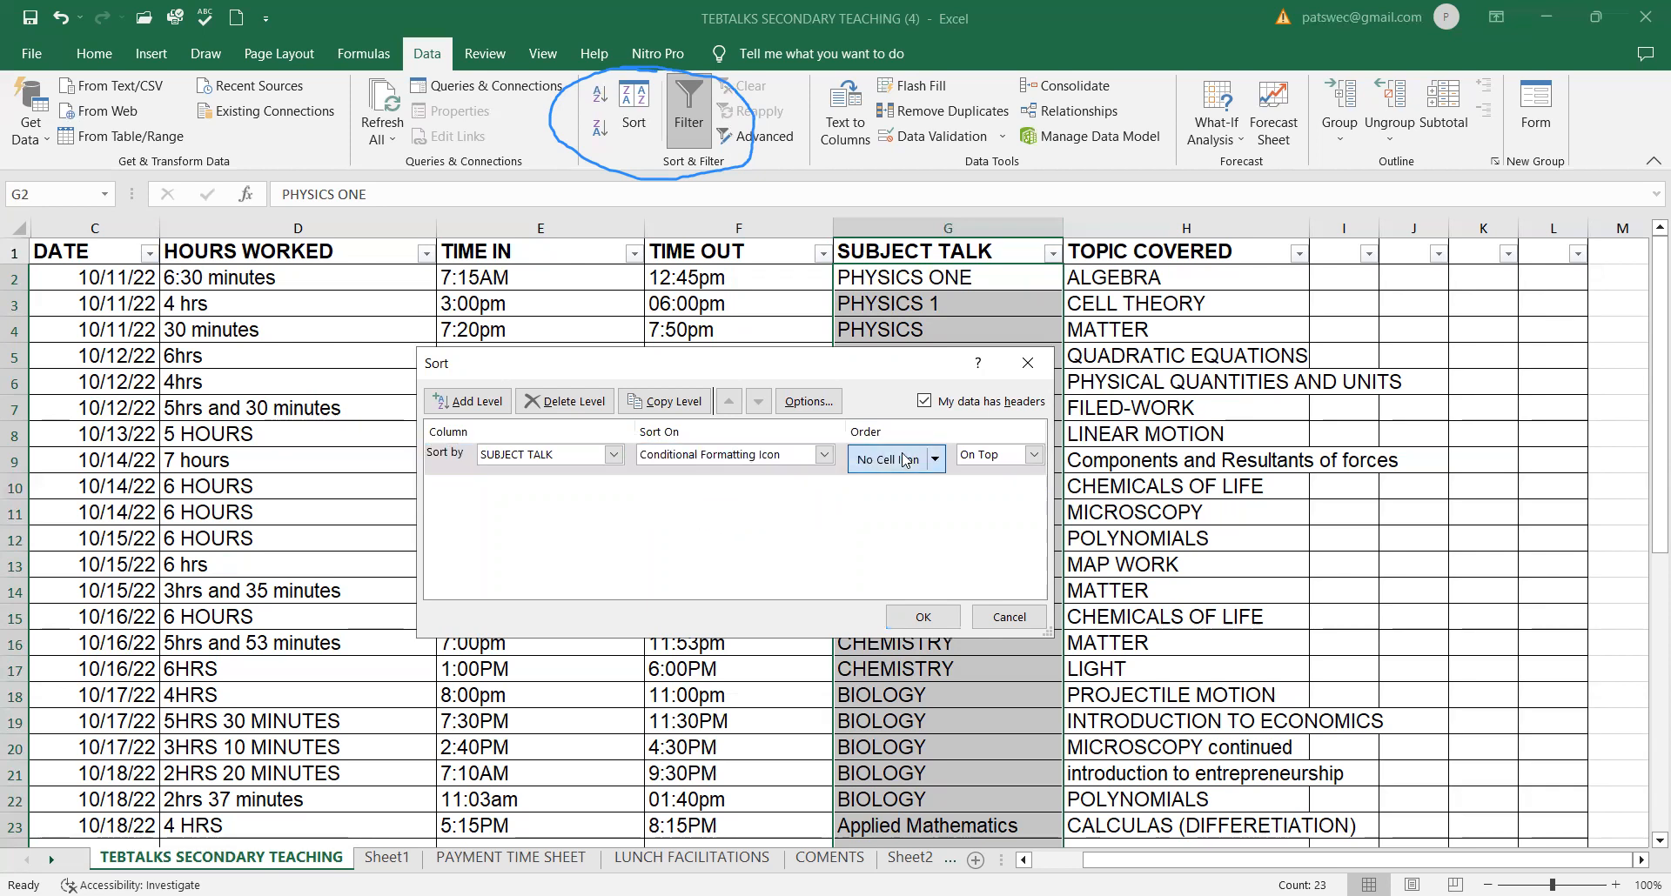
click(941, 465)
click(940, 466)
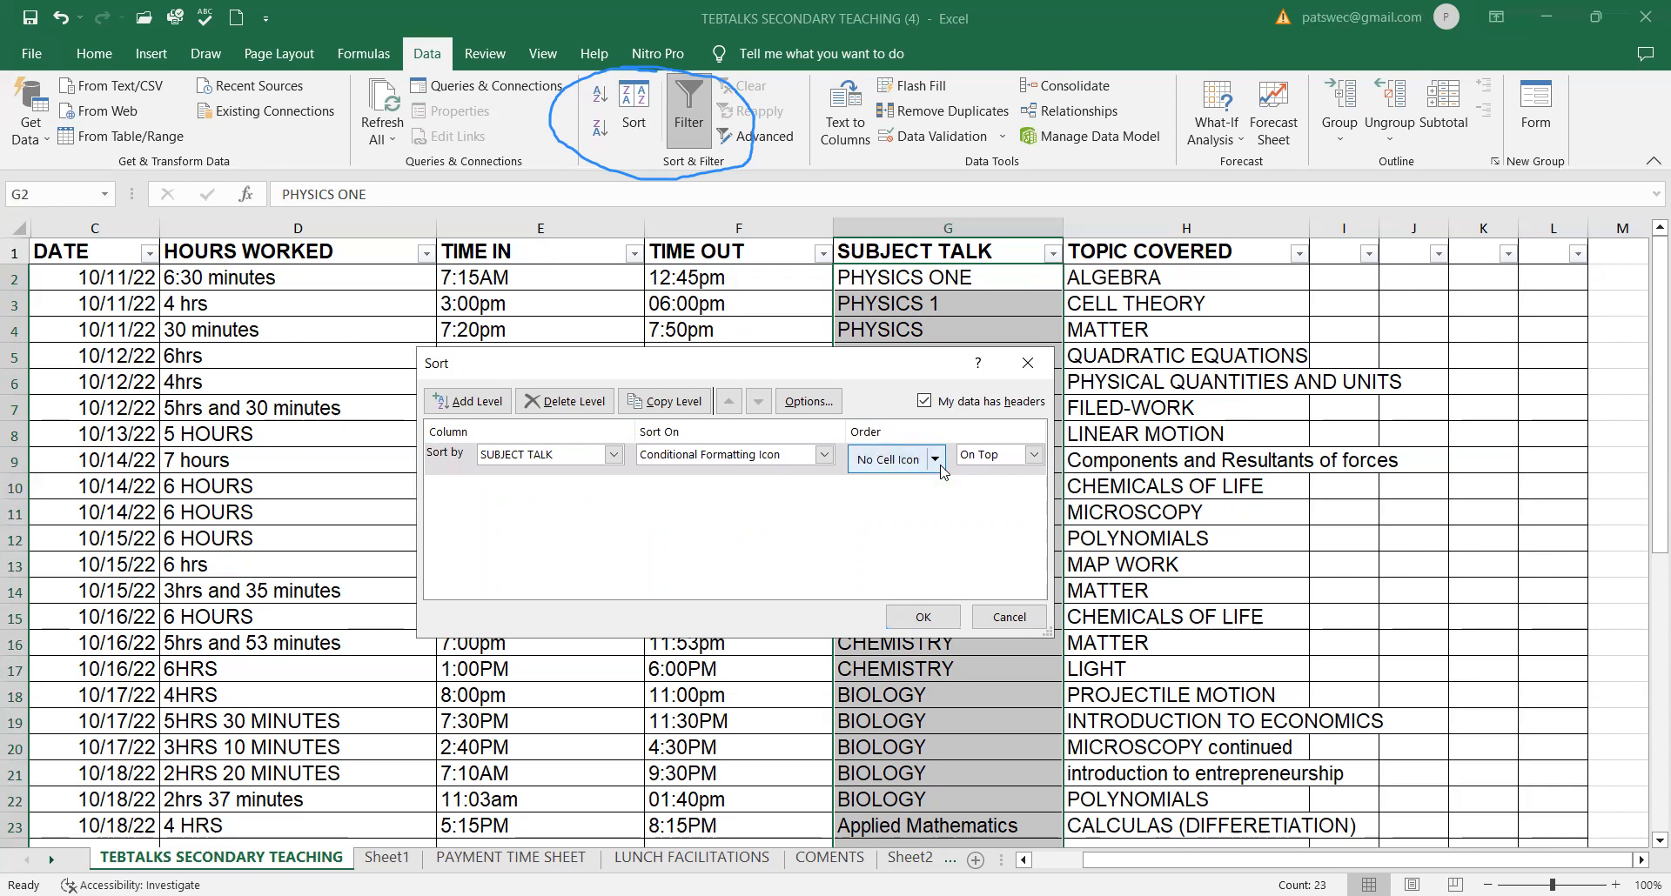
click(537, 456)
click(536, 472)
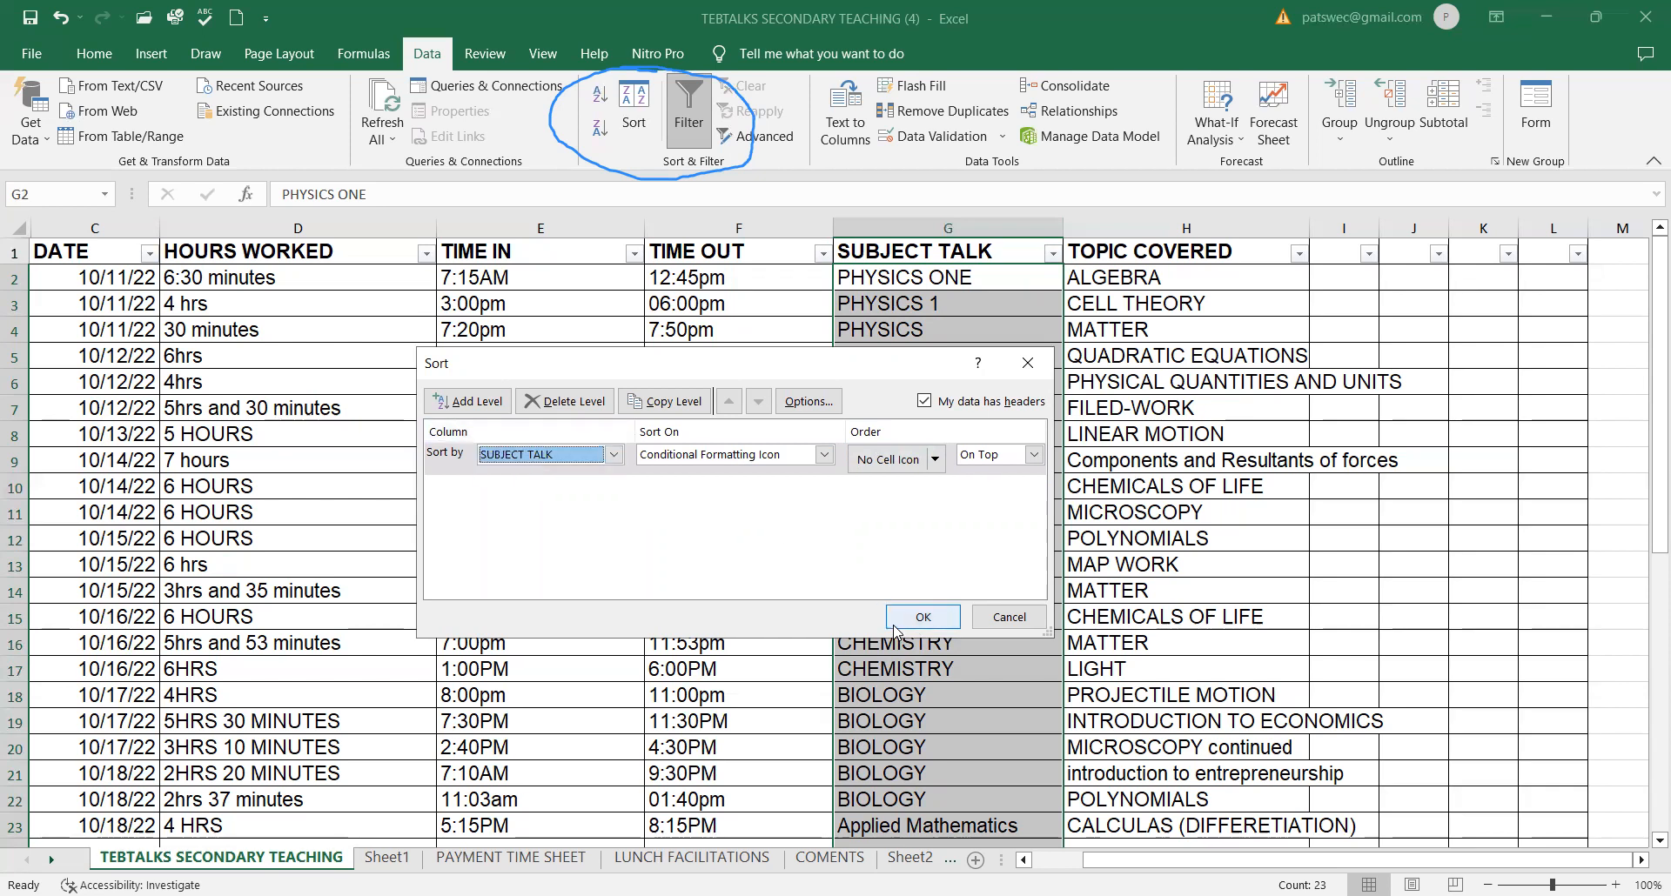
click(924, 616)
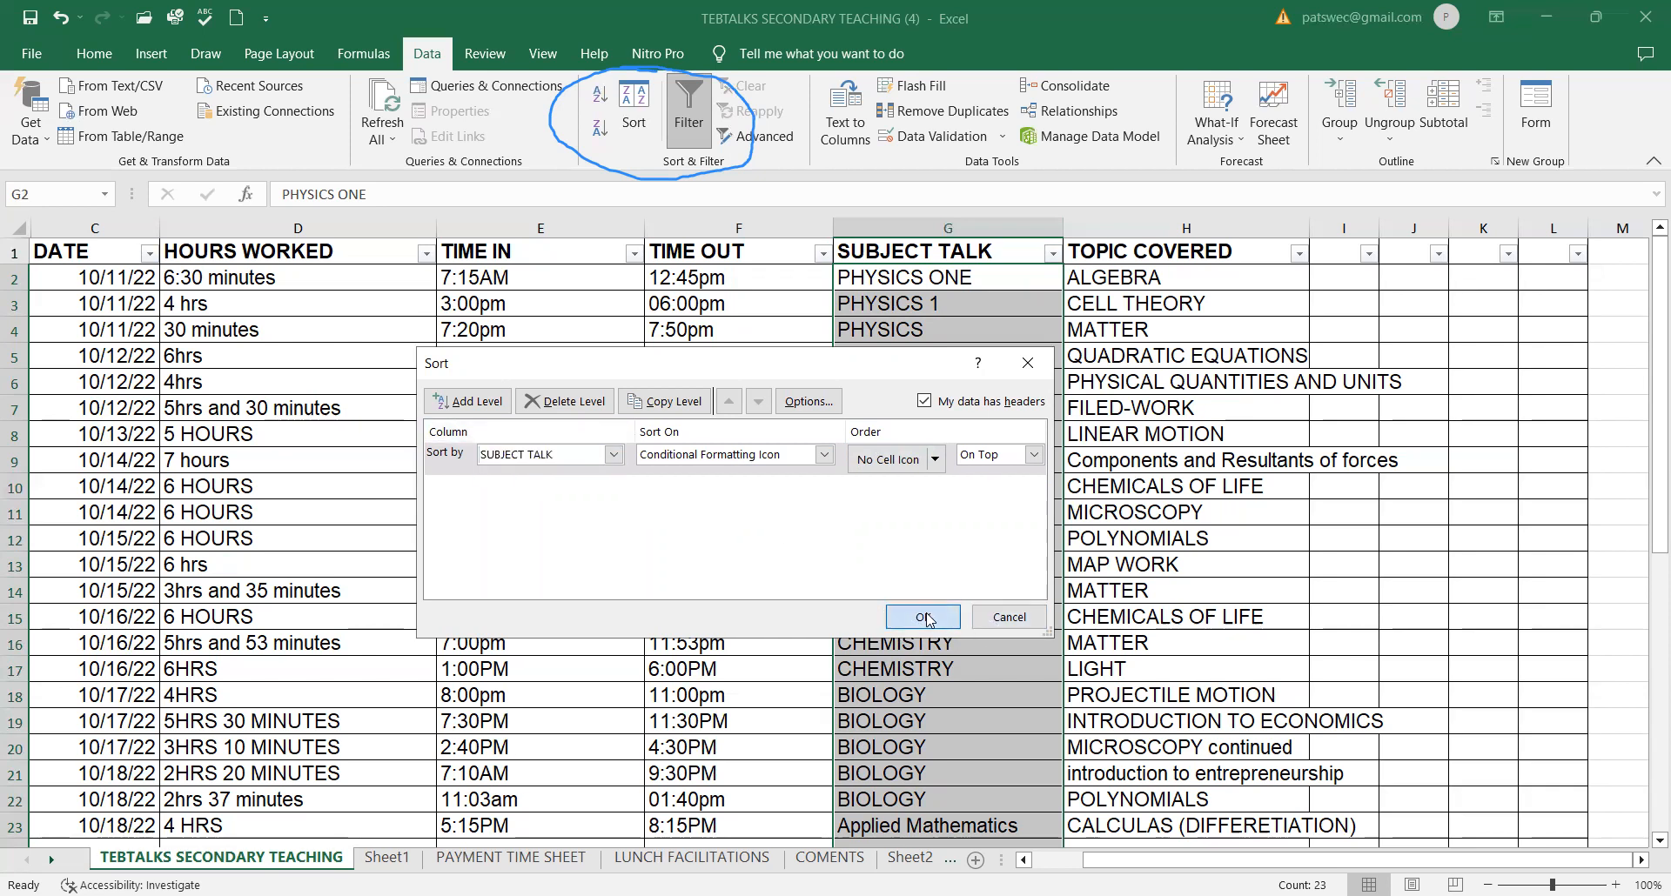
click(1000, 384)
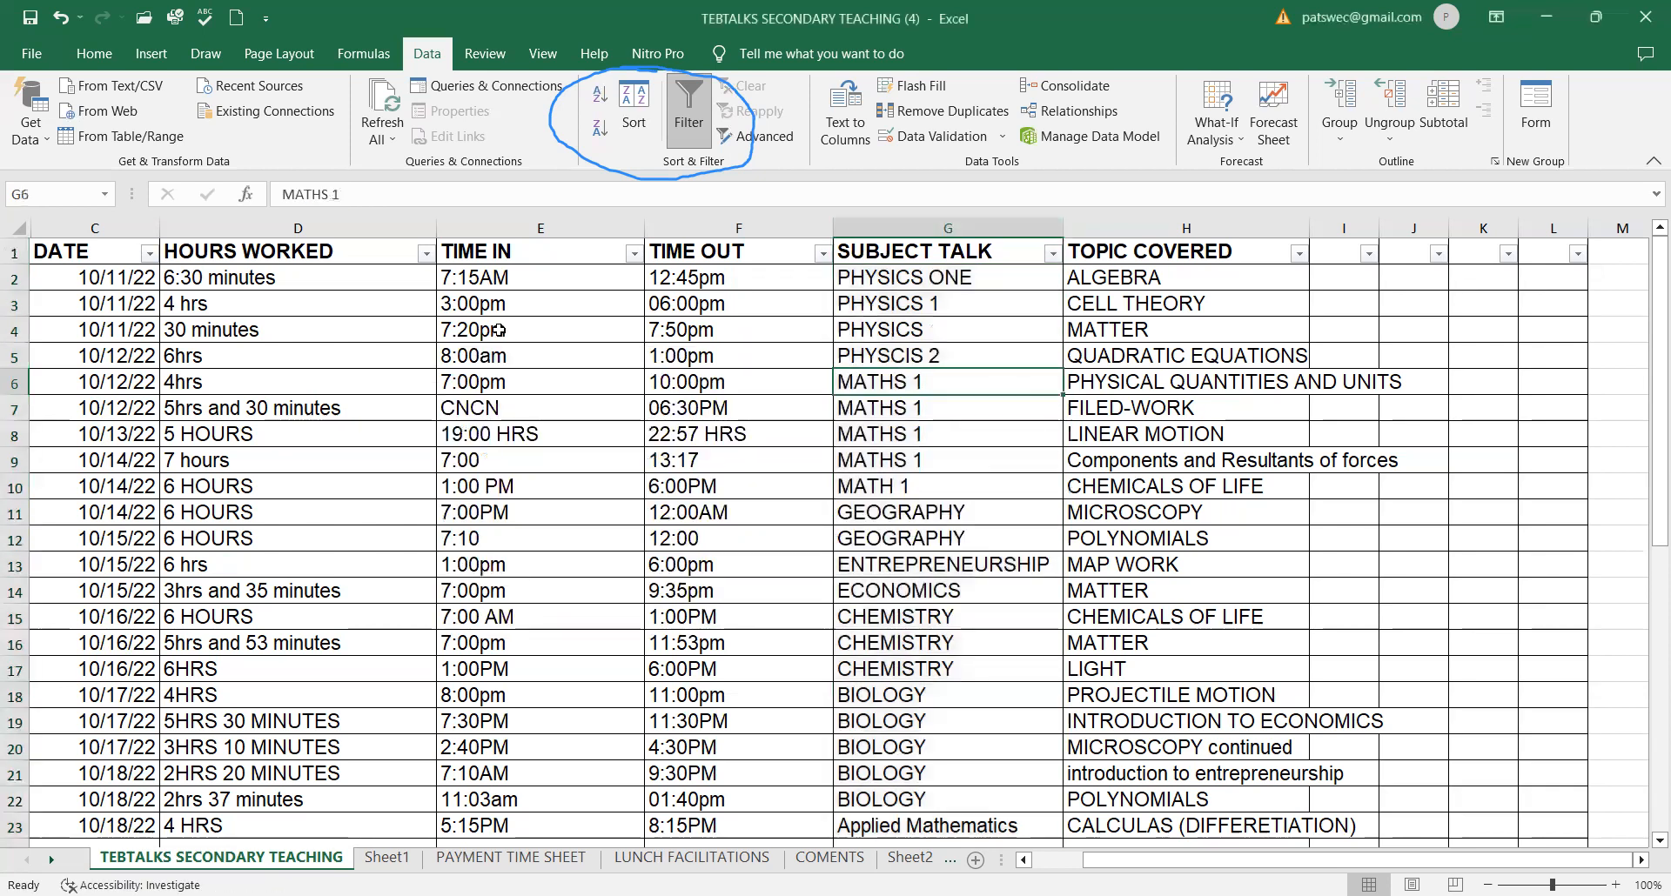
Step: Try to sort the DATE through TOPIC COVERED columns together as a multiple-column selection
scroll(722, 421, down, 3)
scroll(722, 422, up, 3)
ctrl+click(105, 228)
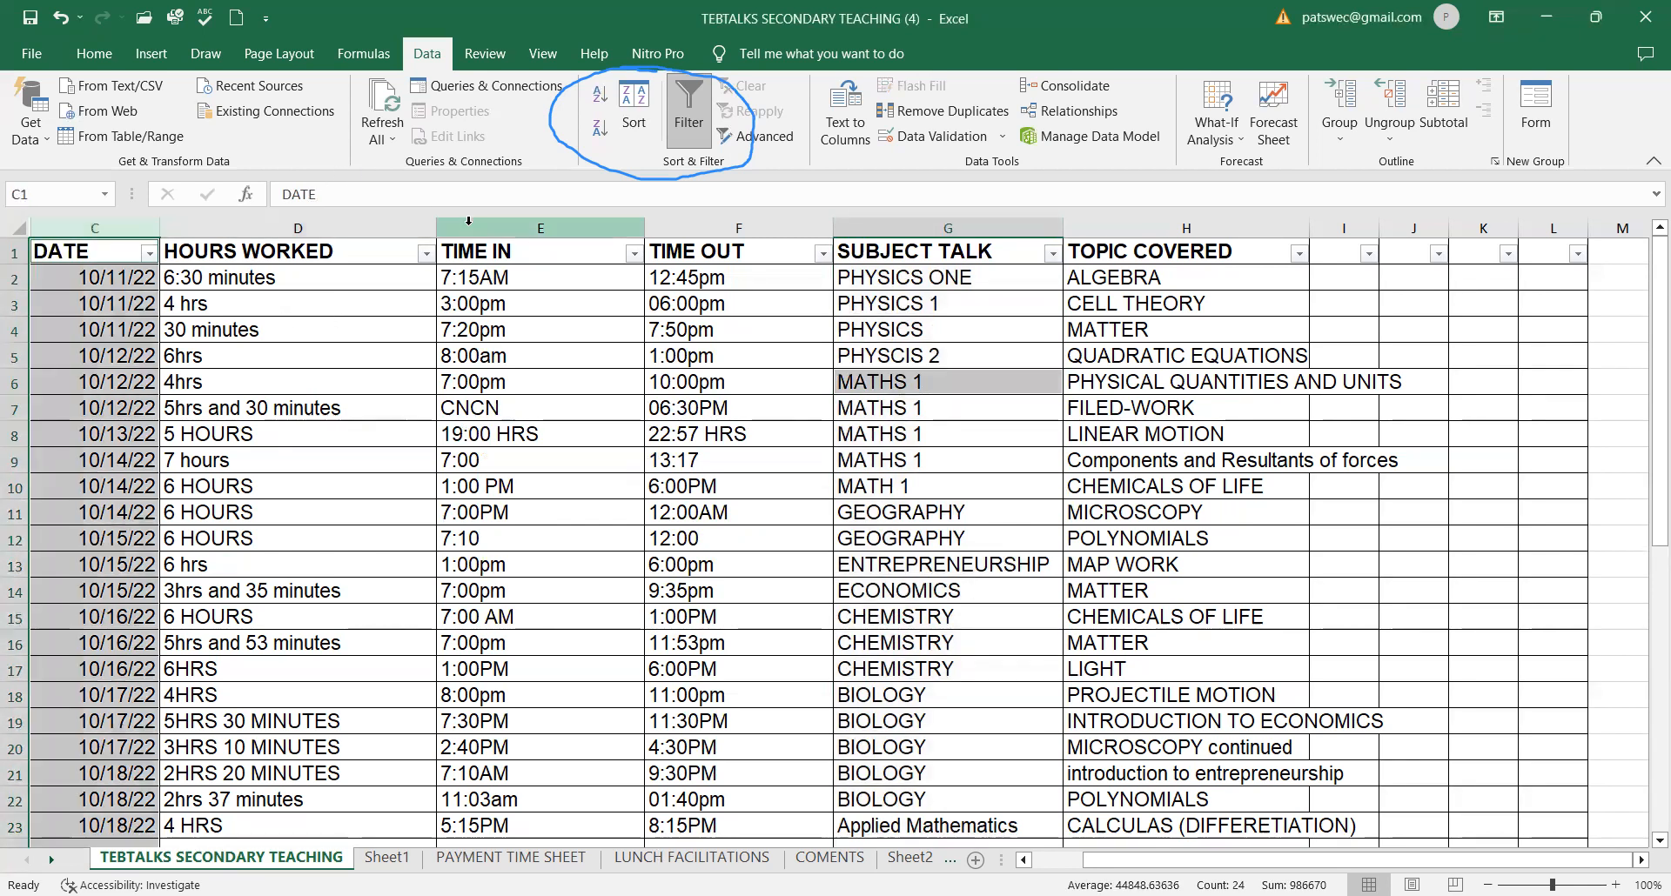
ctrl+click(255, 227)
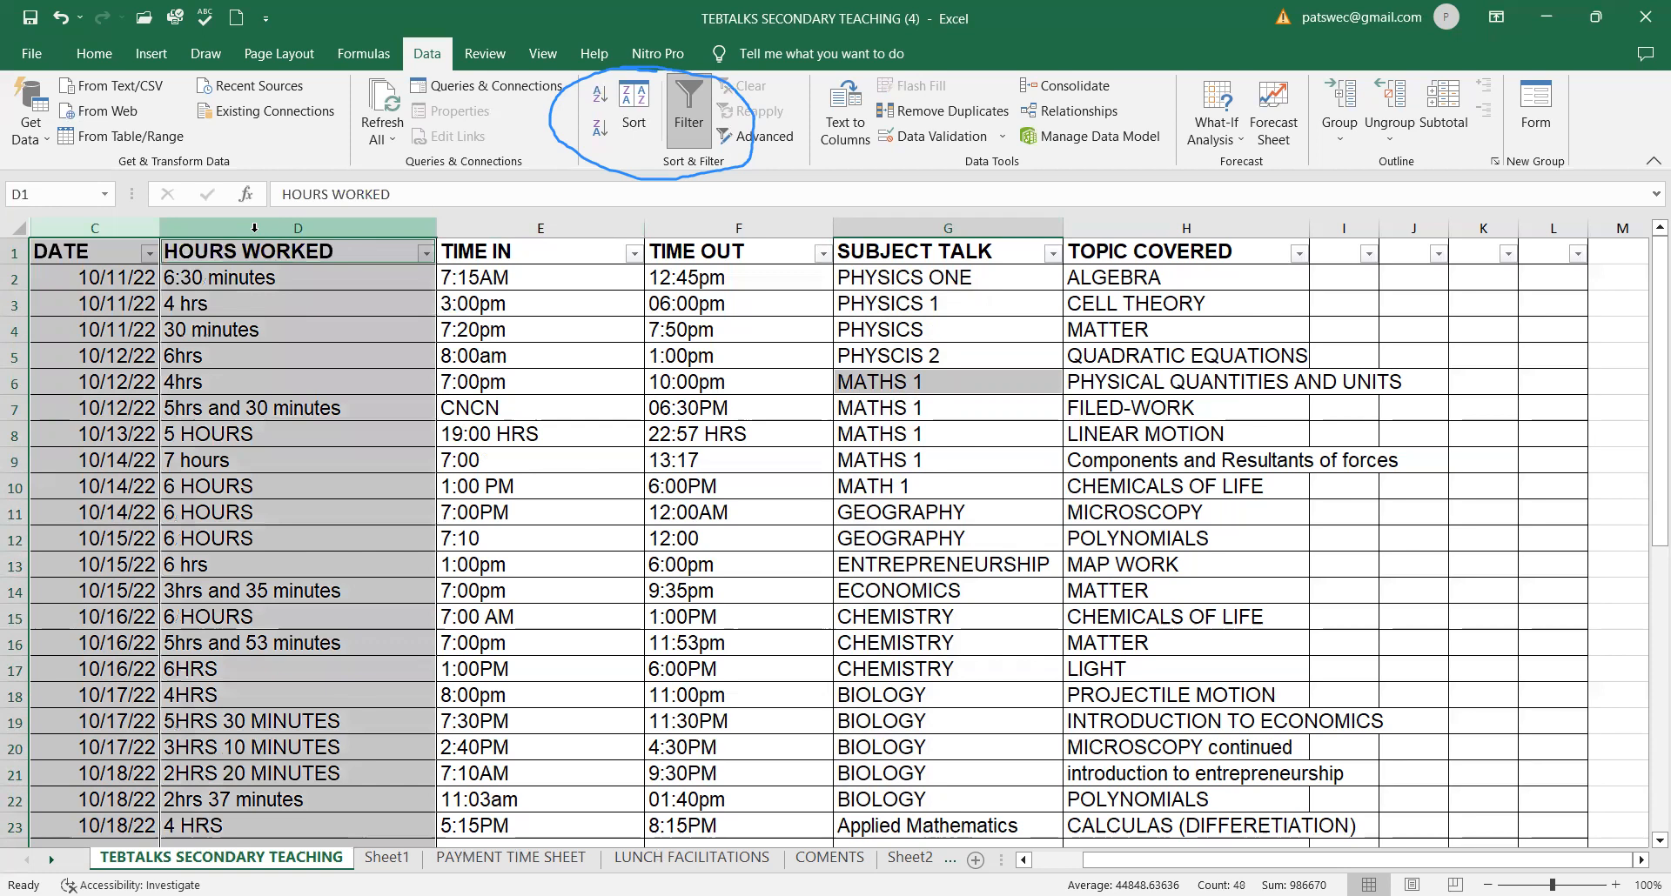
ctrl+click(523, 228)
ctrl+click(738, 228)
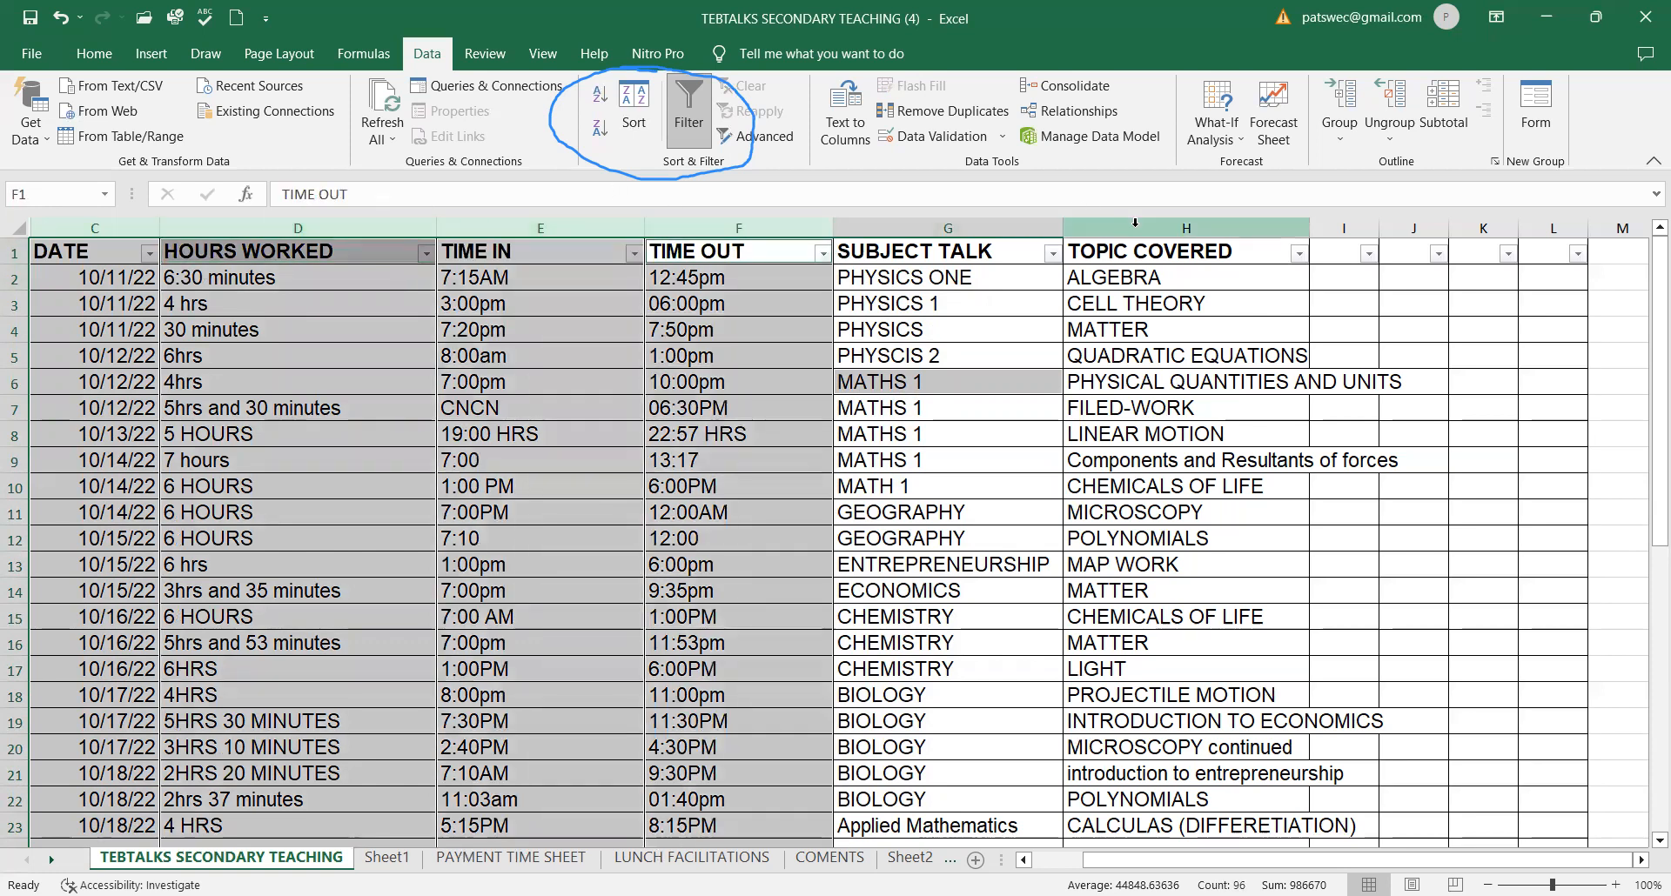
ctrl+click(953, 224)
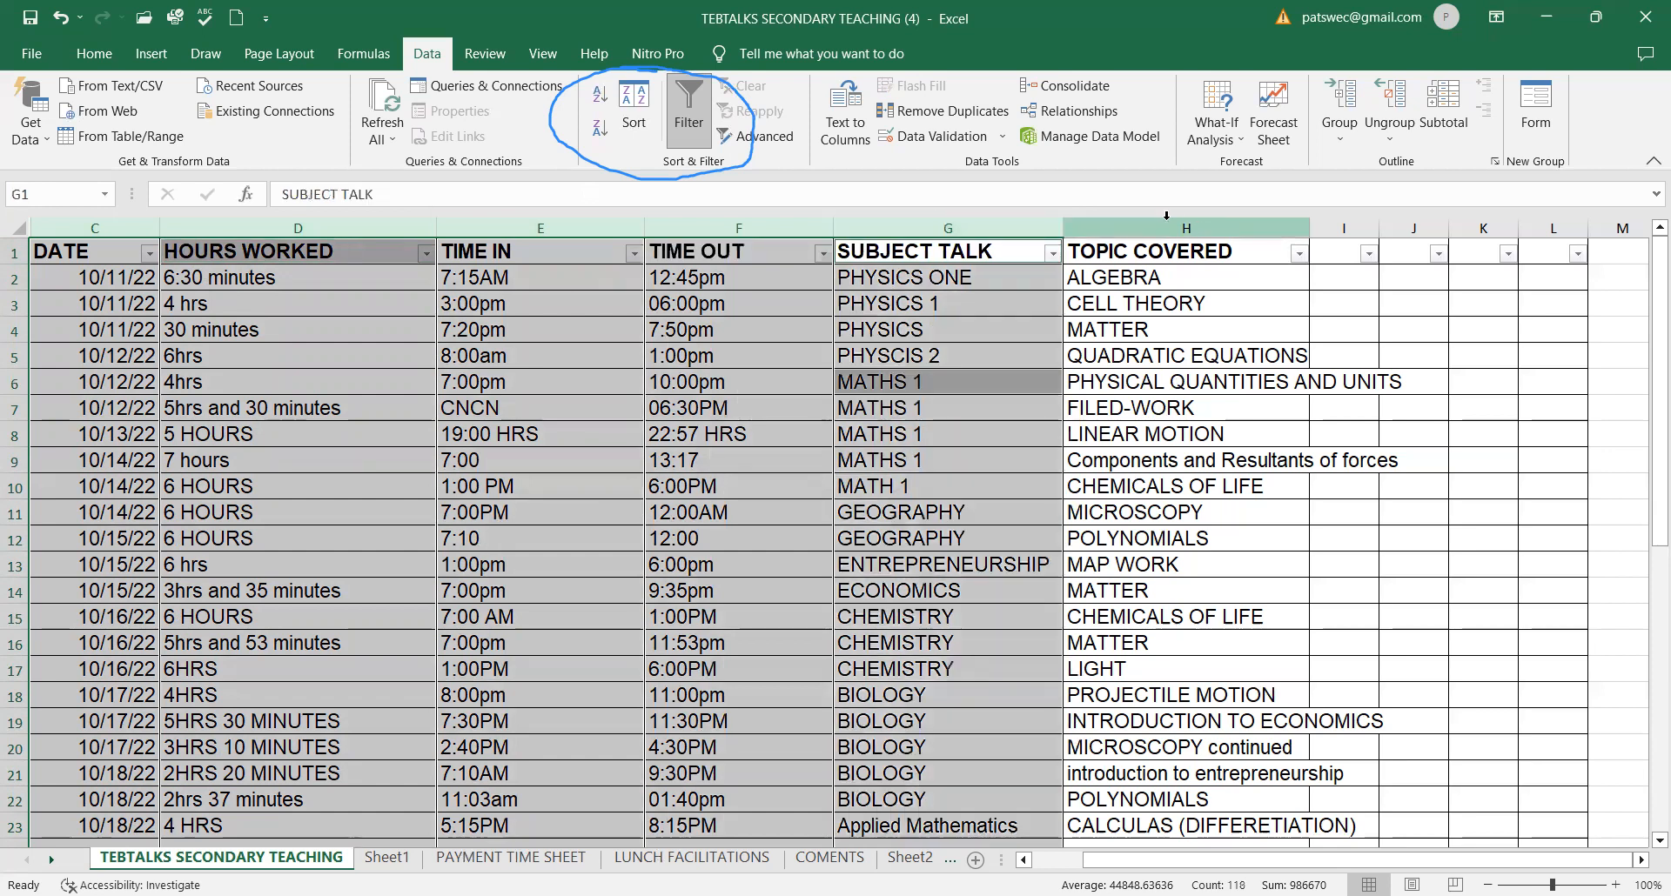
ctrl+click(1190, 225)
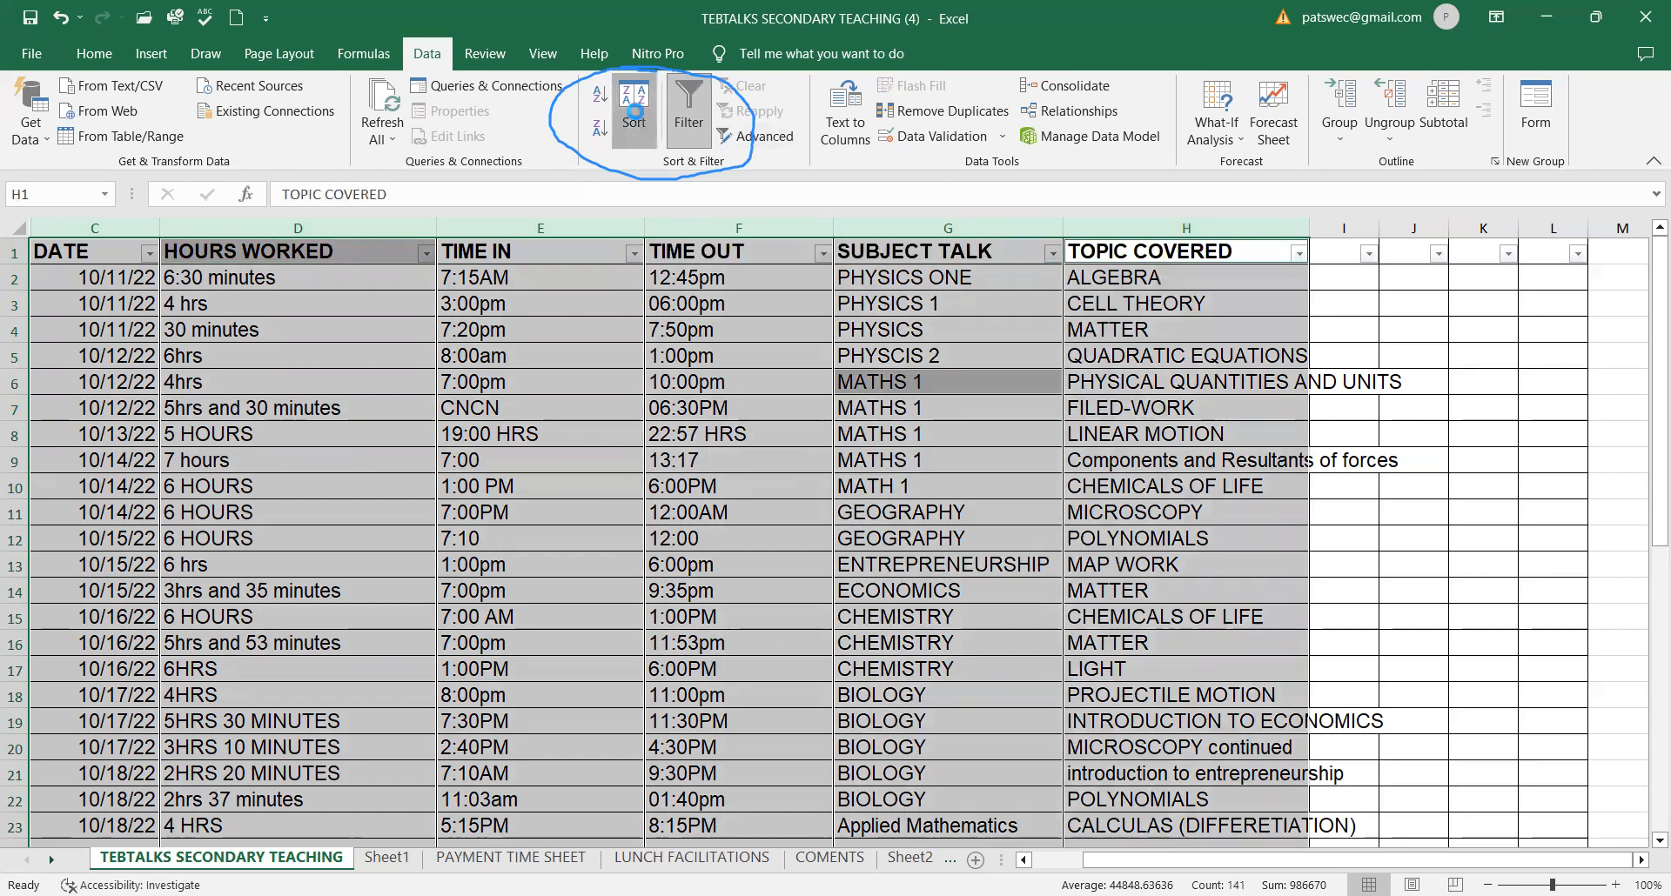
click(636, 118)
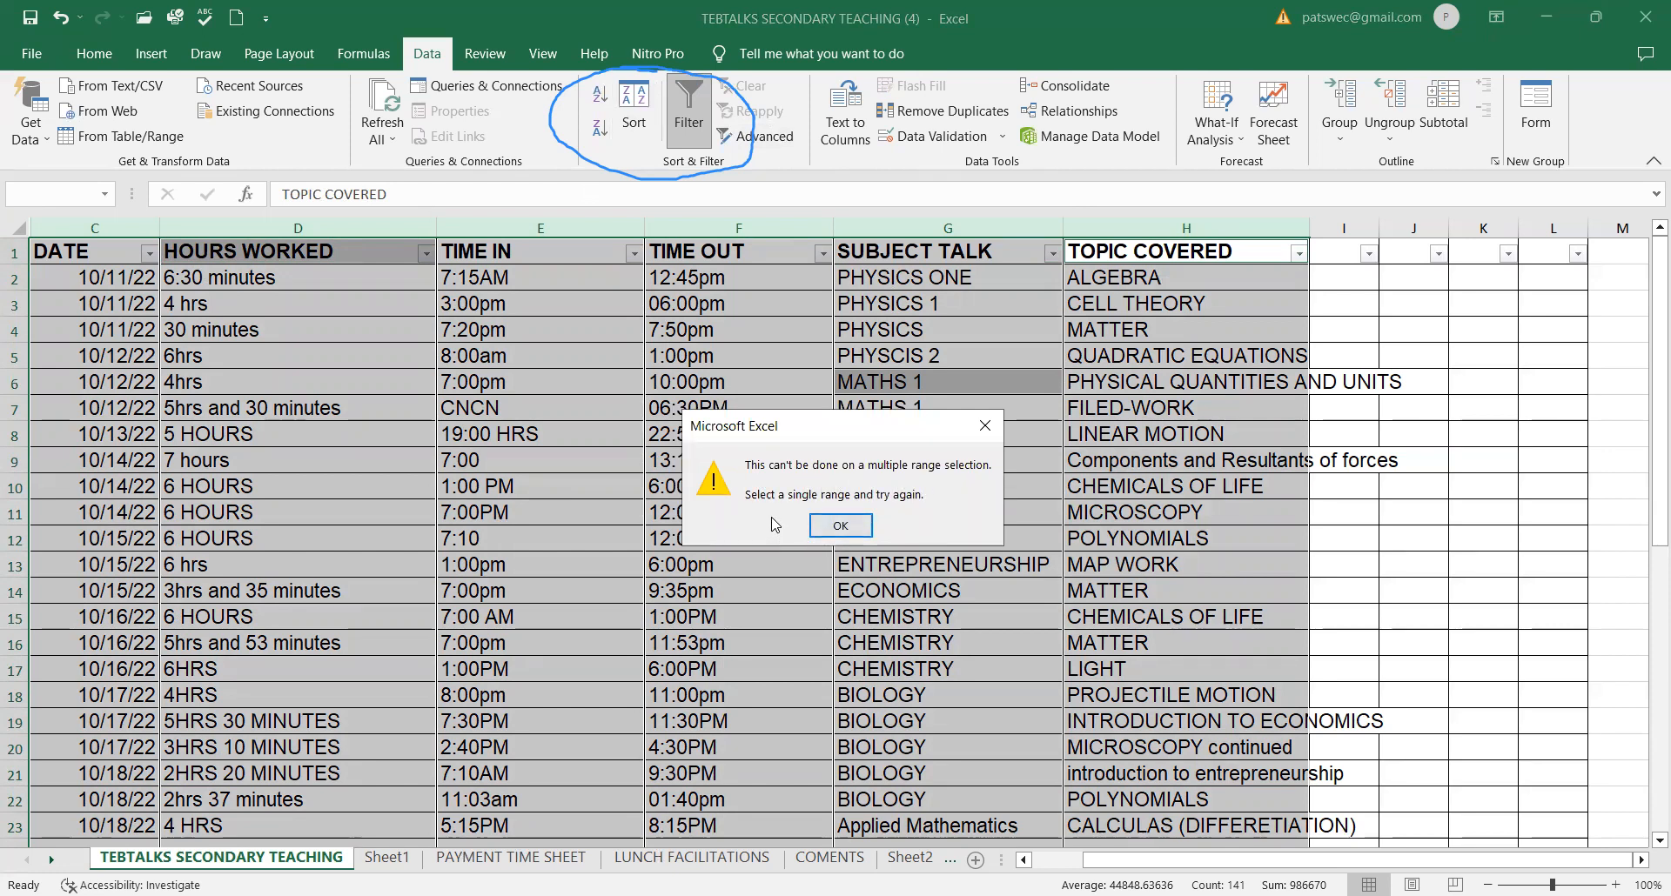
click(850, 526)
click(454, 506)
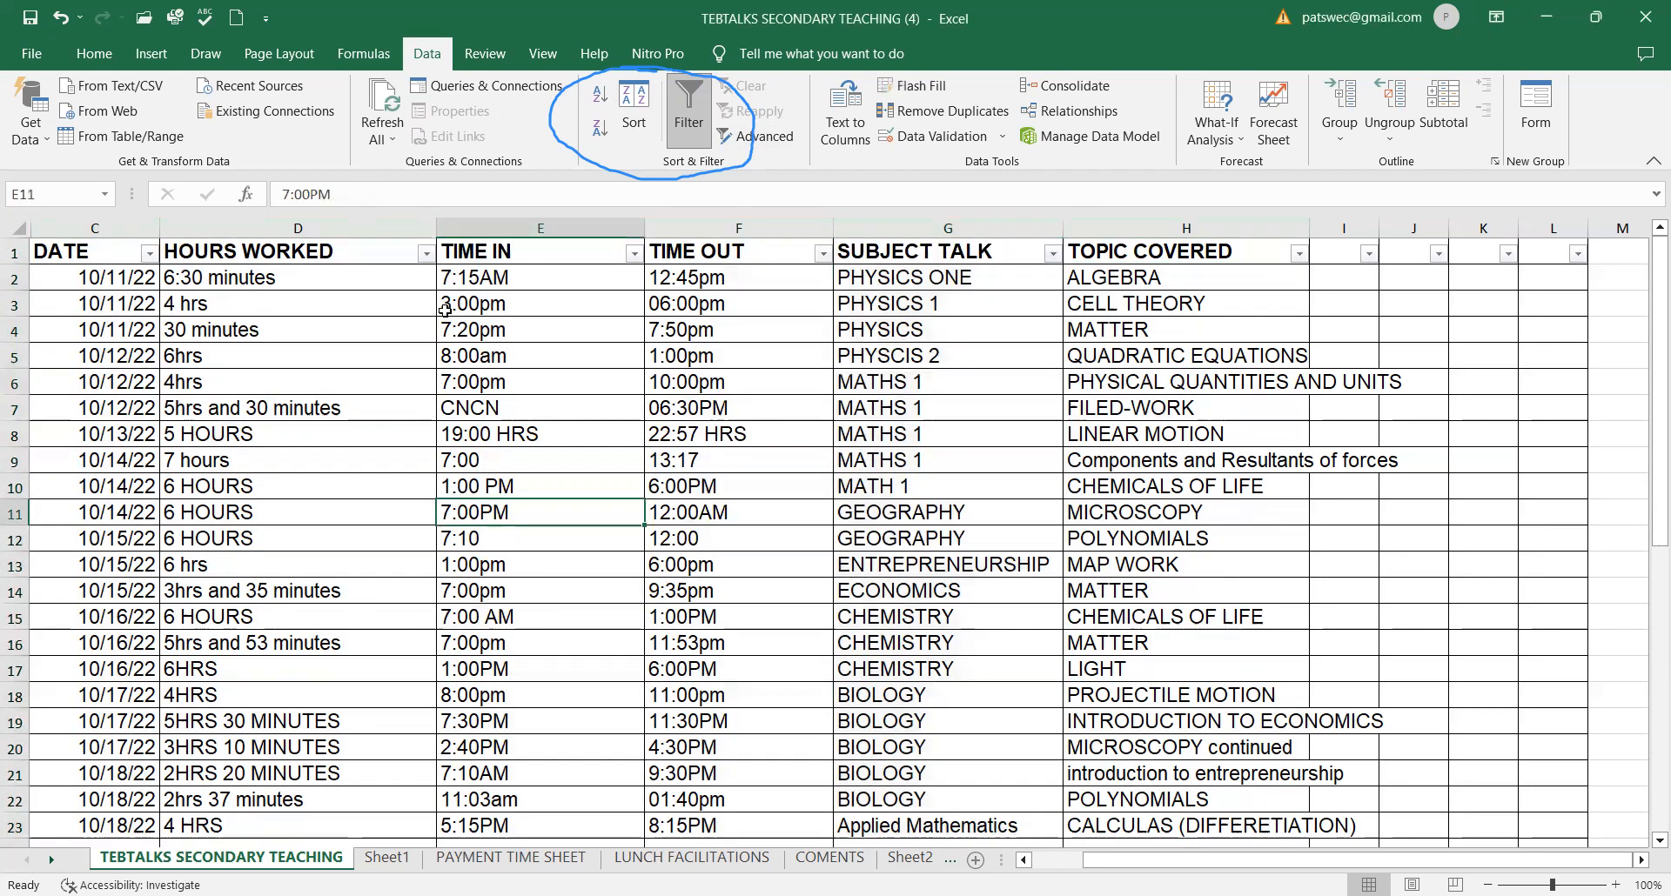
Step: Select the HOURS WORKED column and open its Sort settings with the selection expanded to the adjacent data
click(253, 221)
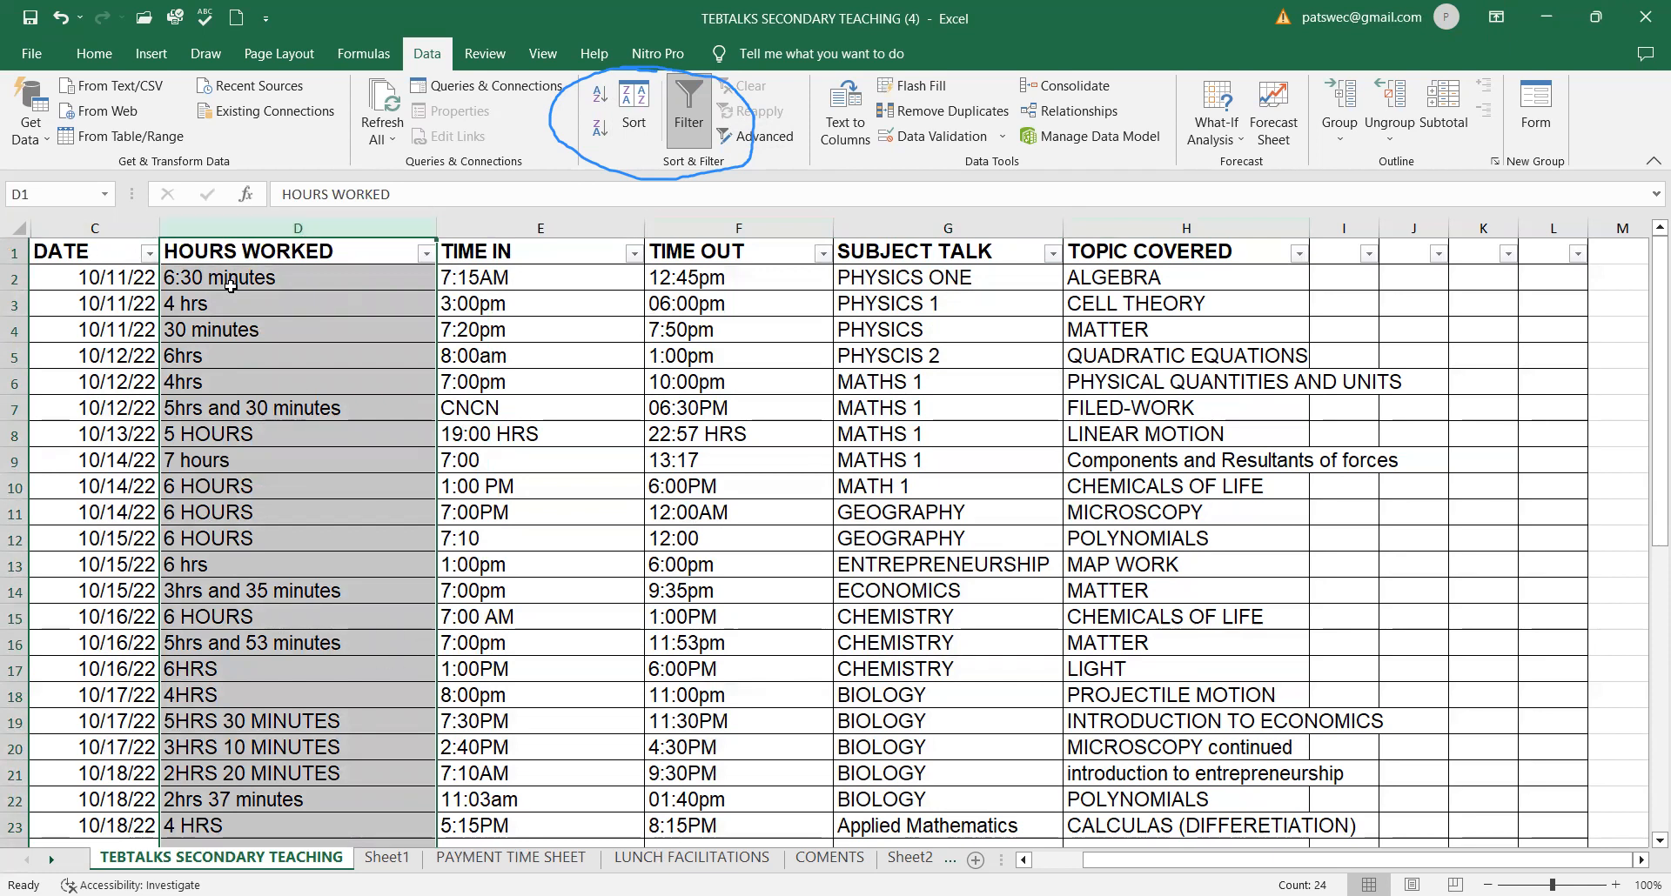
scroll(208, 412, down, 3)
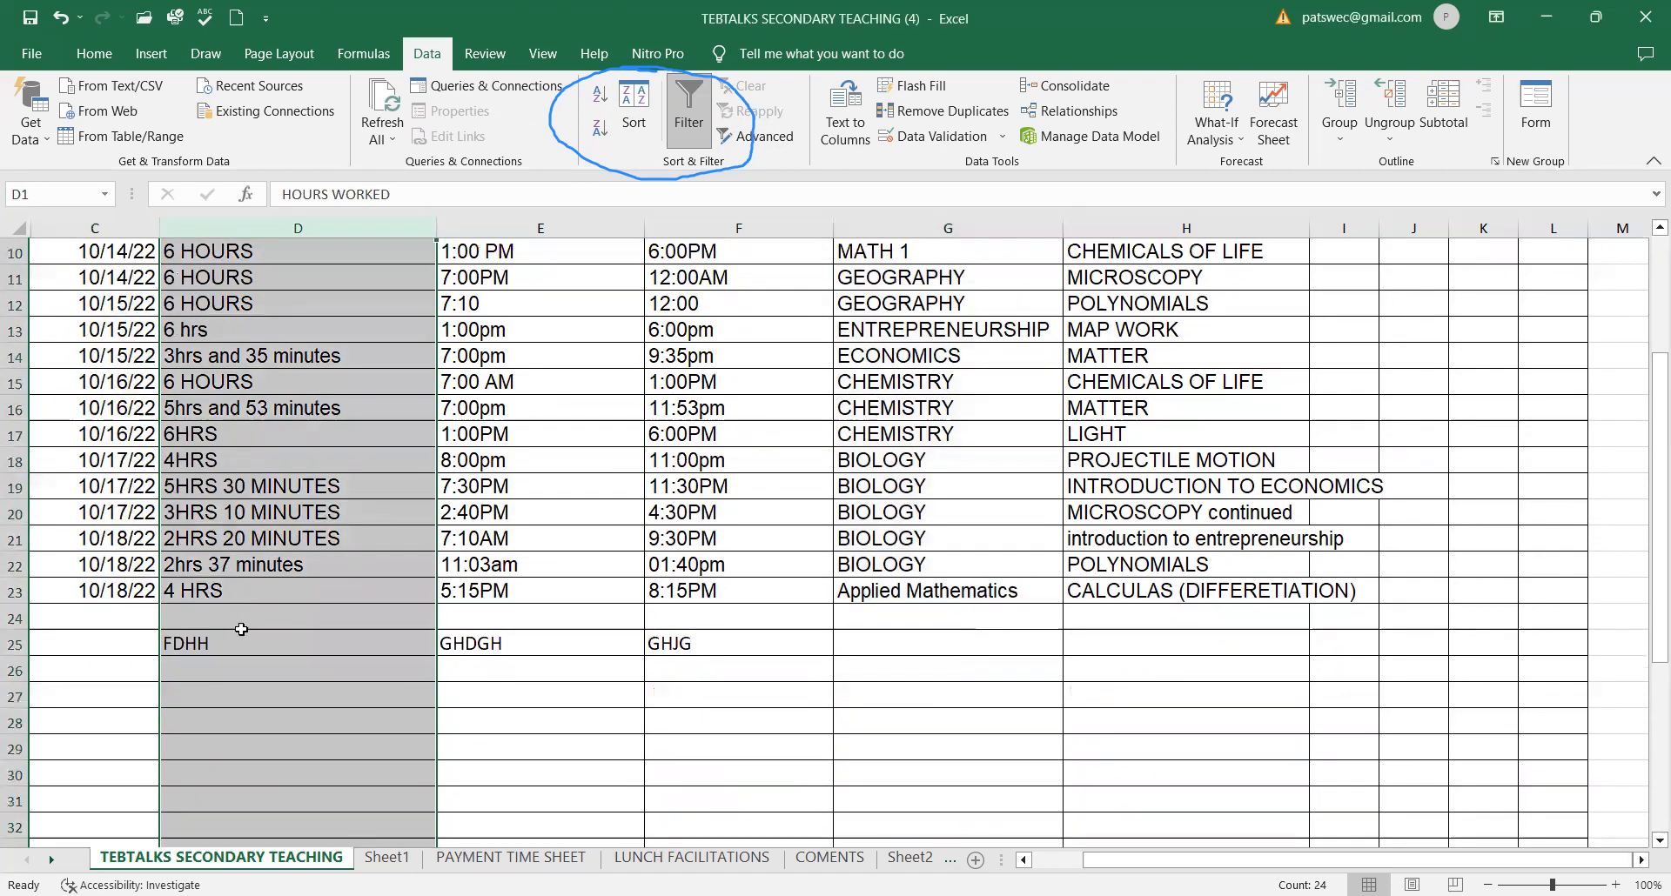
click(533, 459)
scroll(533, 459, up, 3)
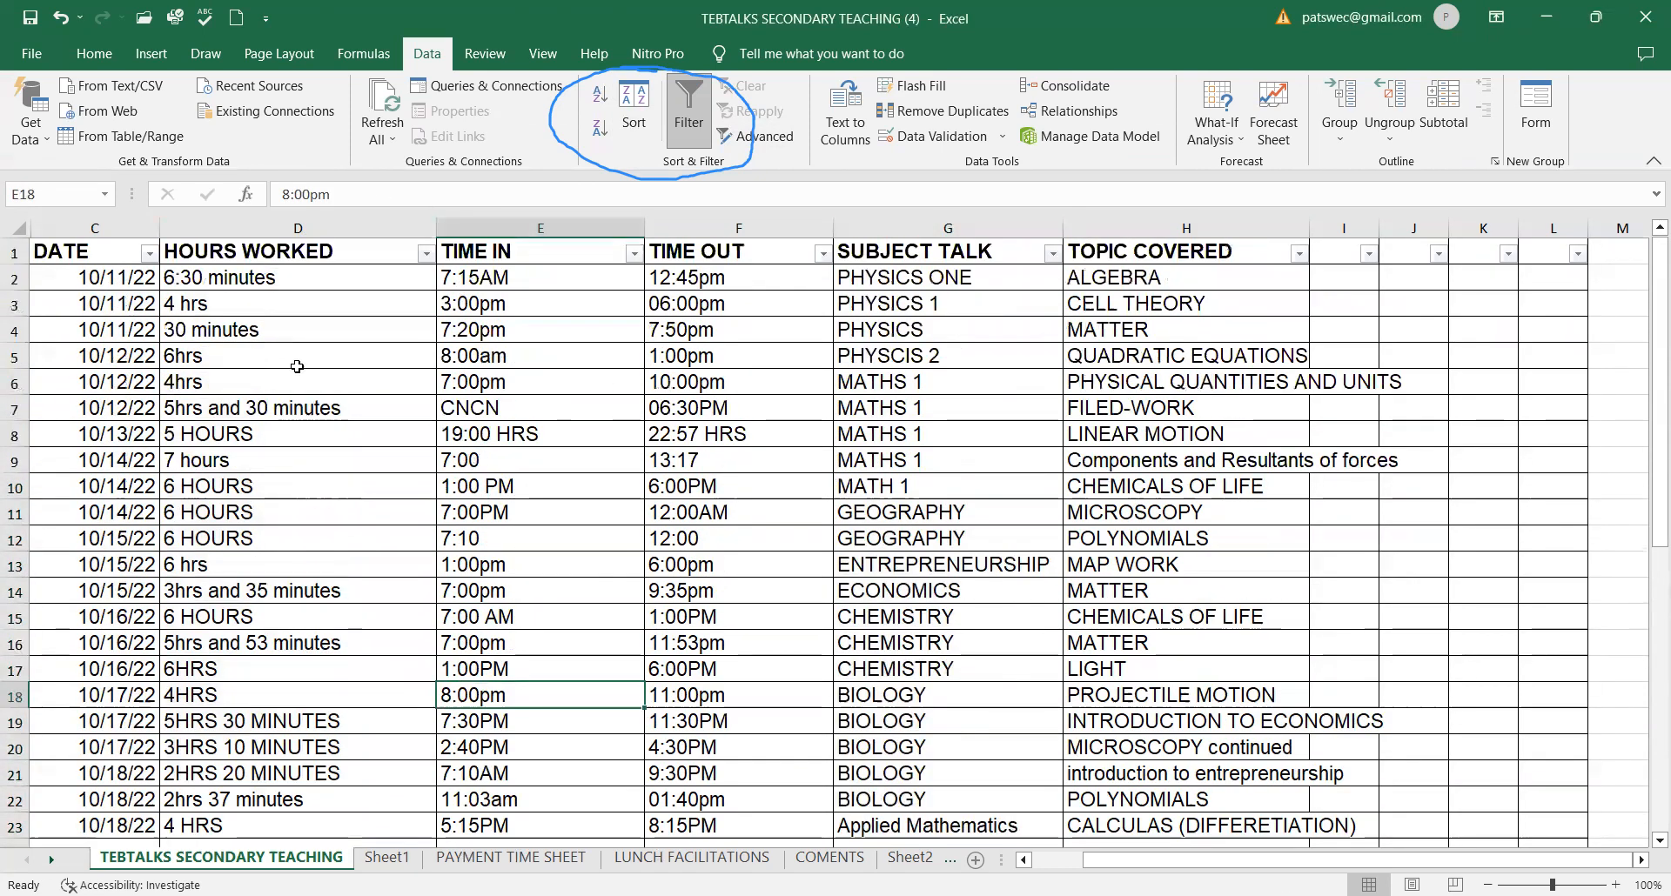
click(284, 218)
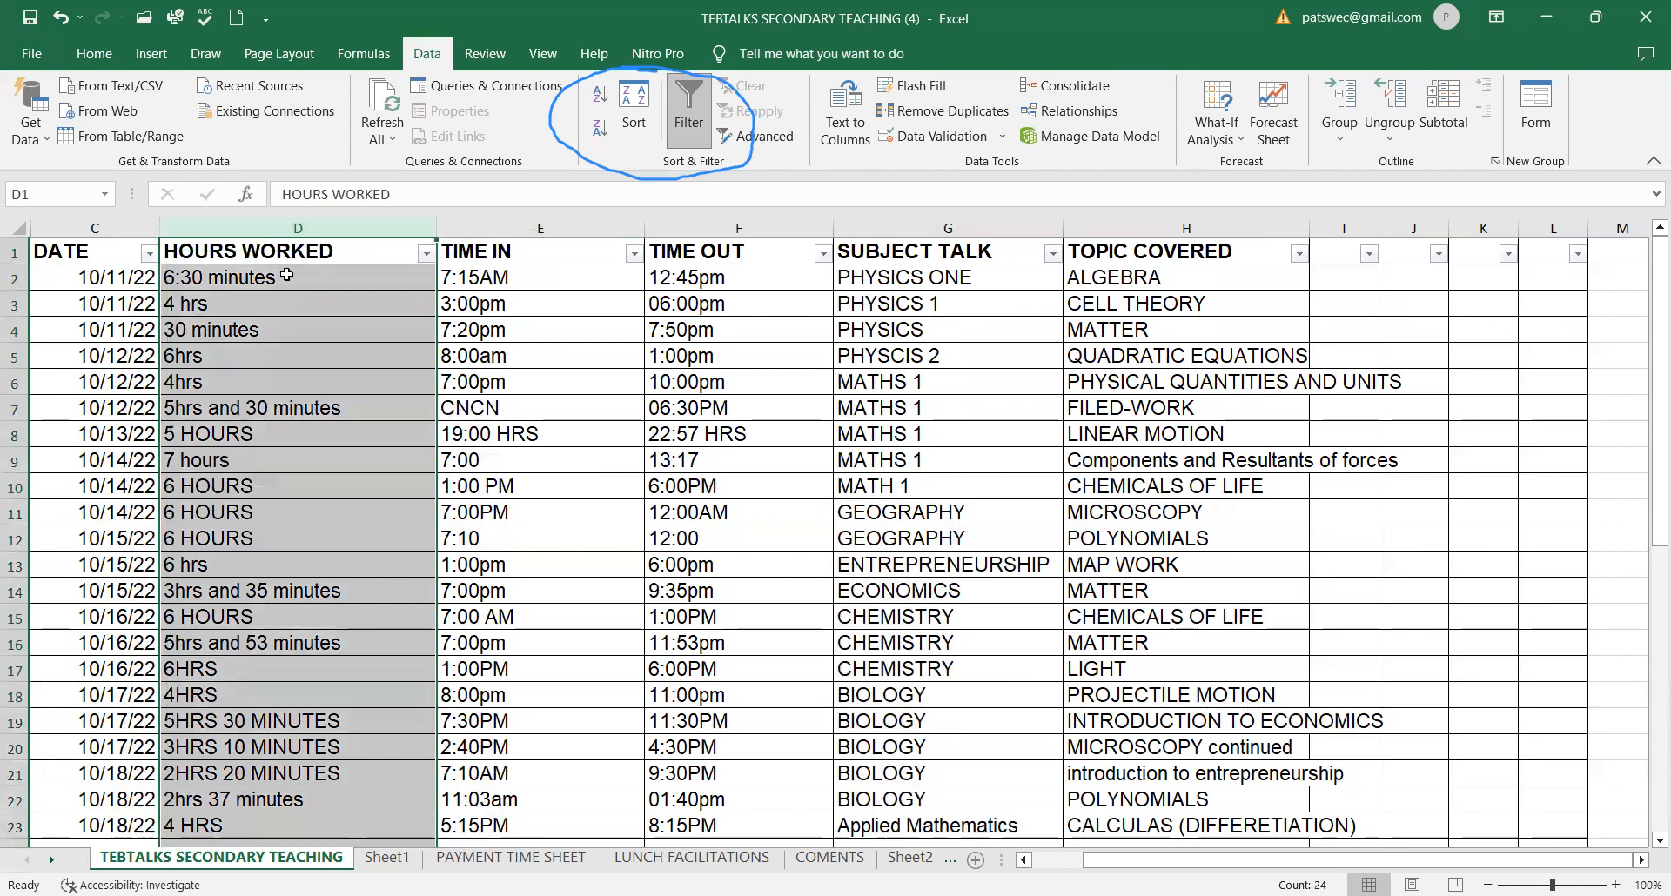
click(641, 128)
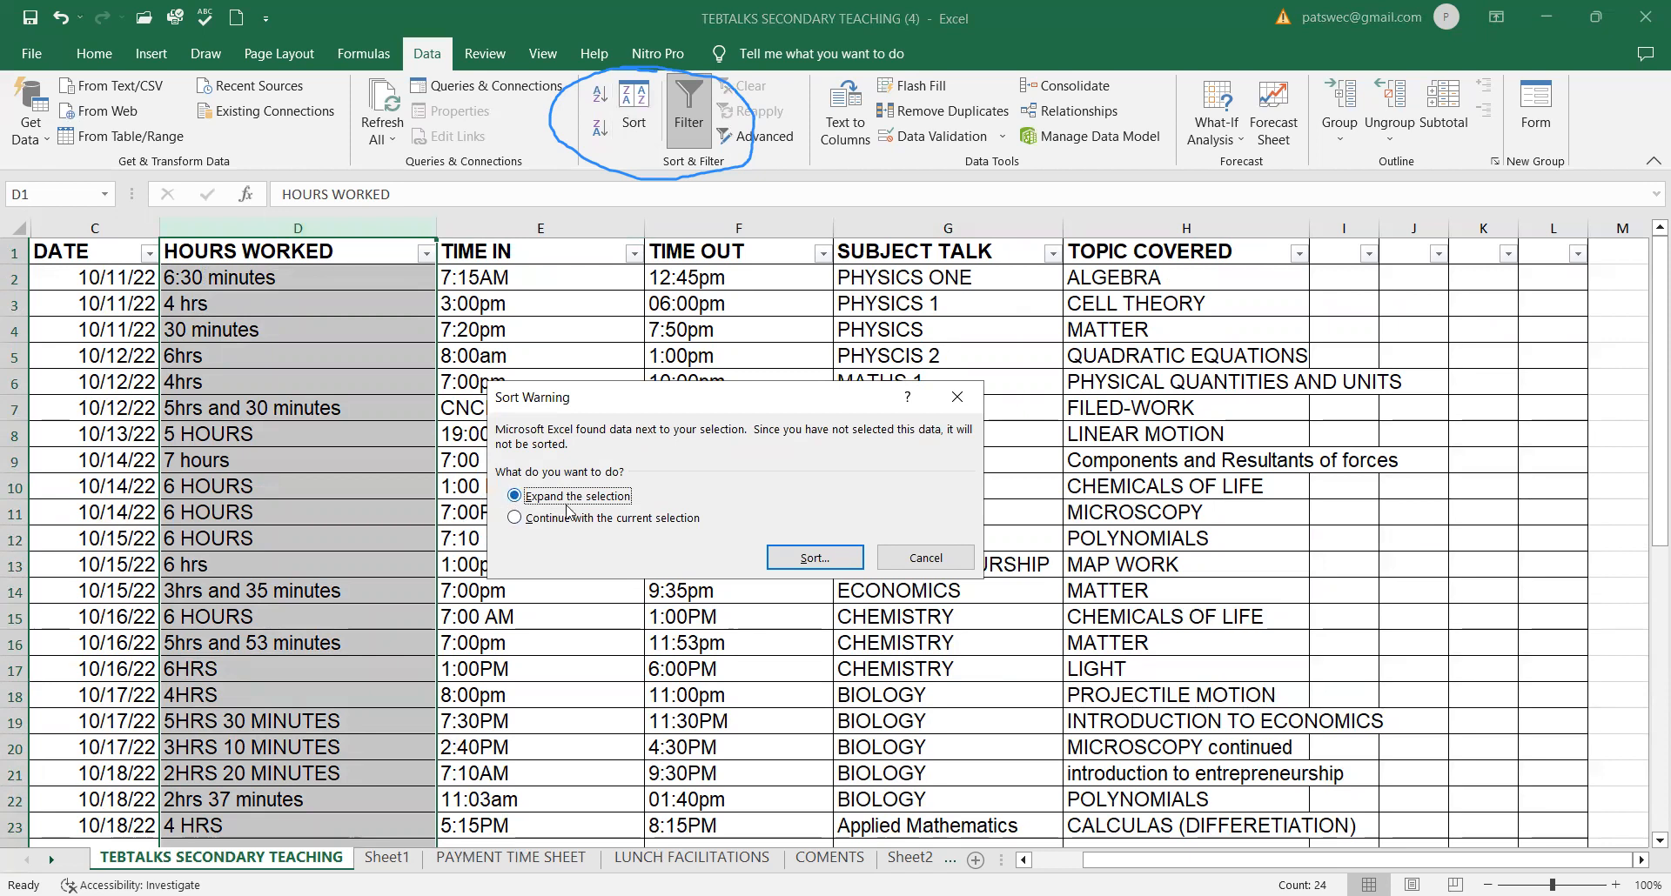
click(827, 563)
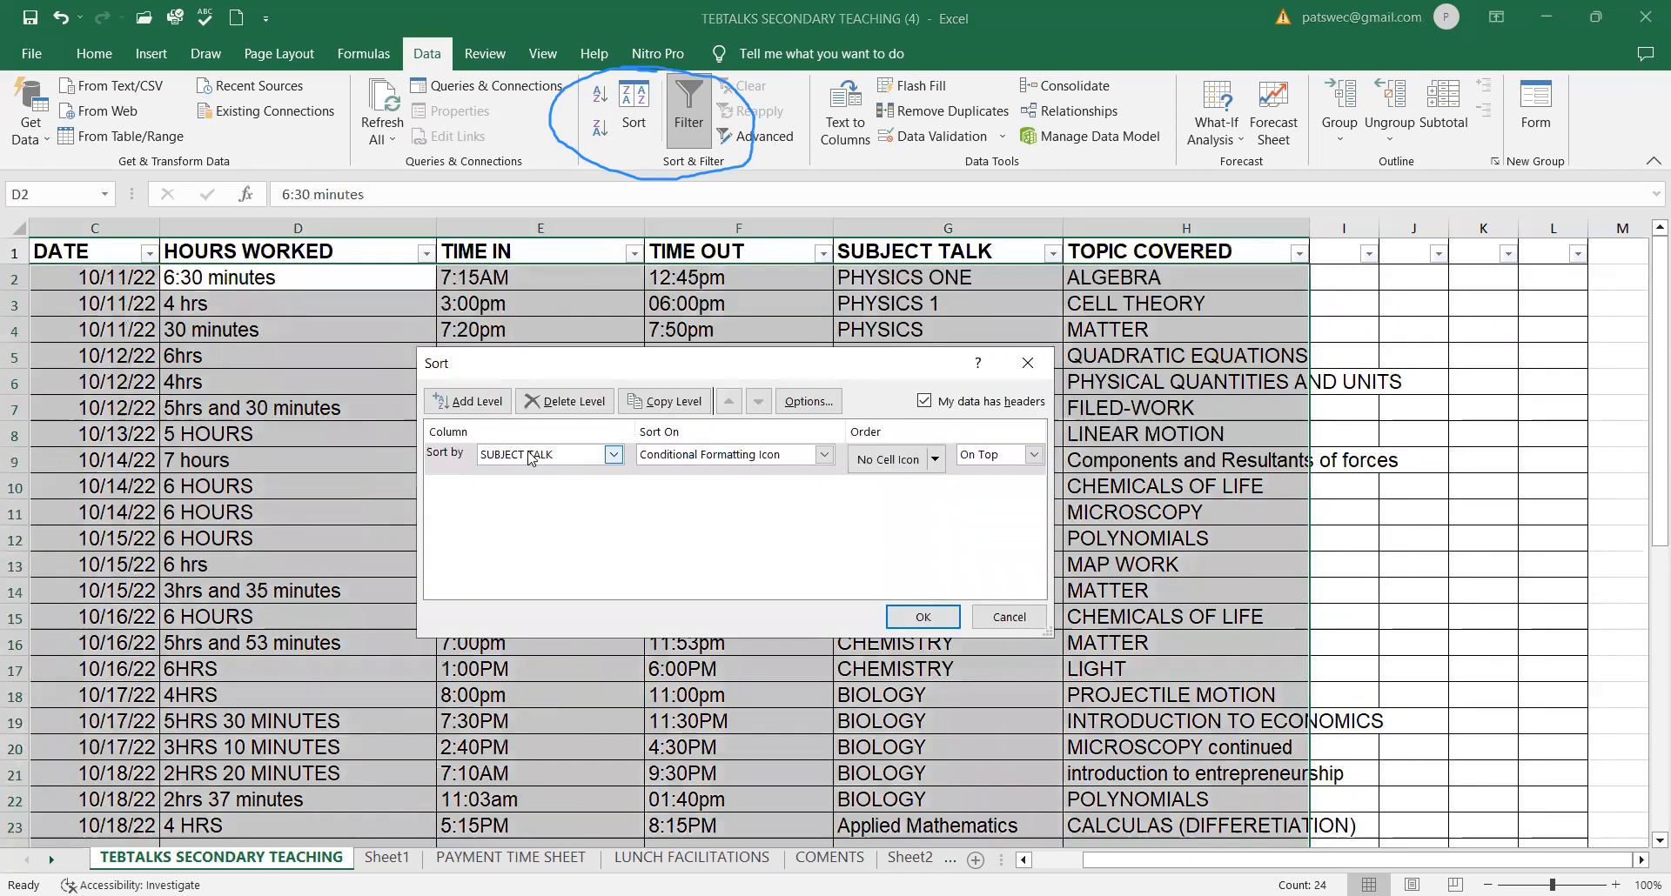
Step: Sort the expanded range by TOPIC COVERED on Cell Values in Z to A order
click(530, 455)
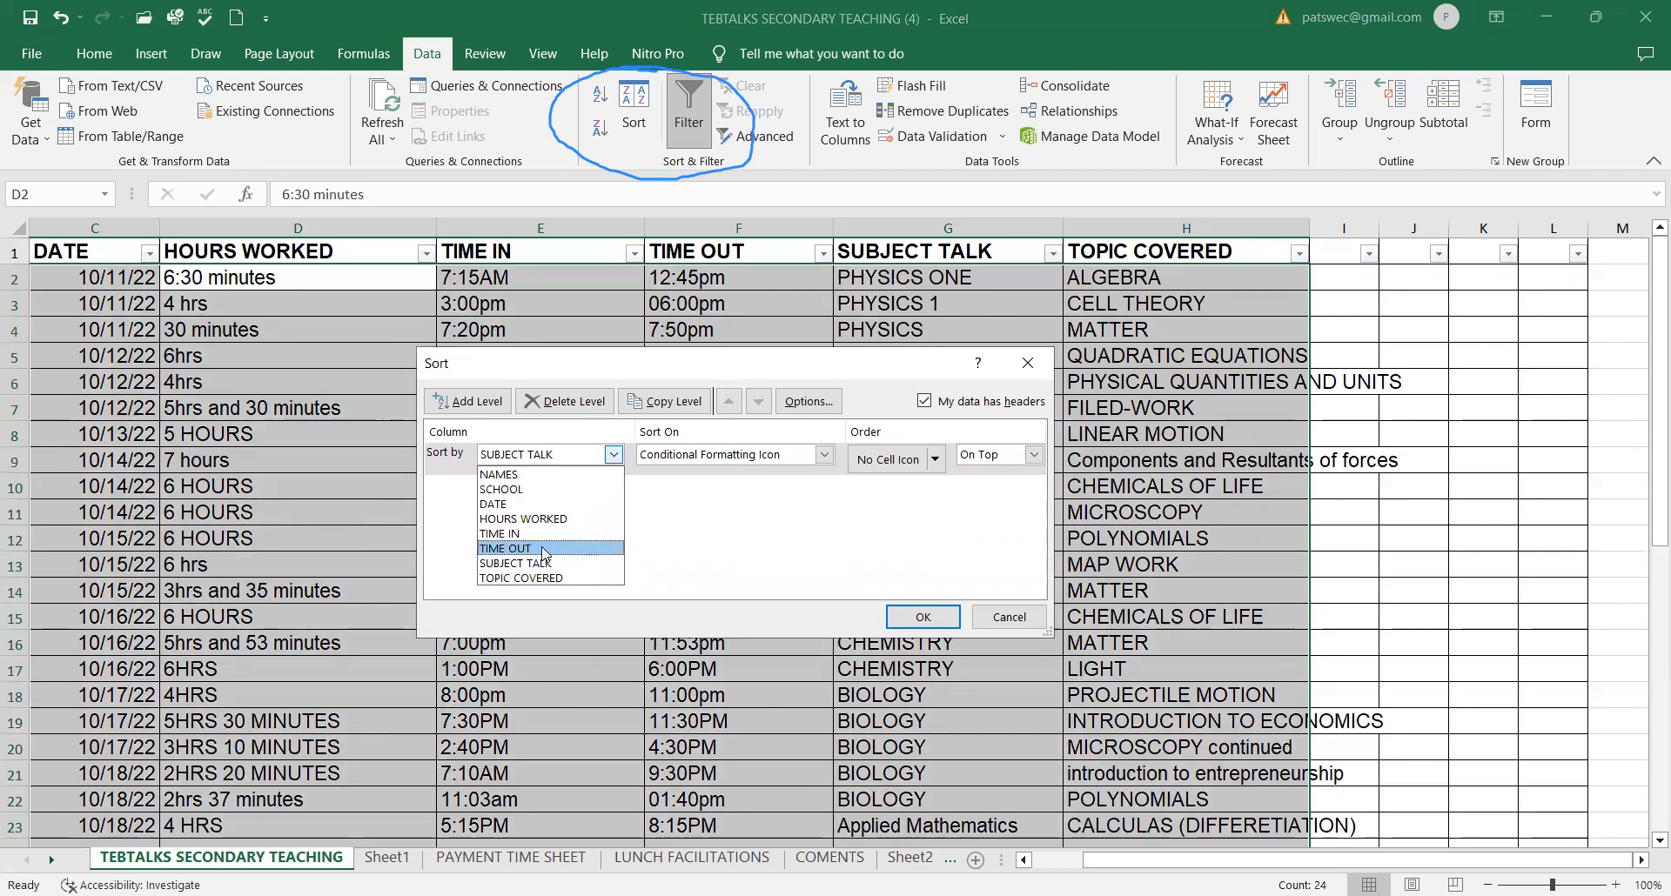
click(500, 578)
click(751, 458)
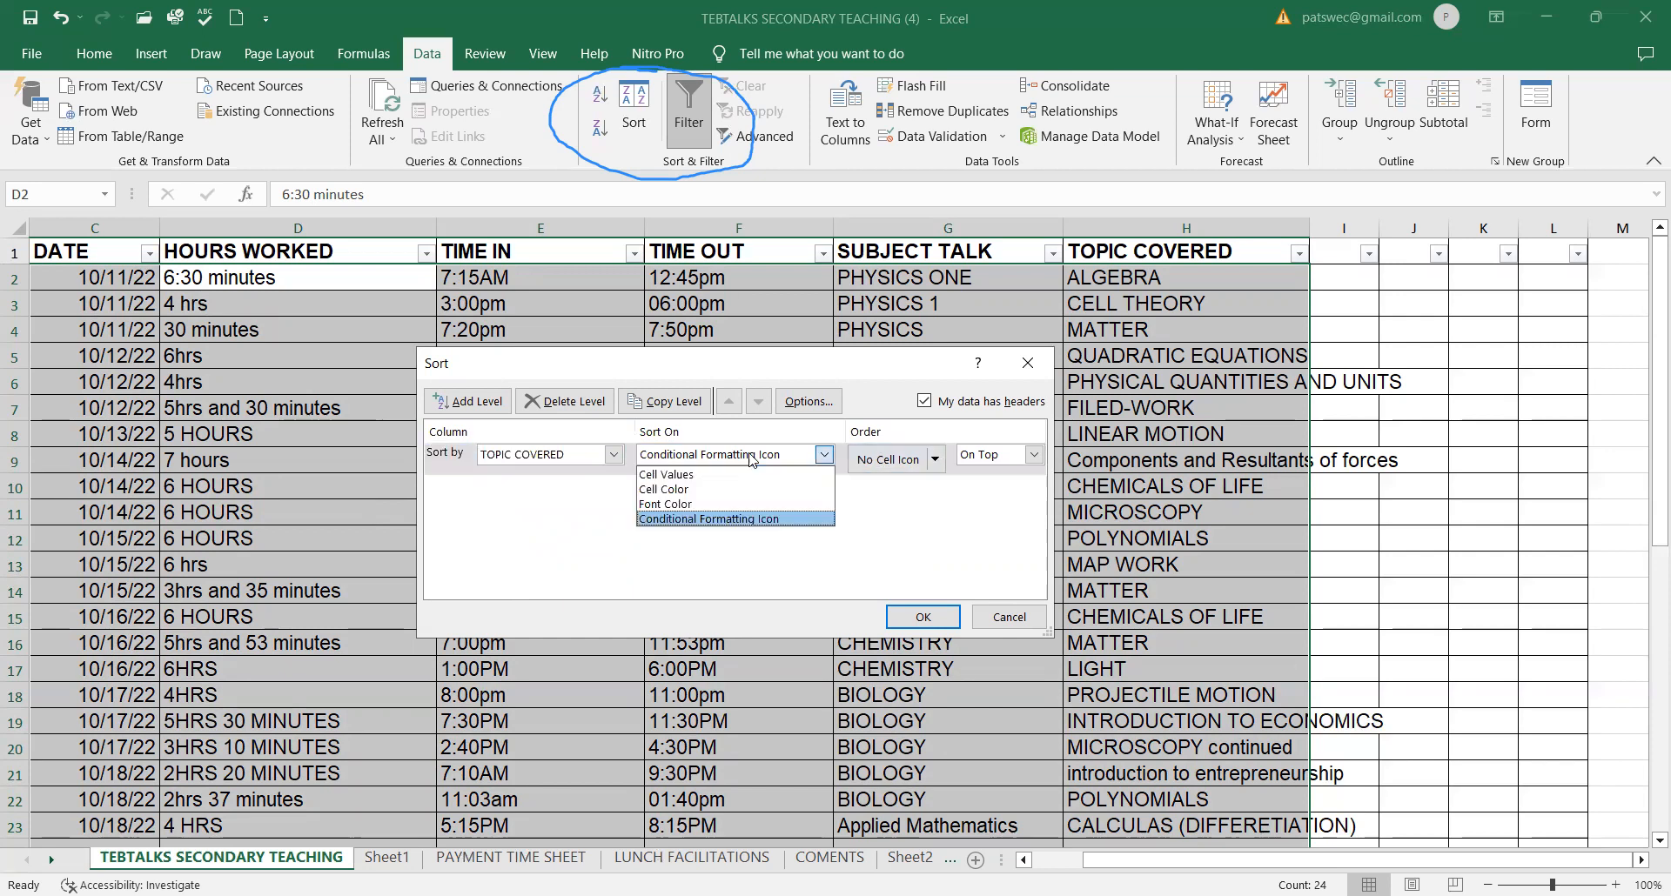
click(684, 475)
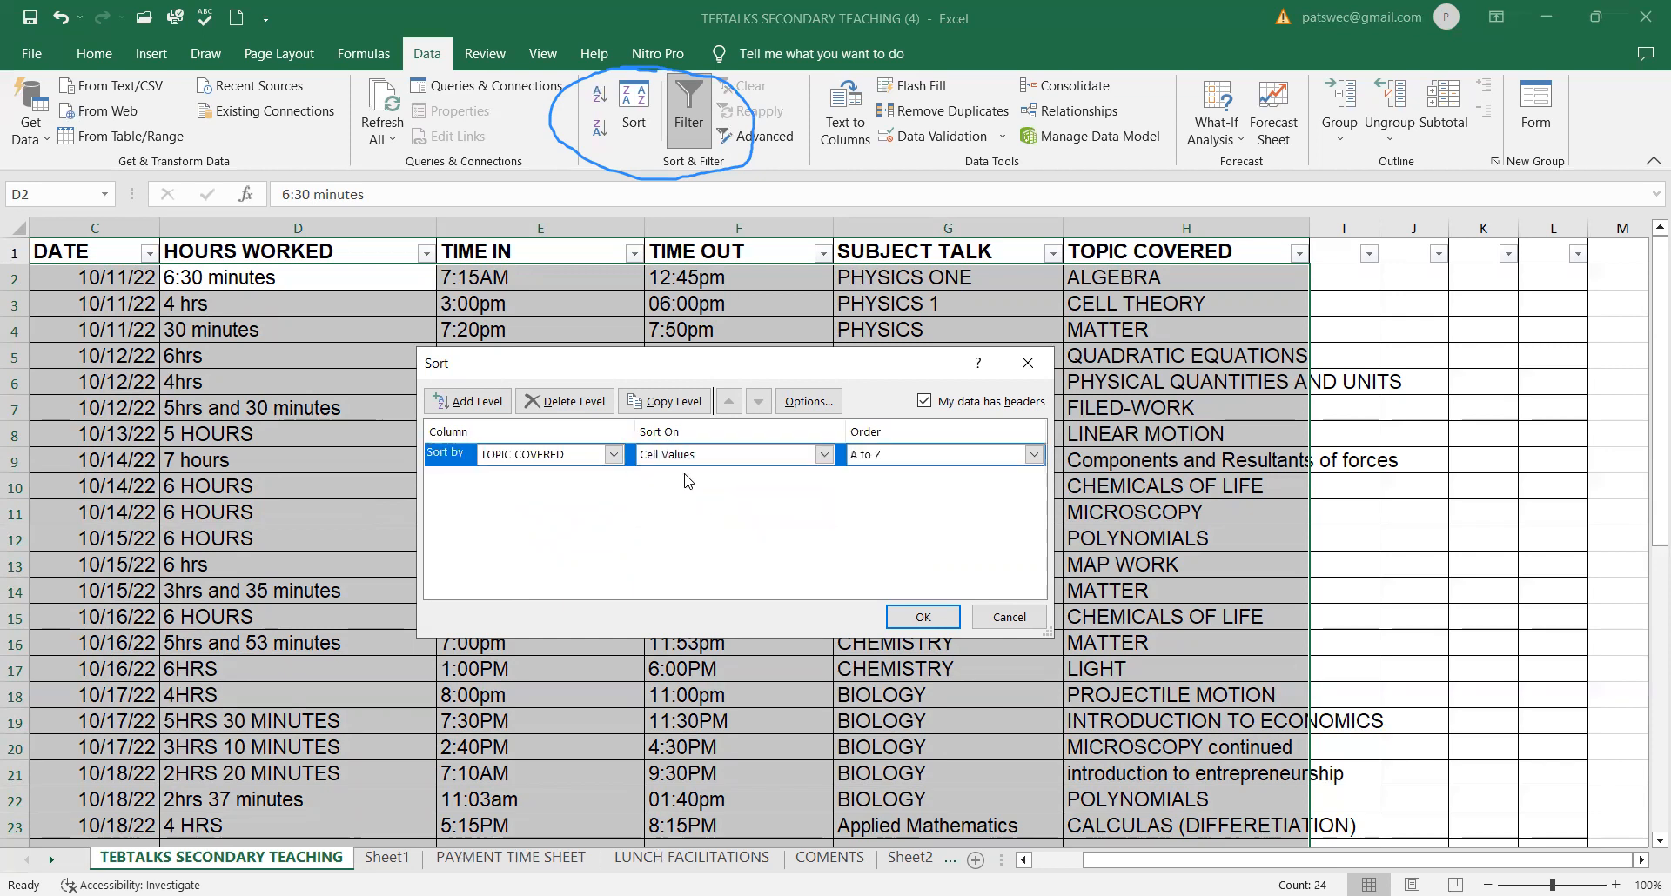
click(894, 454)
click(875, 488)
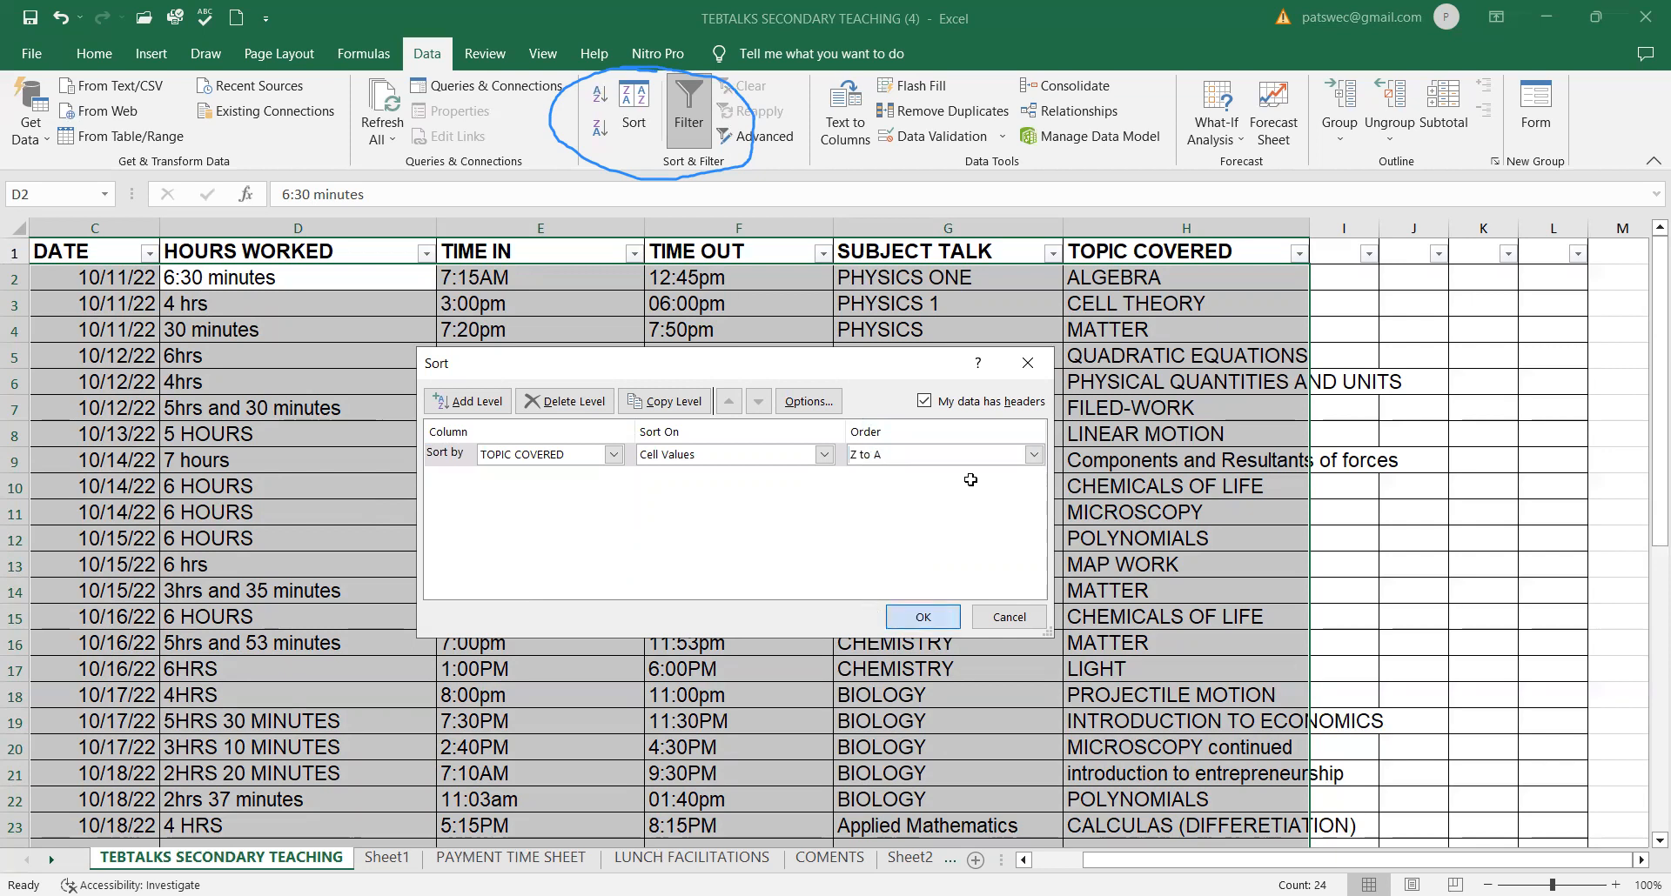
click(907, 617)
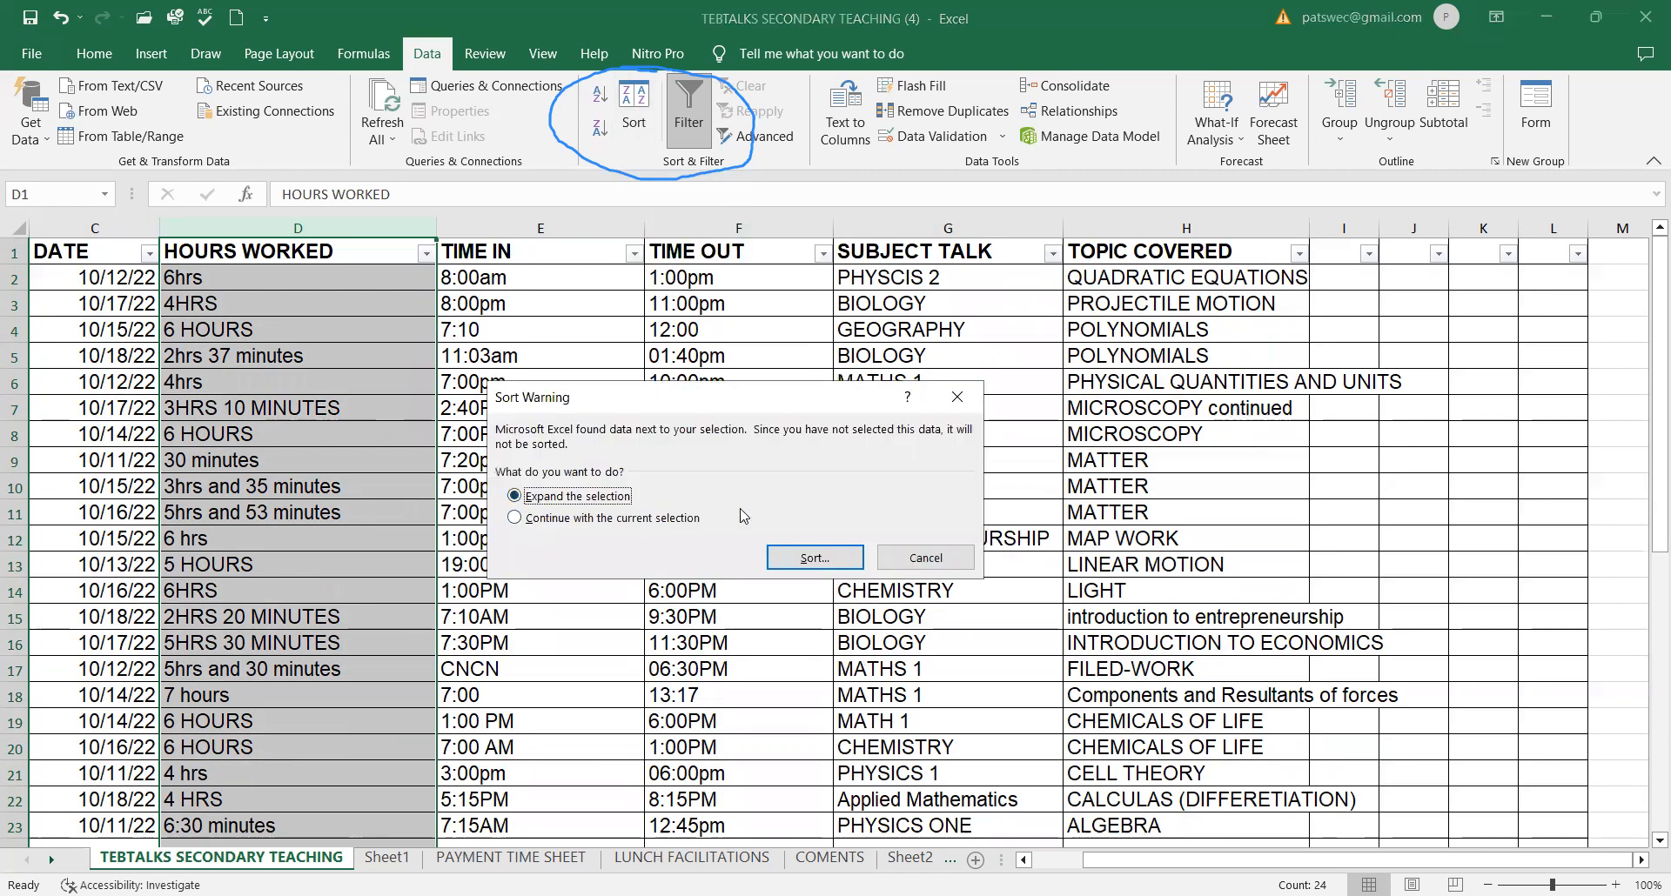
Step: Sort the timesheet rows again with the expanded selection, by TOPIC COVERED in A to Z order
click(804, 555)
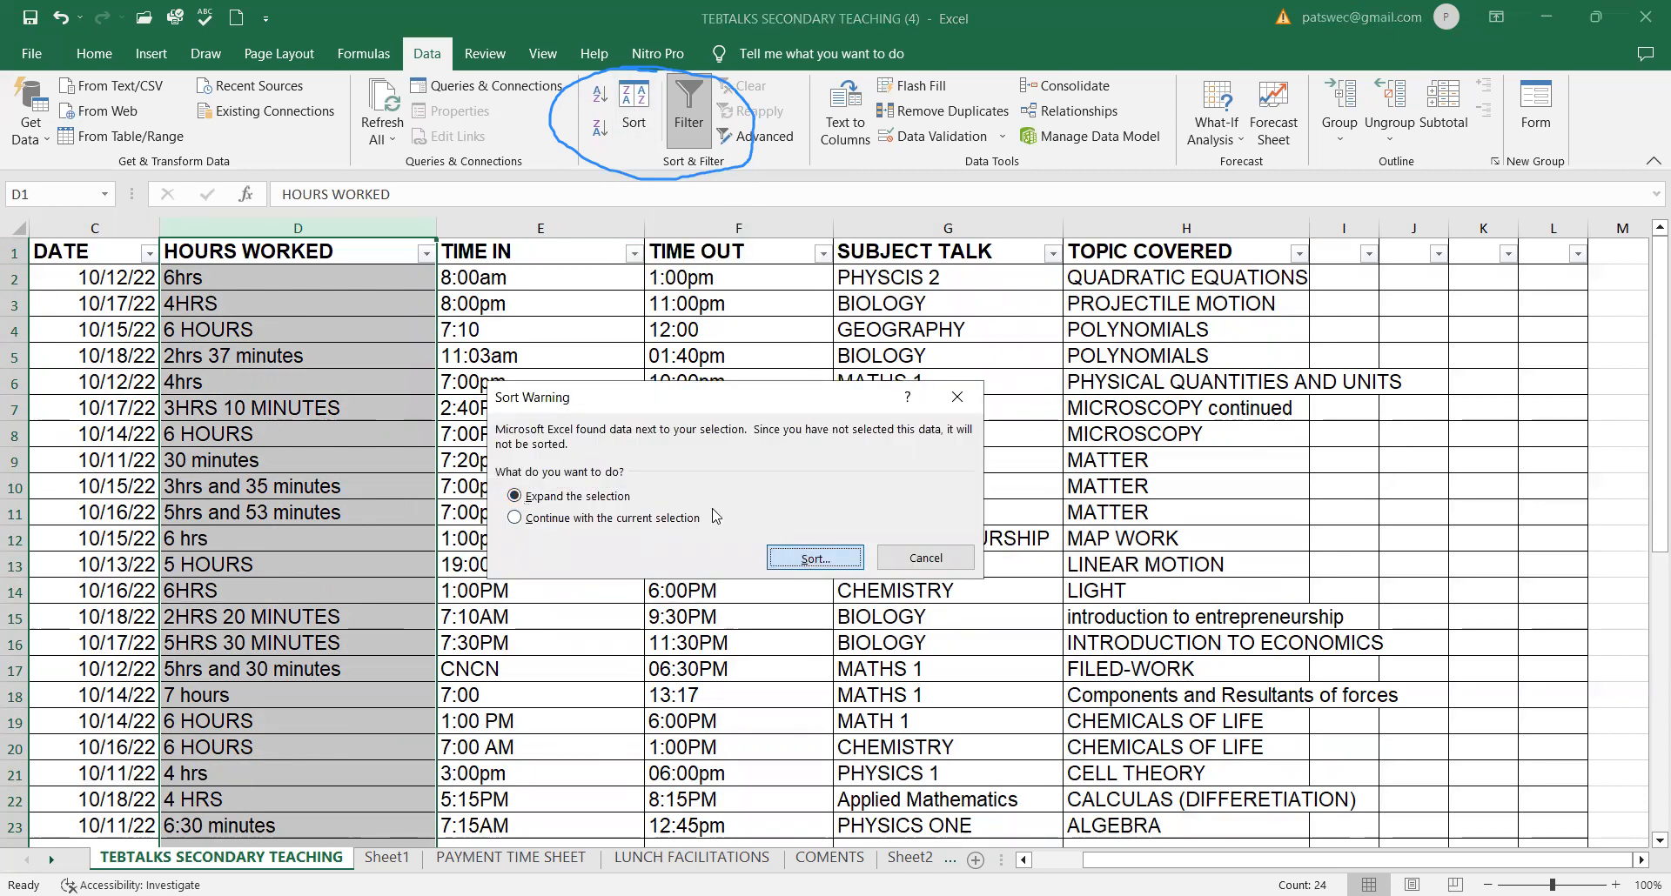
key(Return)
click(1033, 454)
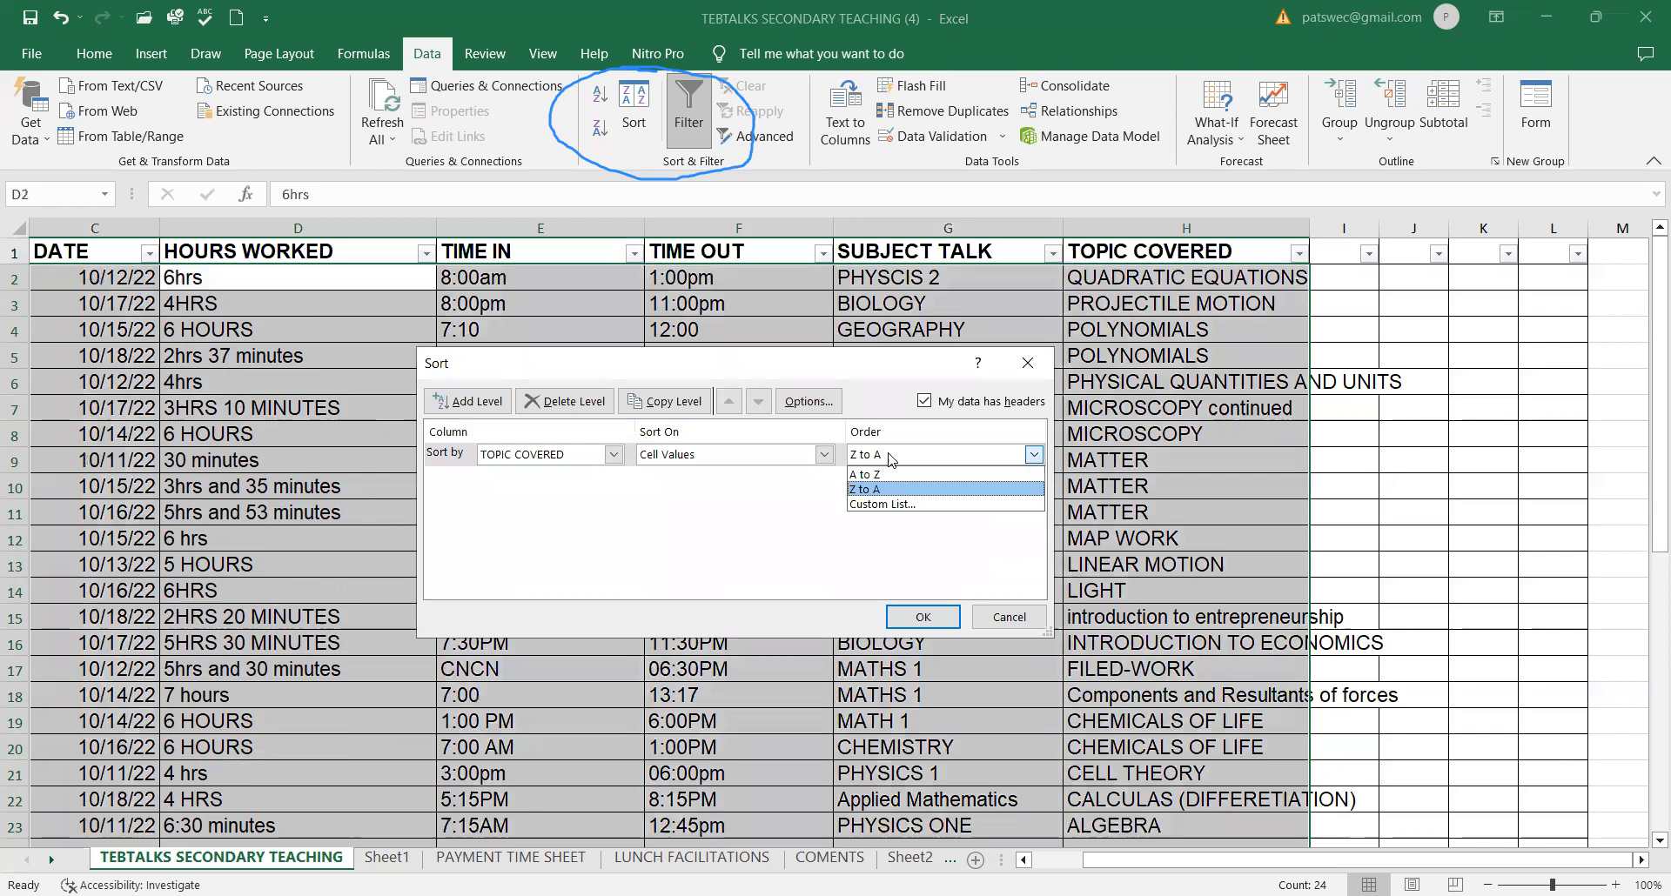
click(867, 477)
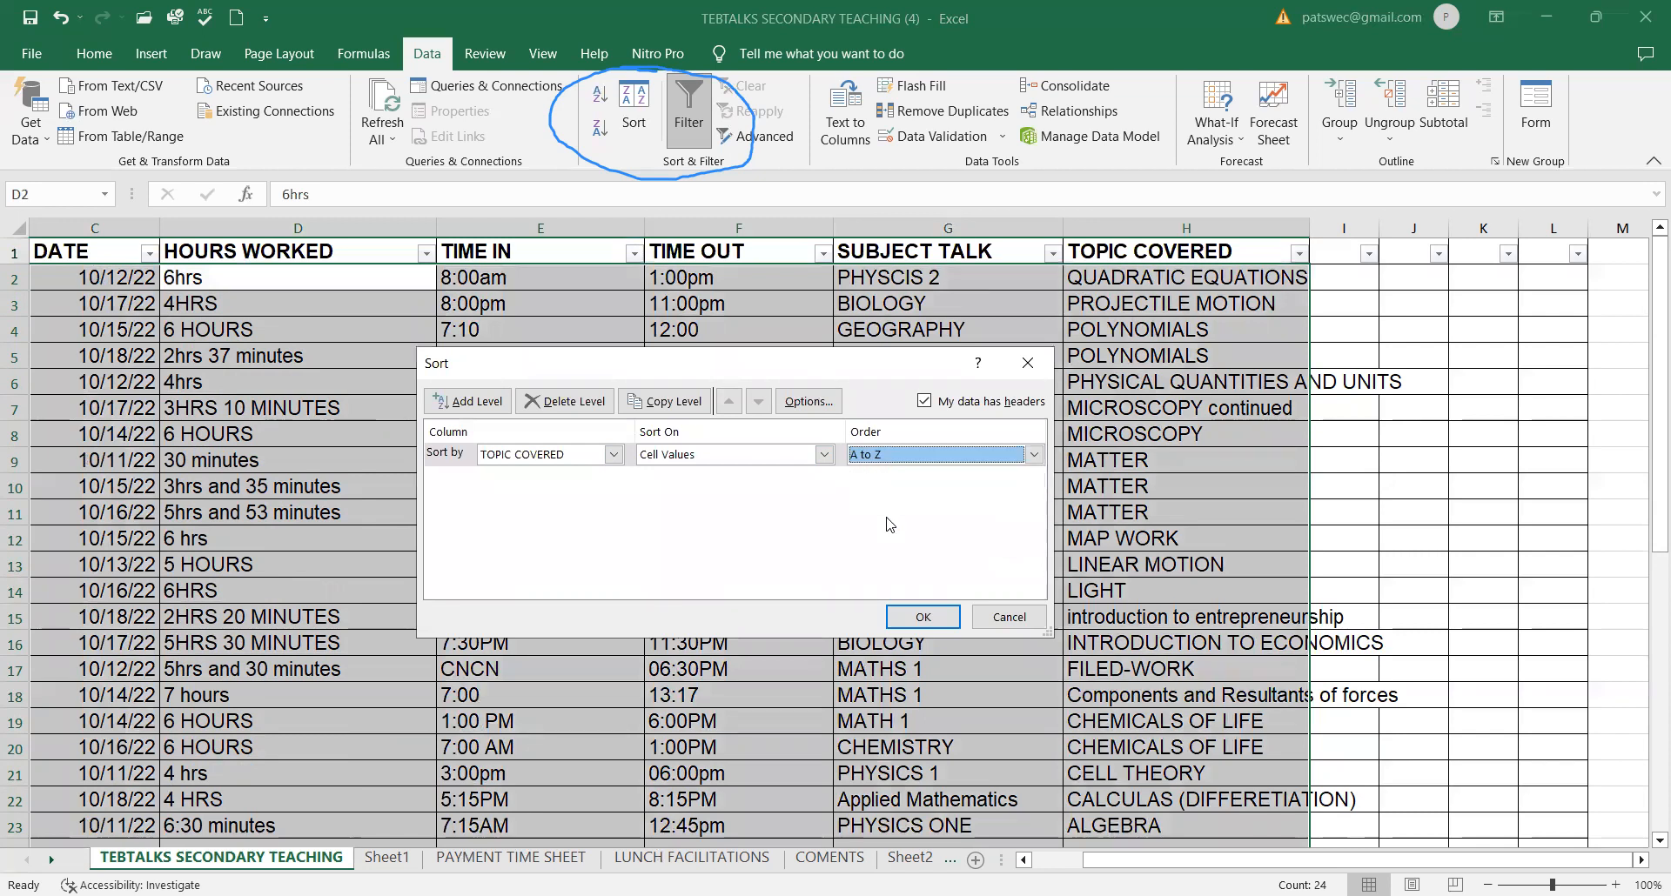
click(918, 618)
Step: Check the sorted rows, then reapply the expanded sort by TOPIC COVERED on Cell Values, A to Z
scroll(508, 601, down, 3)
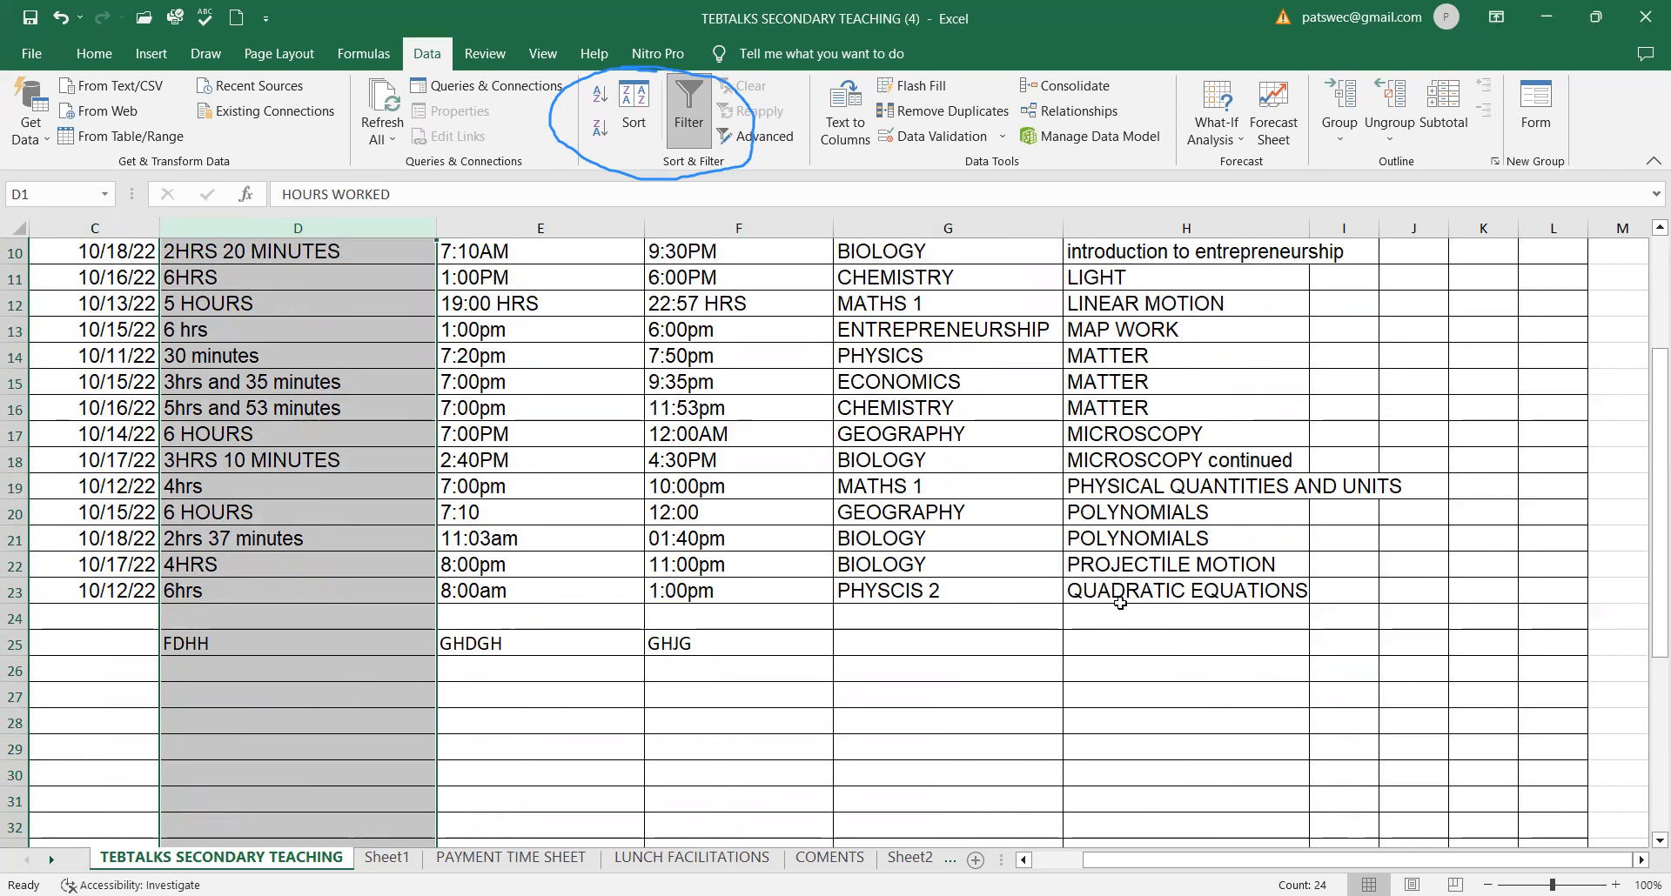
scroll(949, 409, up, 3)
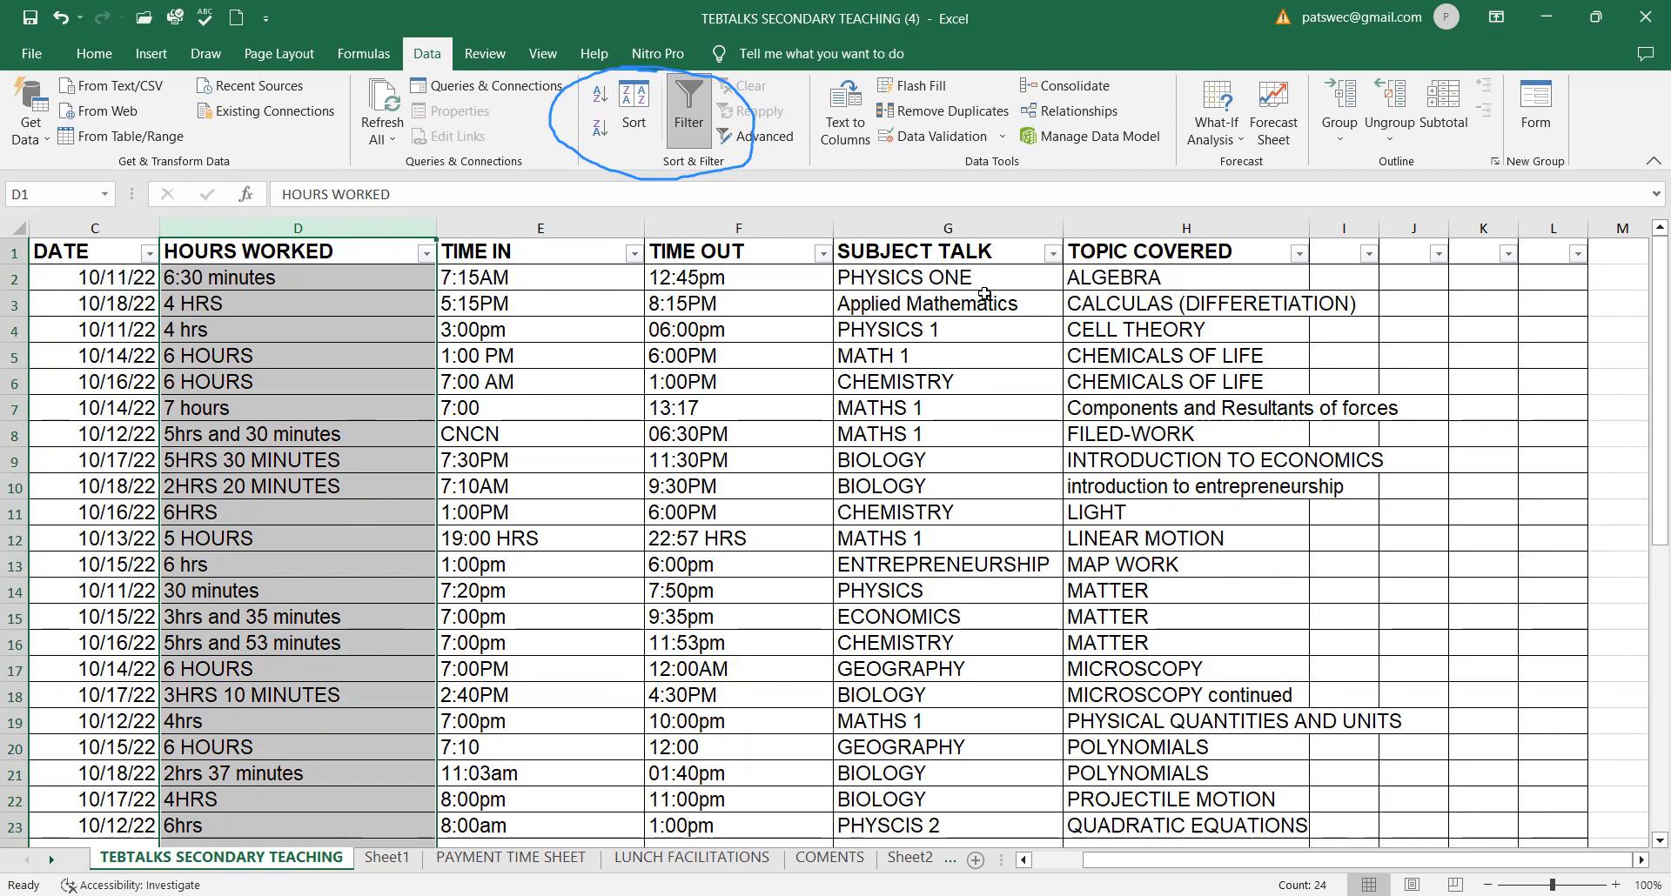
scroll(737, 493, down, 2)
scroll(737, 493, up, 2)
click(632, 130)
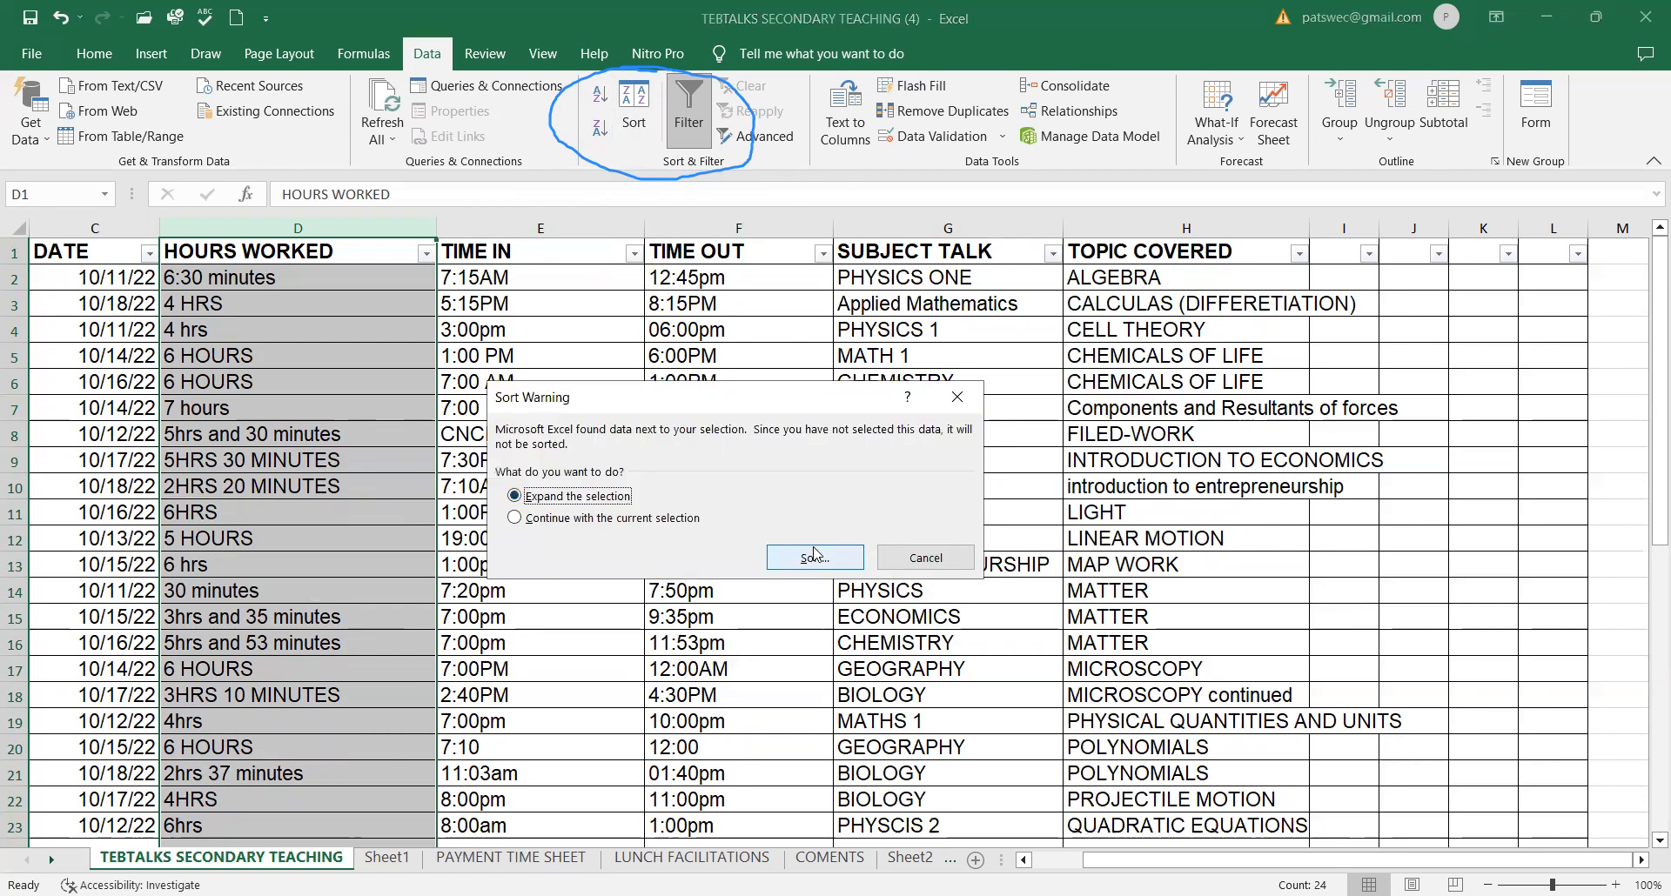
key(Return)
click(665, 456)
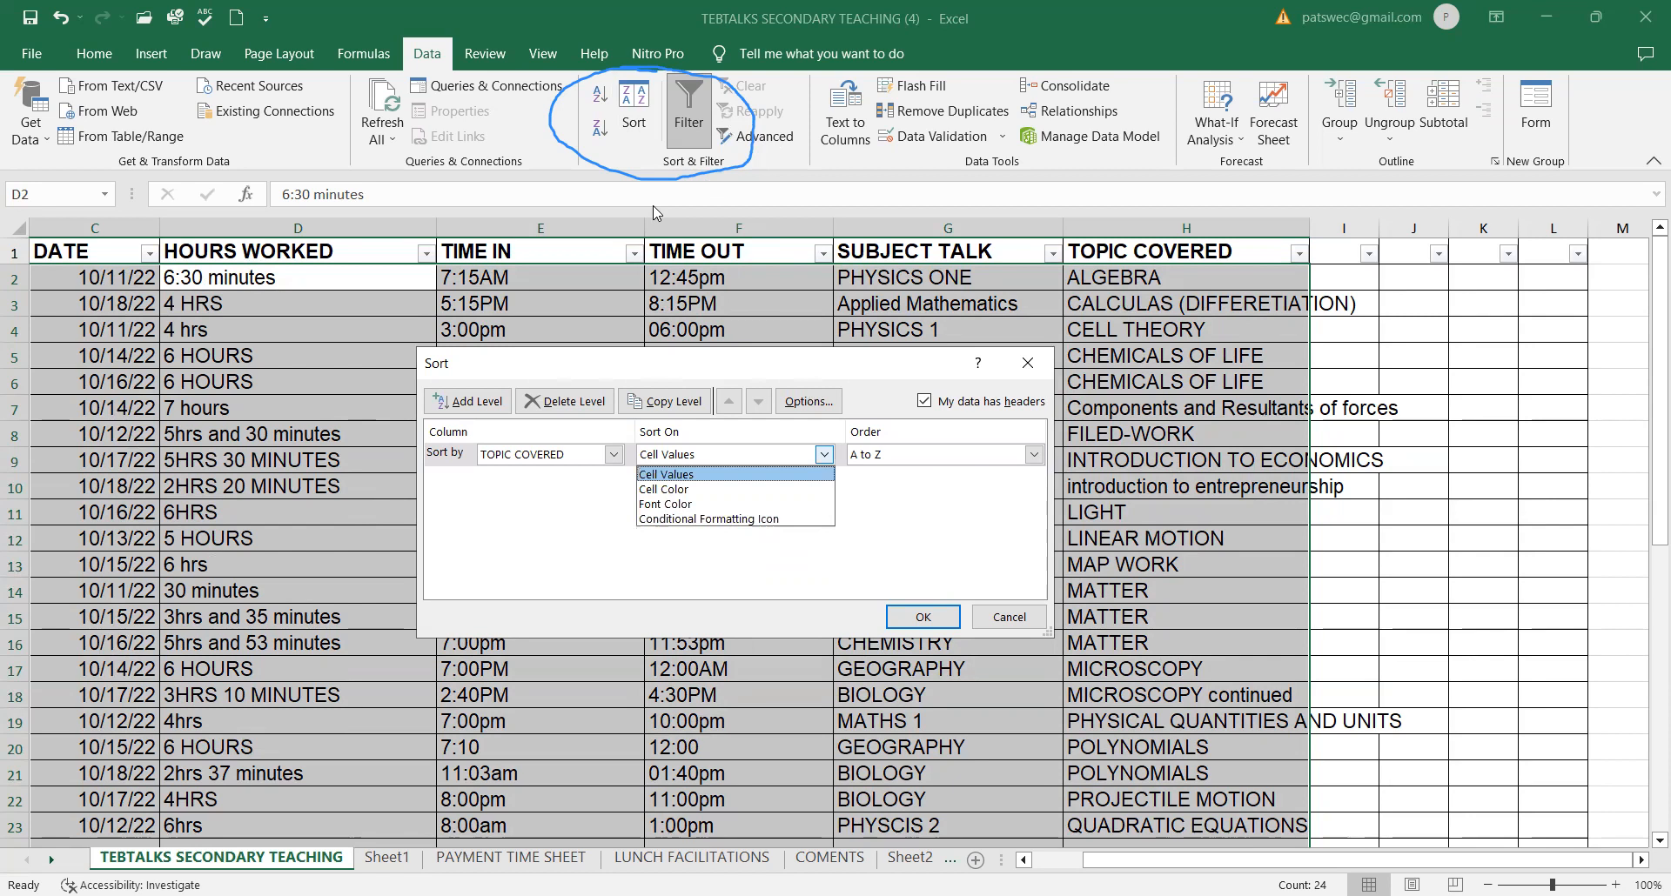
click(912, 623)
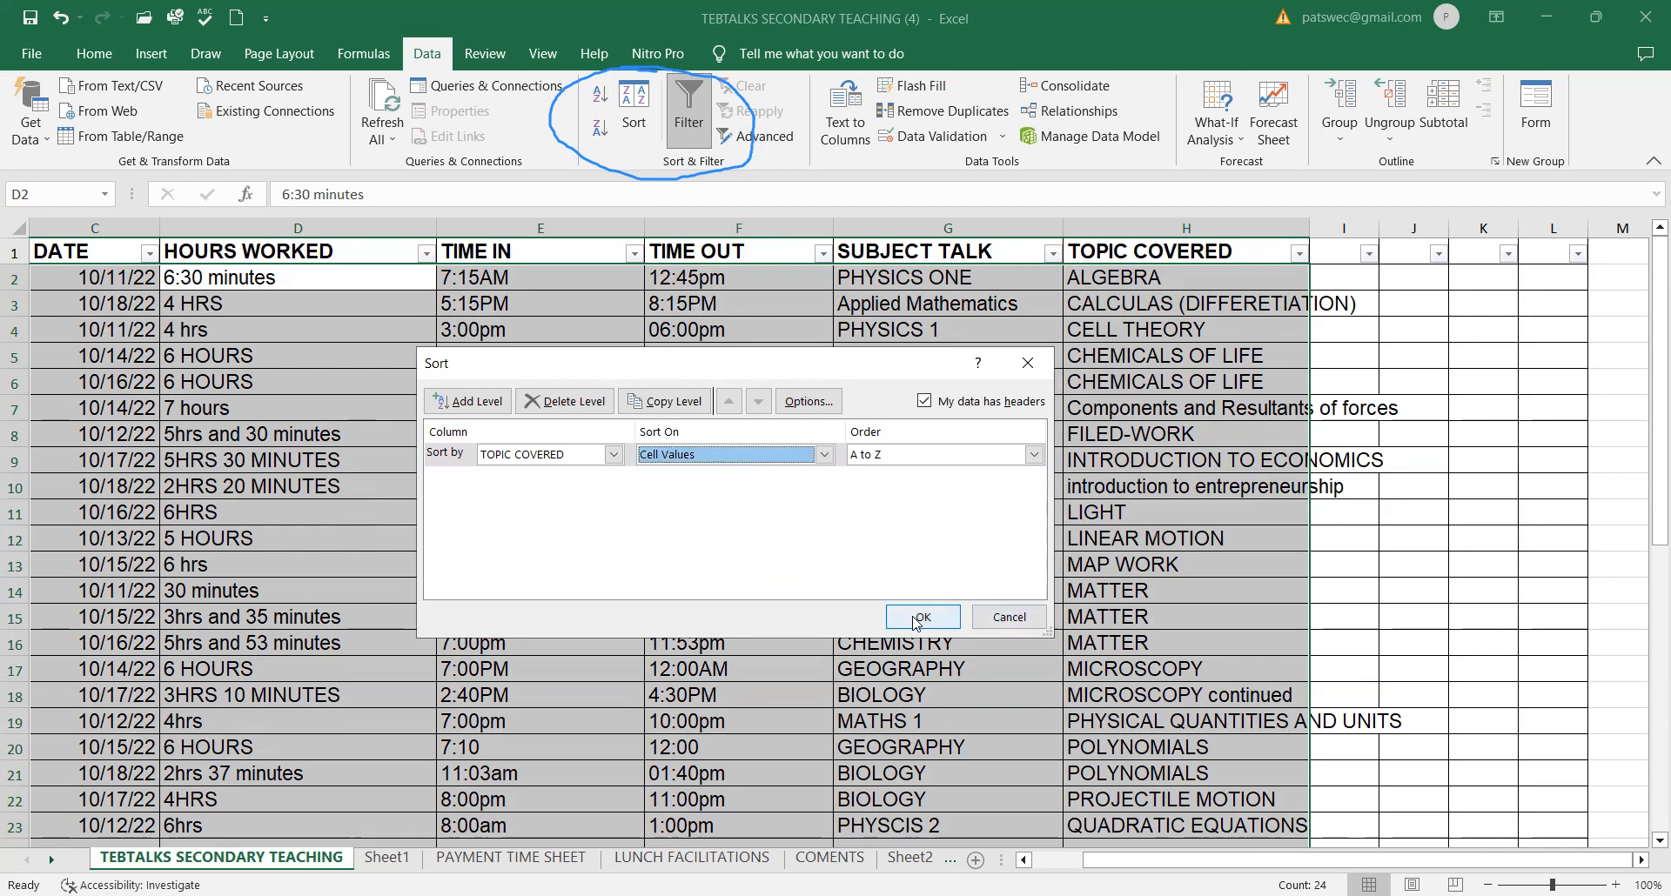
click(916, 621)
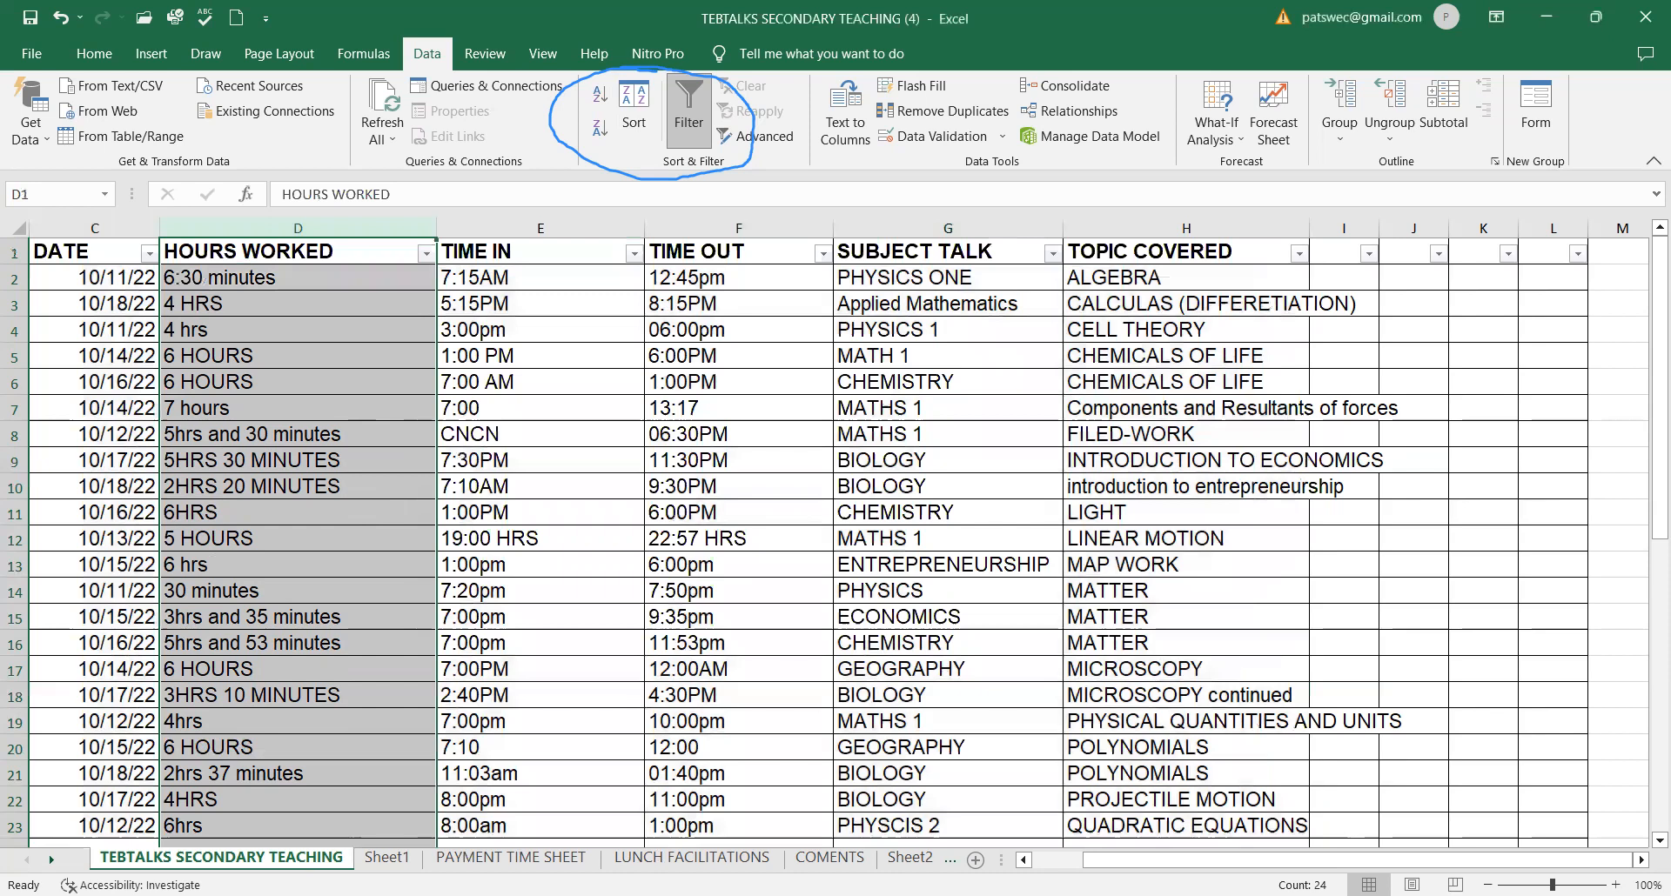